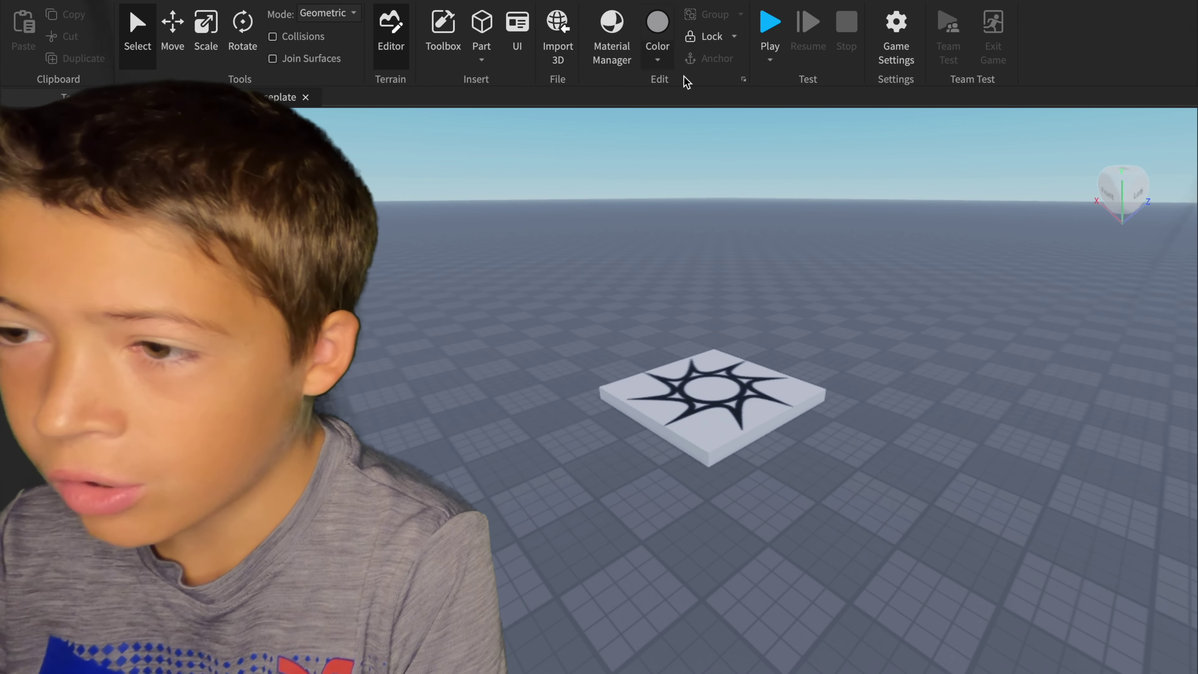
# Step: Search the model library for "baseball" and insert a baseball field model onto the baseplate
pyautogui.moveTo(617, 318); pyautogui.dragTo(383, 196)
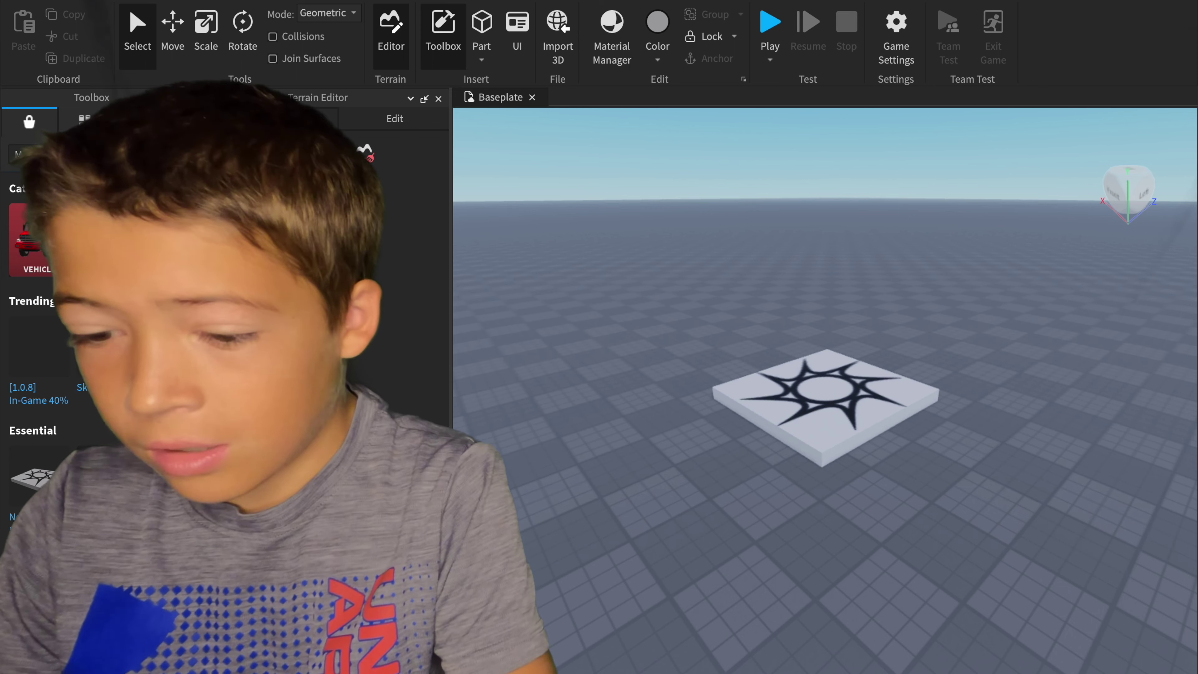
pyautogui.press('Return')
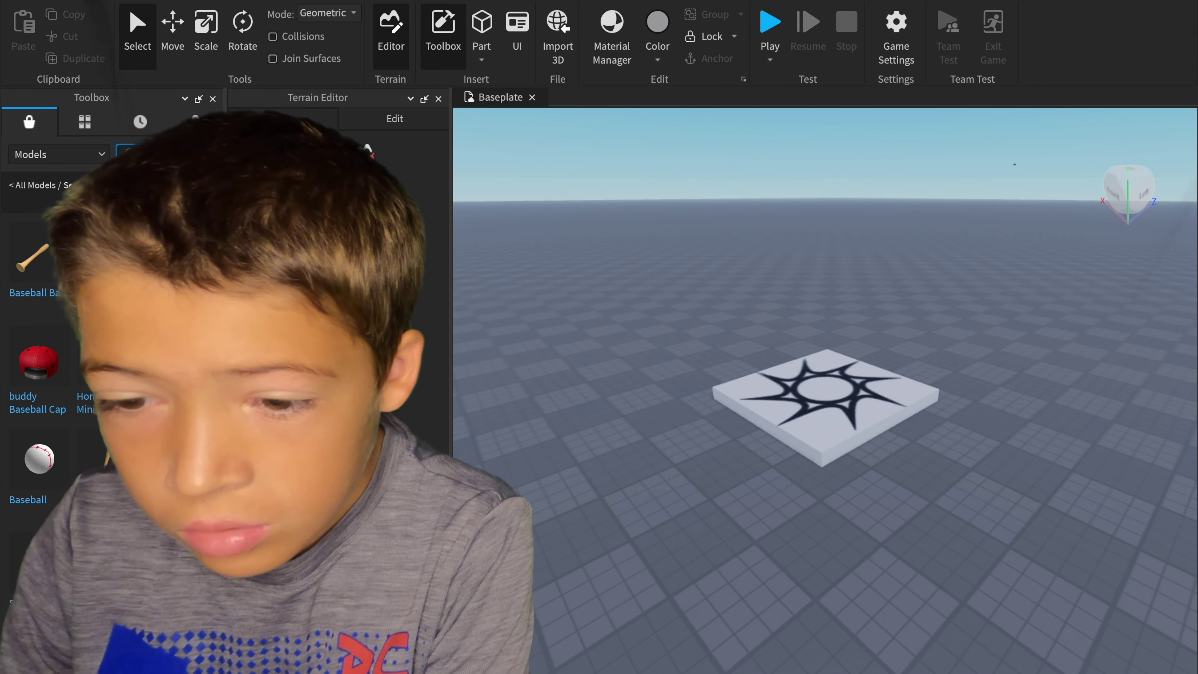
pyautogui.moveTo(107, 355); pyautogui.dragTo(2, 454)
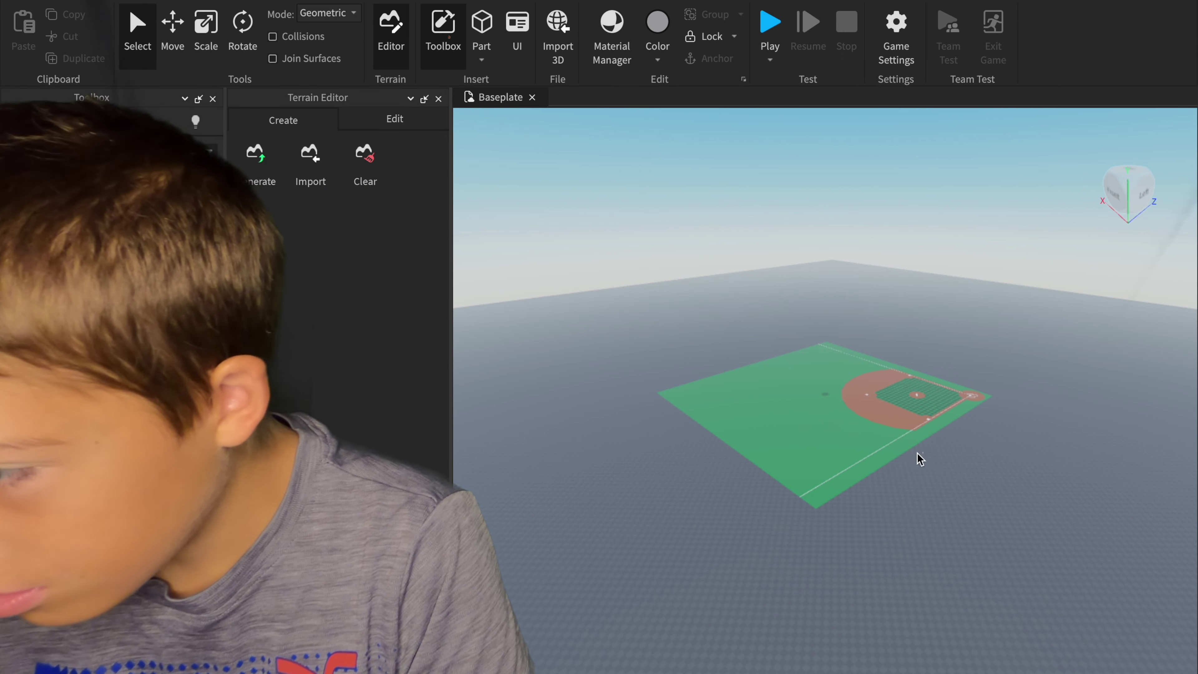
pyautogui.moveTo(839, 503); pyautogui.dragTo(839, 503)
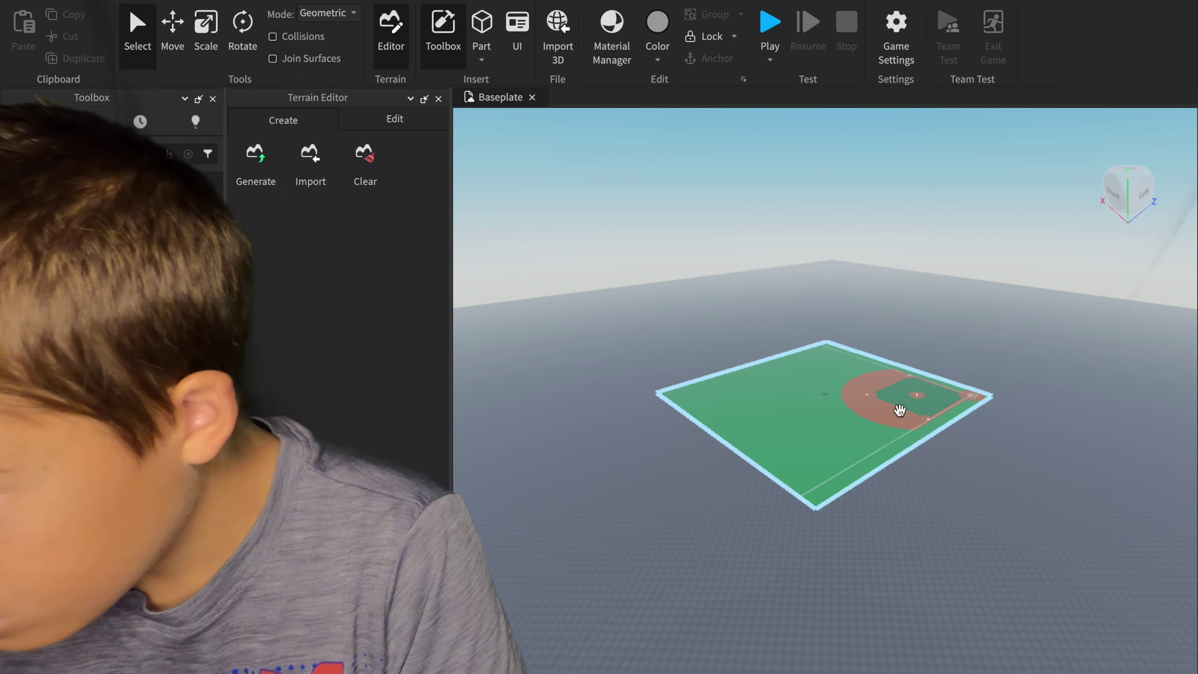
# Step: Examine the baseball field from the side, from directly above and from a raised angle over the infield
pyautogui.press('d')
pyautogui.press('w')
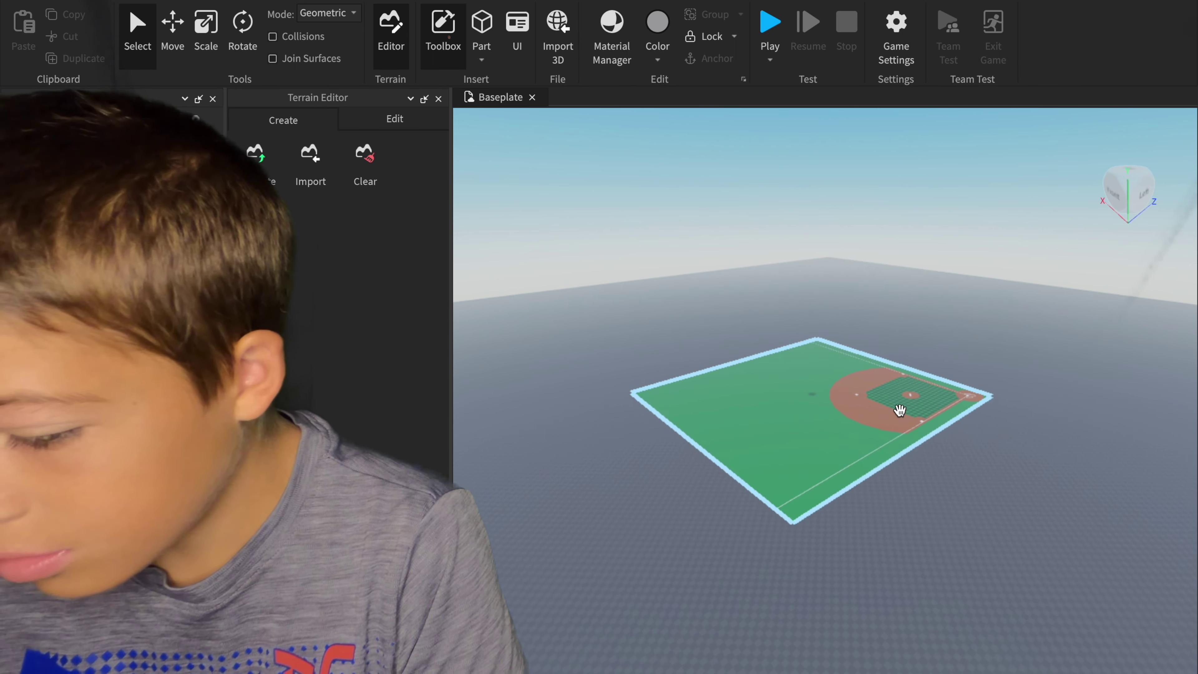
pyautogui.press('a')
pyautogui.press('w')
pyautogui.press('a')
pyautogui.press('d')
pyautogui.press('w')
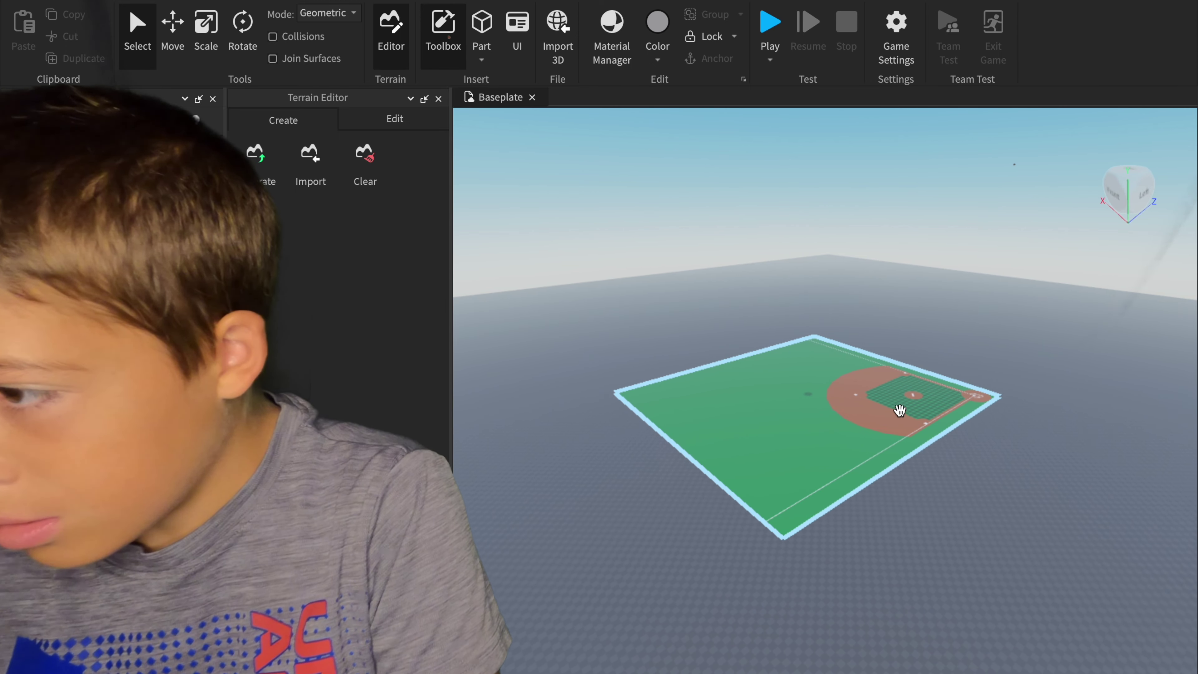
pyautogui.click(1145, 200)
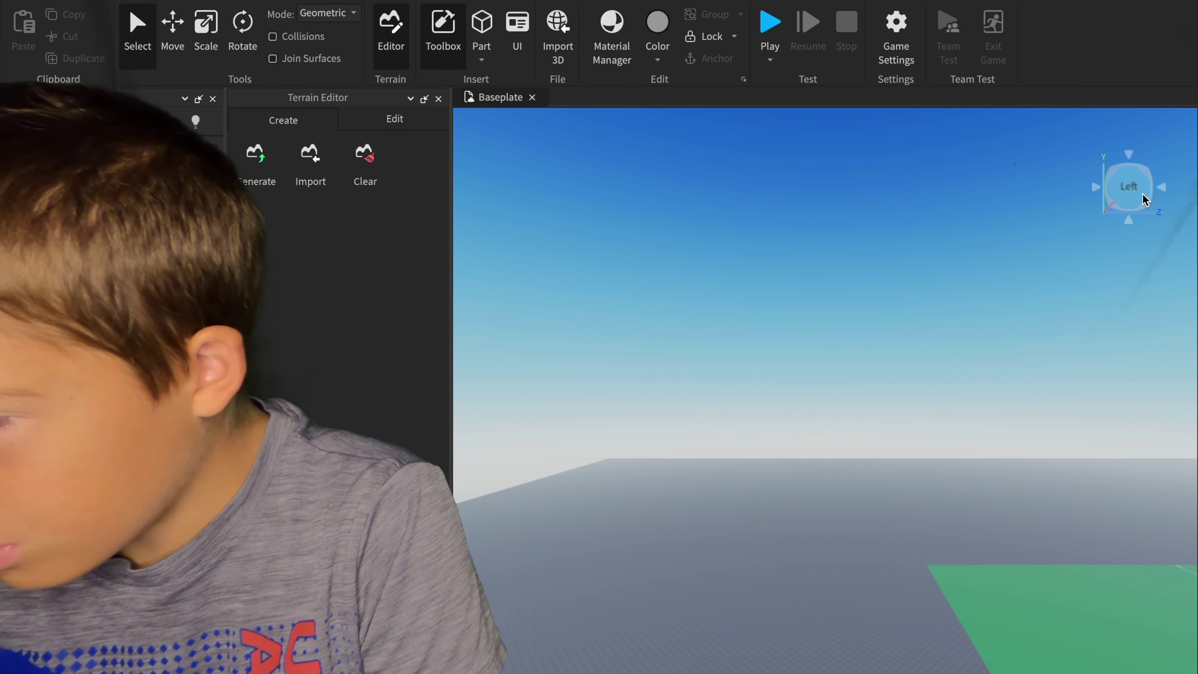
pyautogui.click(1108, 216)
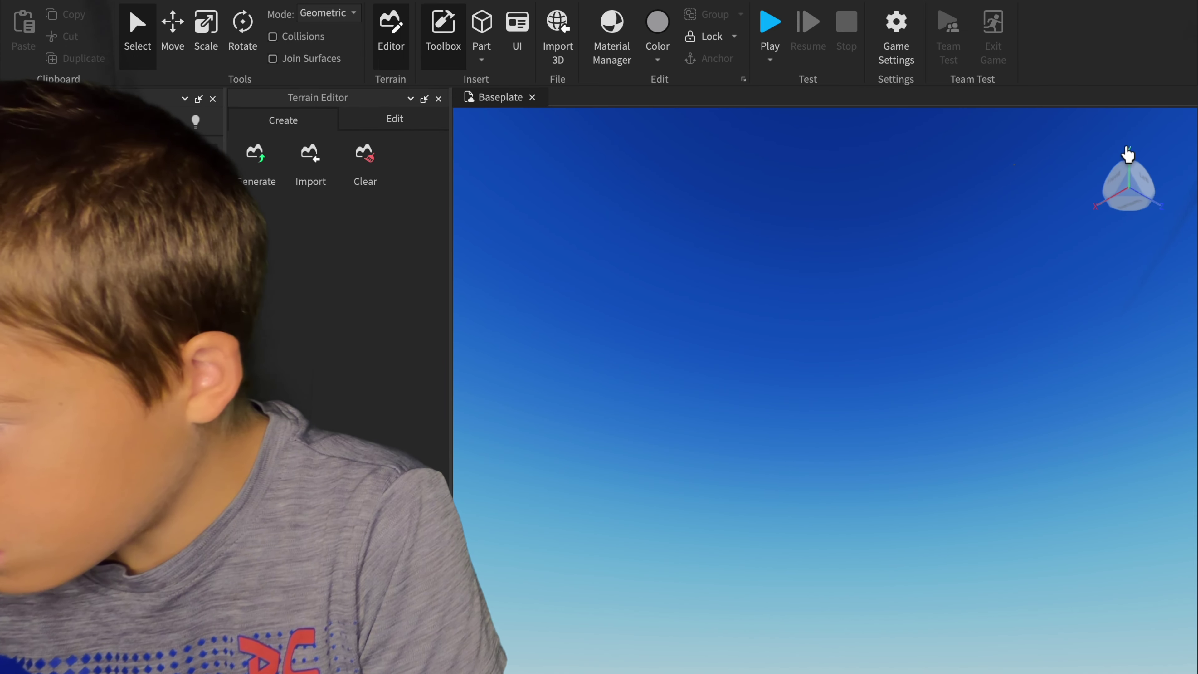
pyautogui.click(1129, 155)
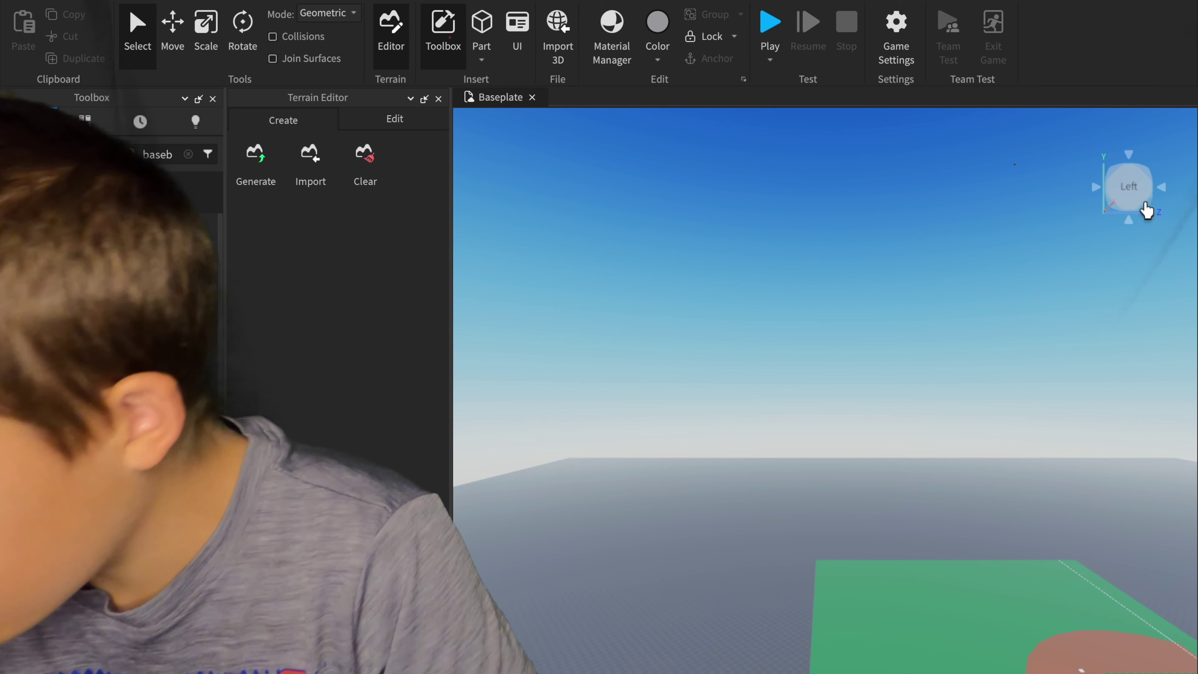
pyautogui.click(1129, 154)
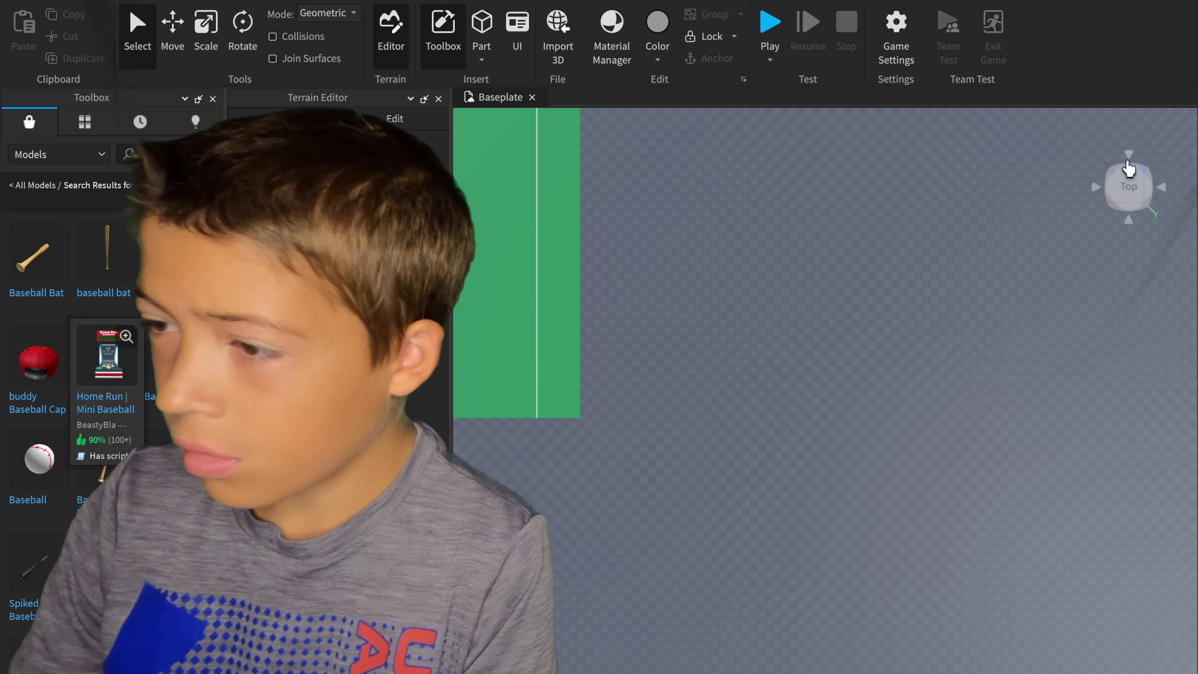
pyautogui.click(1107, 173)
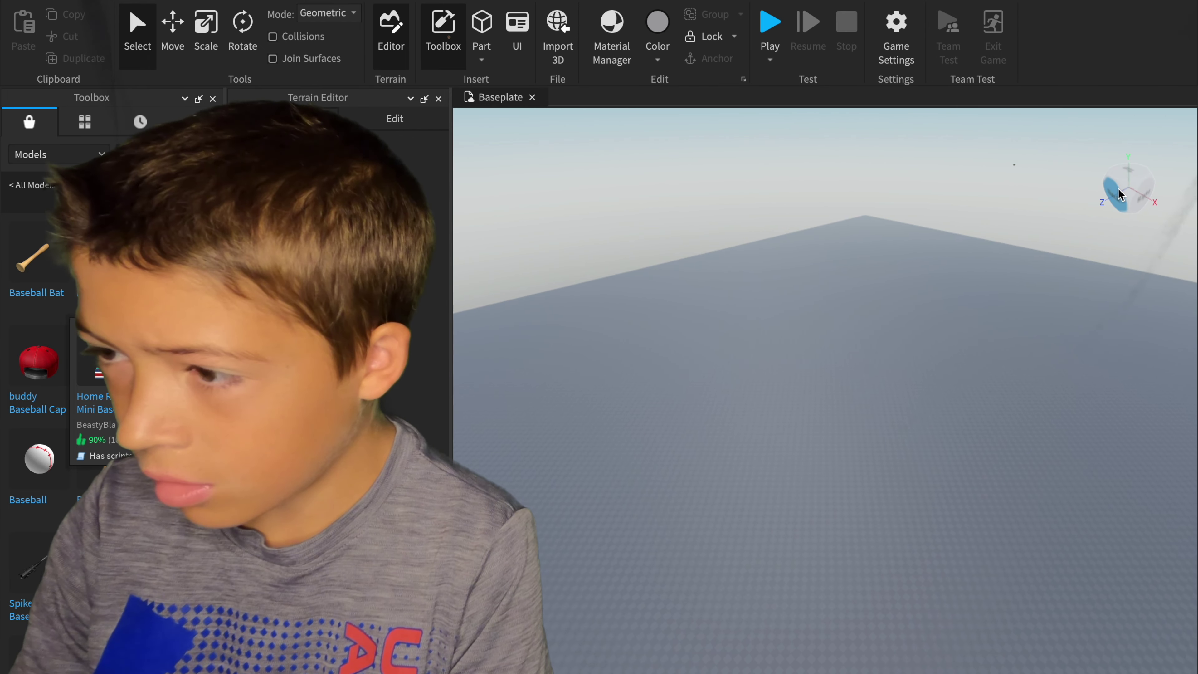
pyautogui.click(1125, 180)
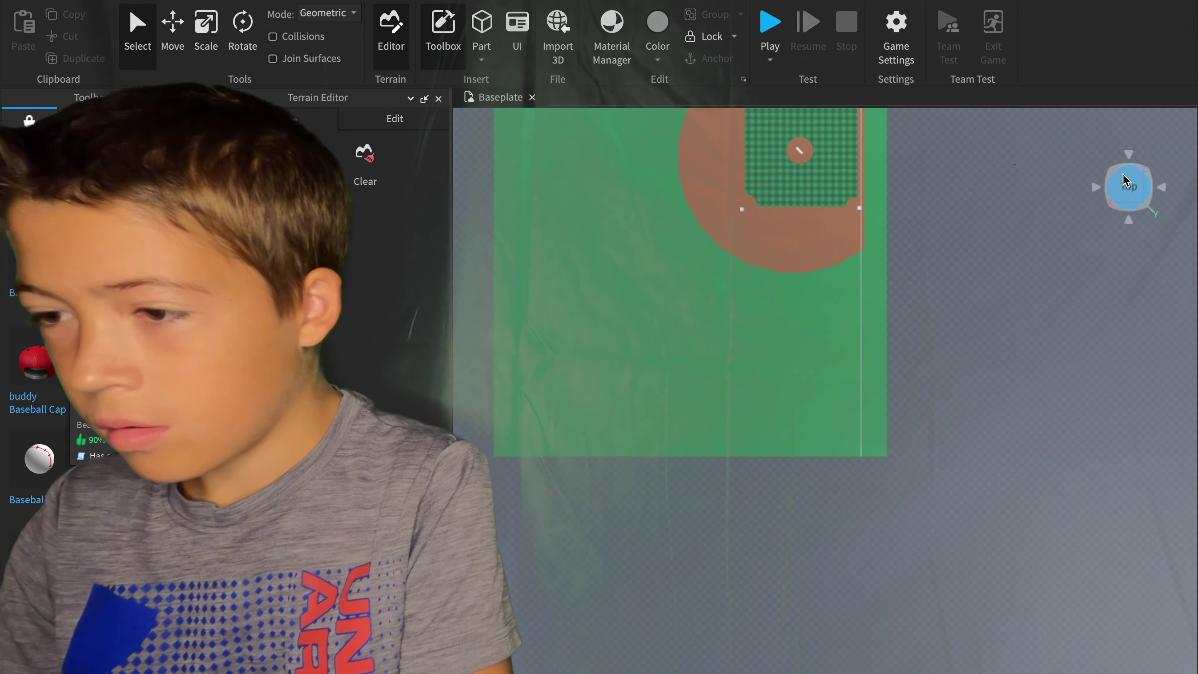
pyautogui.click(1096, 188)
pyautogui.click(1129, 155)
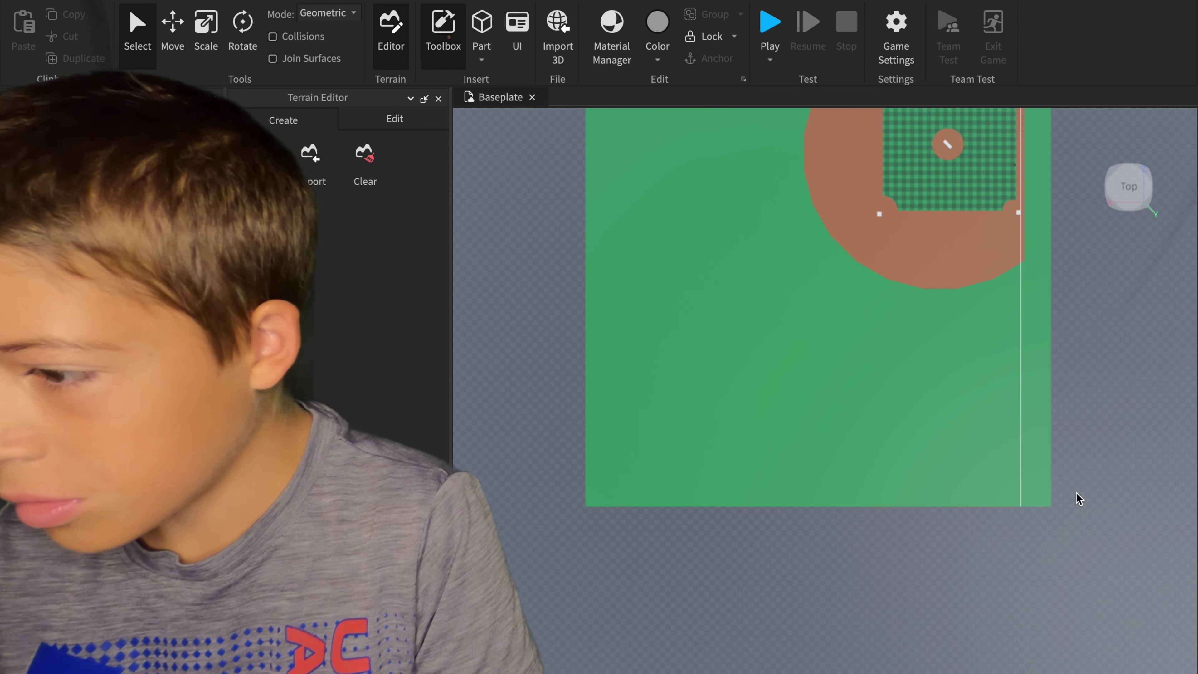
pyautogui.moveTo(1078, 492); pyautogui.dragTo(1084, 673)
pyautogui.moveTo(1108, 430); pyautogui.dragTo(1108, 429, button='right')
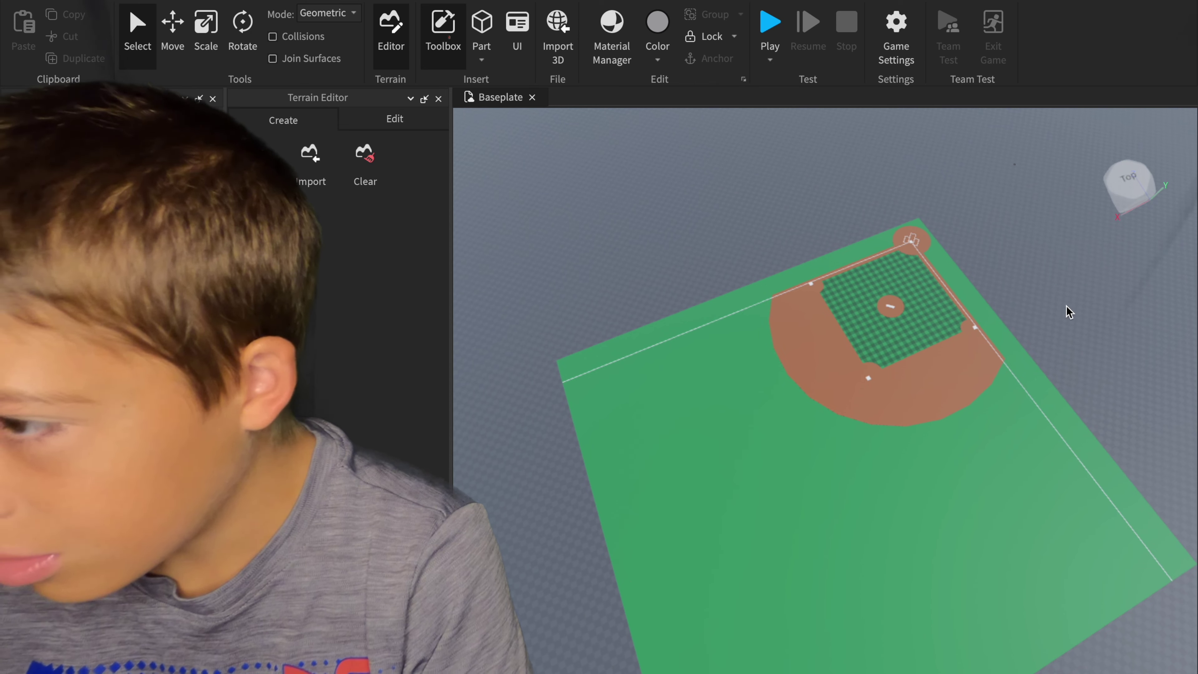
# Step: Playtest the place by running the character from the outfield past second base to the pitcher's mound, and end the test
pyautogui.click(769, 24)
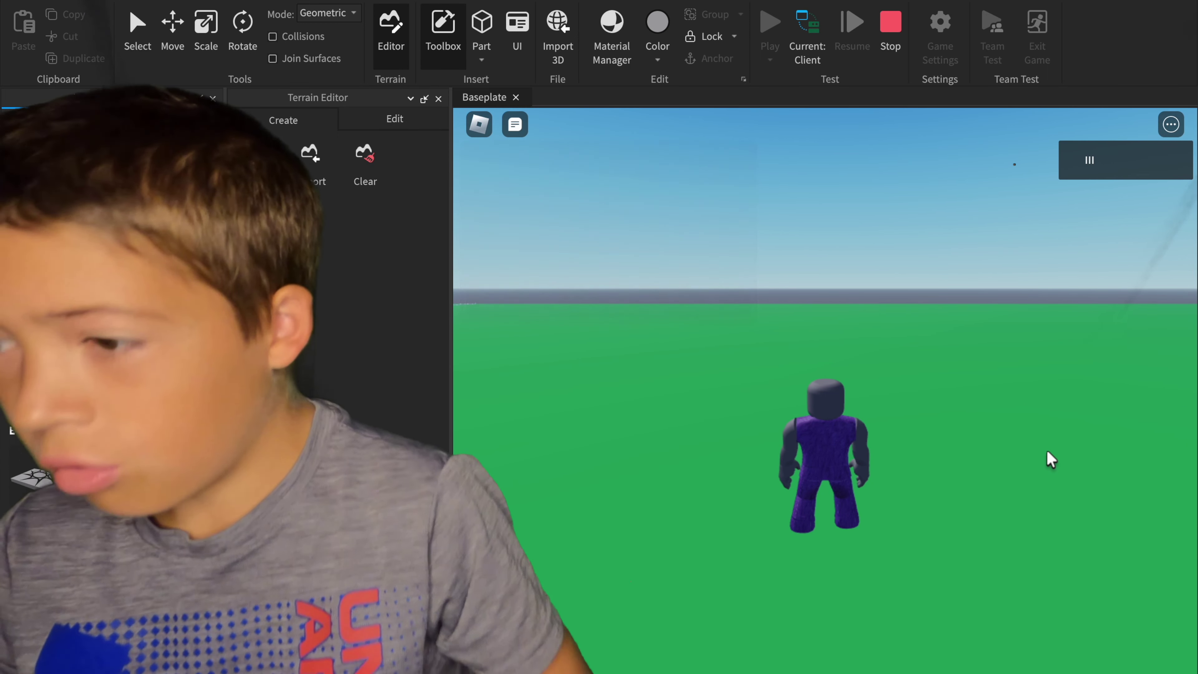
pyautogui.press('Left')
pyautogui.press('Left')
pyautogui.press('w')
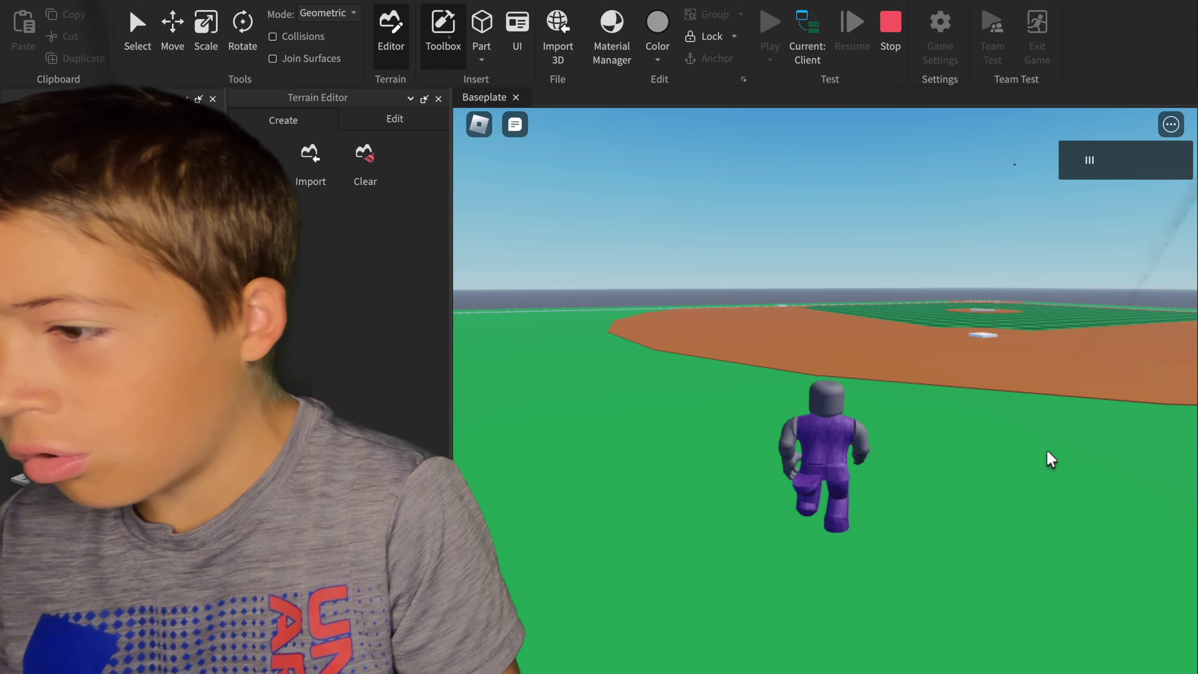
pyautogui.press('Right')
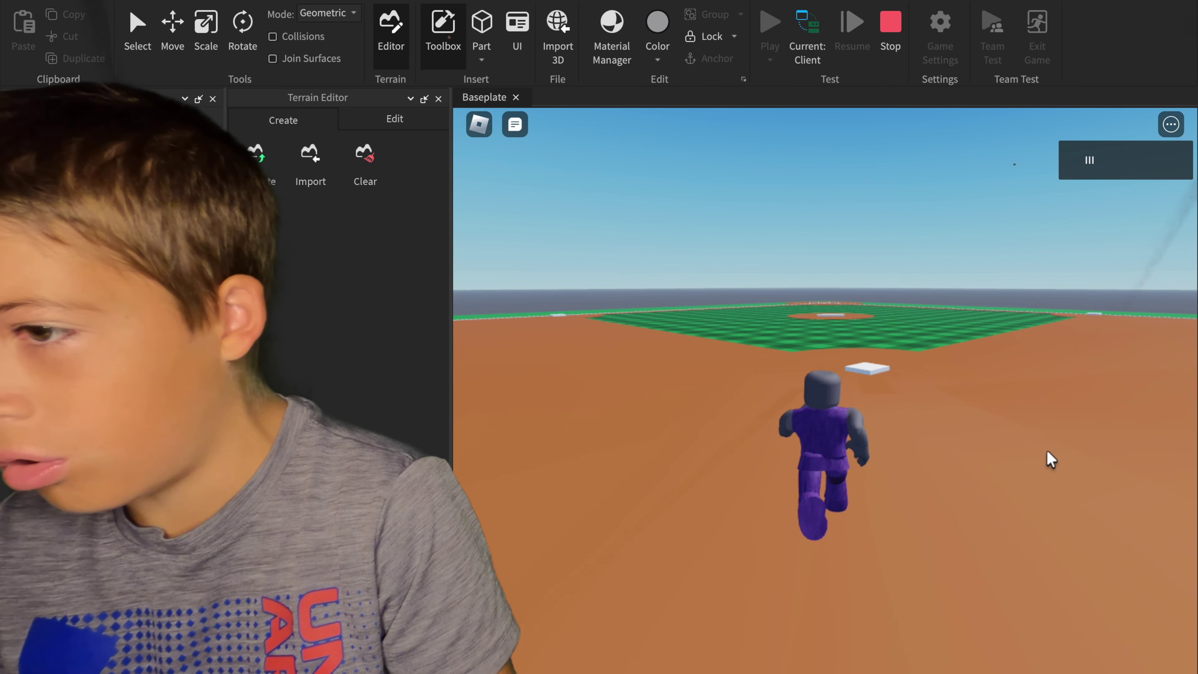
pyautogui.press('Right')
pyautogui.press('w')
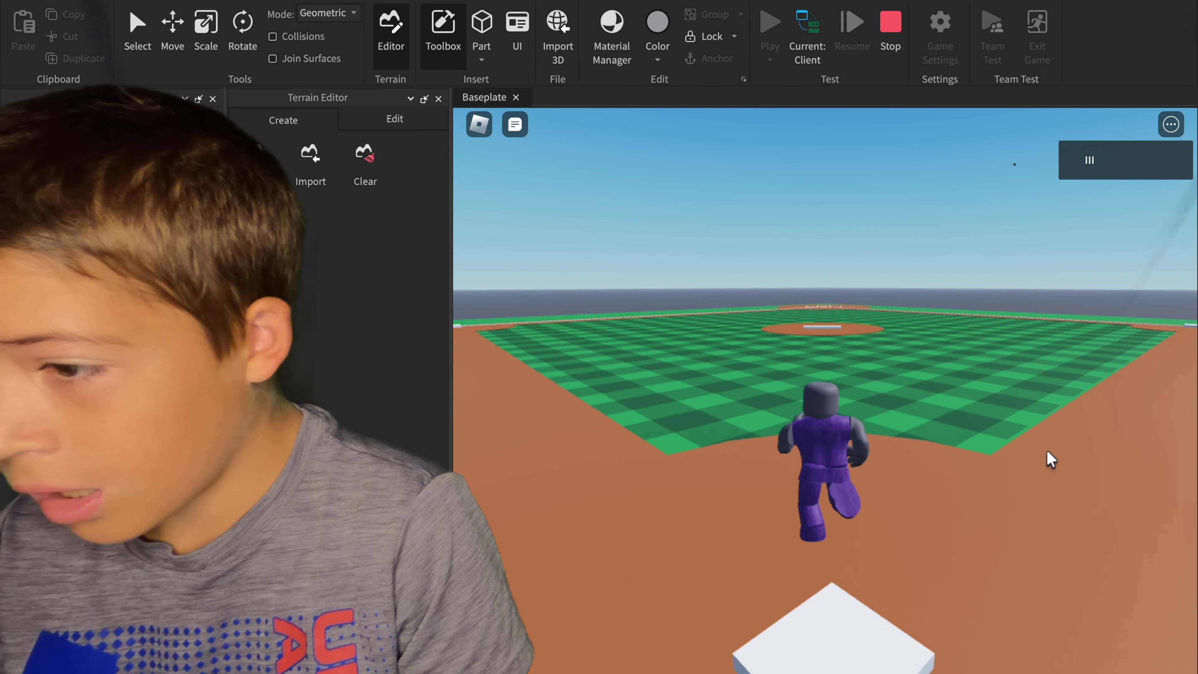
pyautogui.press('w')
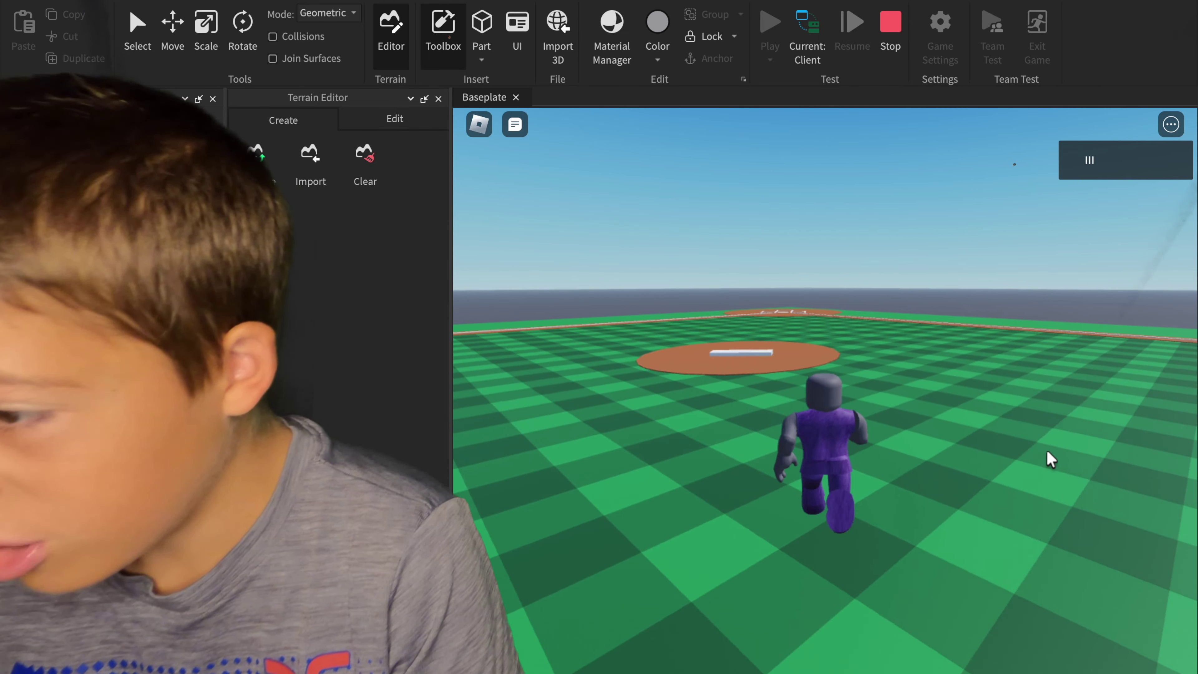
pyautogui.press('w')
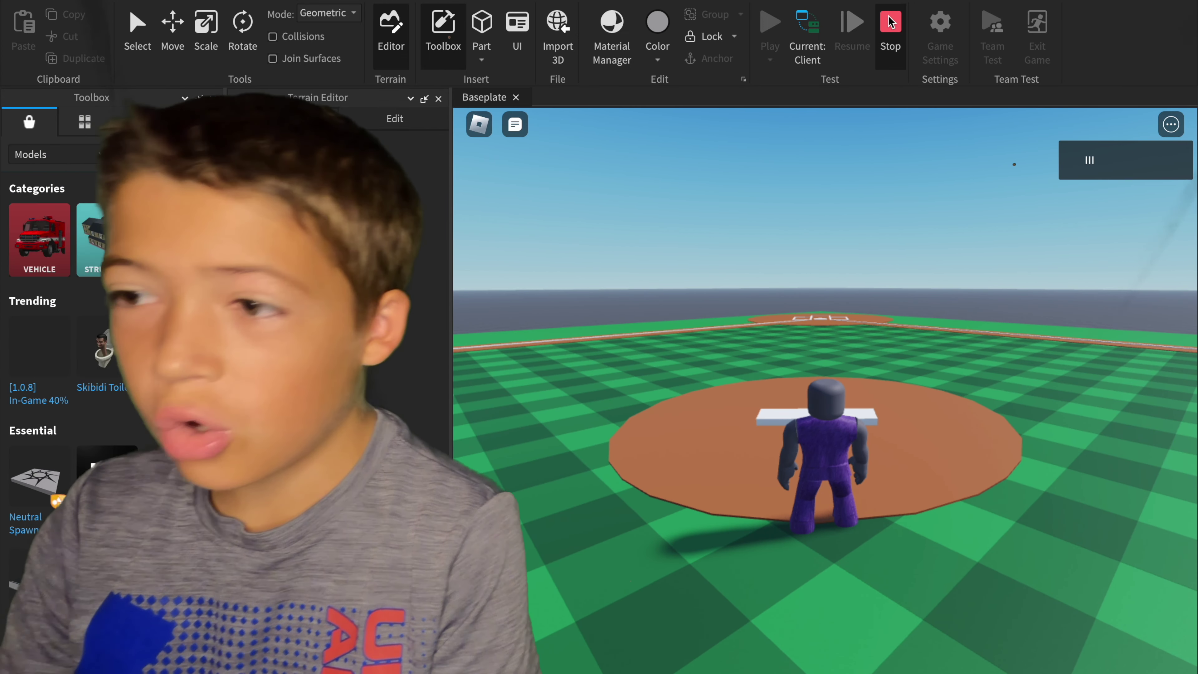
pyautogui.click(890, 47)
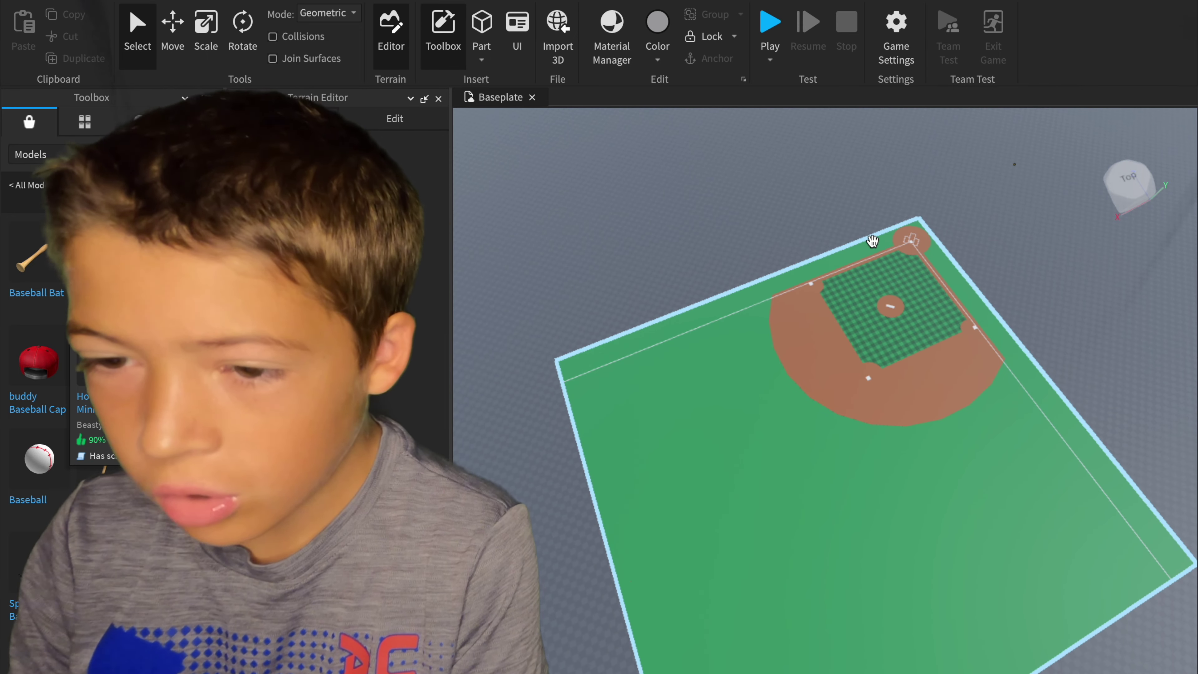
# Step: Insert the Home Run | Mini Baseball model on the baseplate just outside the field's foul line
pyautogui.click(1014, 164)
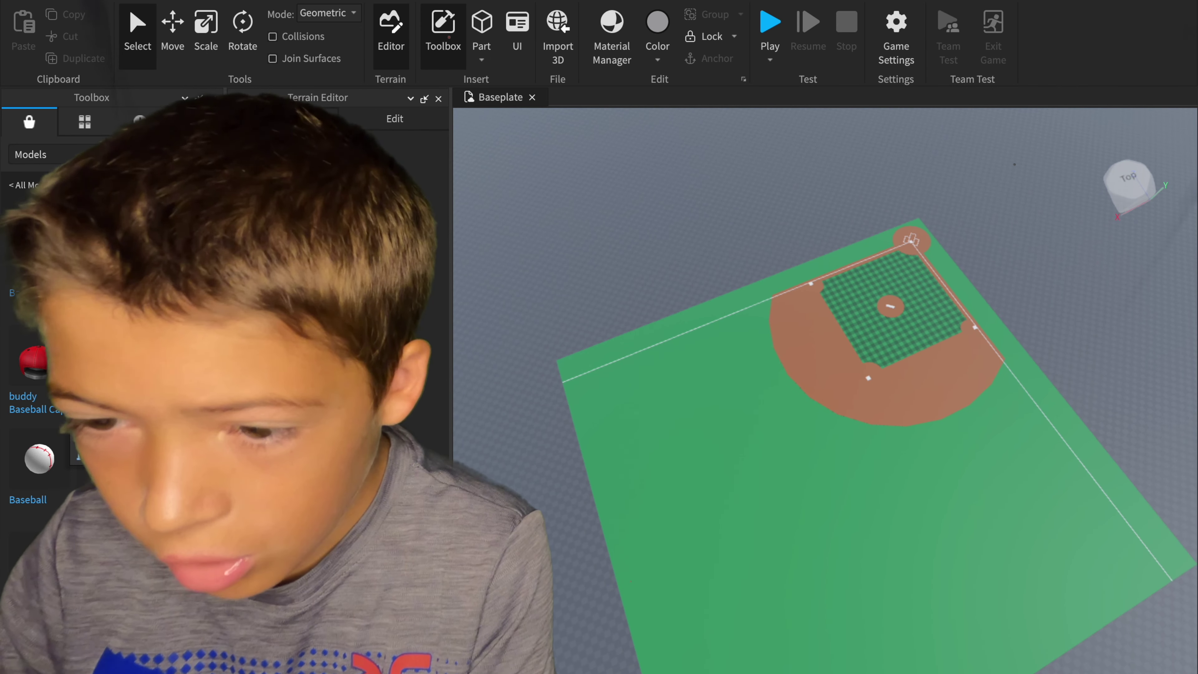
pyautogui.moveTo(105, 359); pyautogui.dragTo(639, 277)
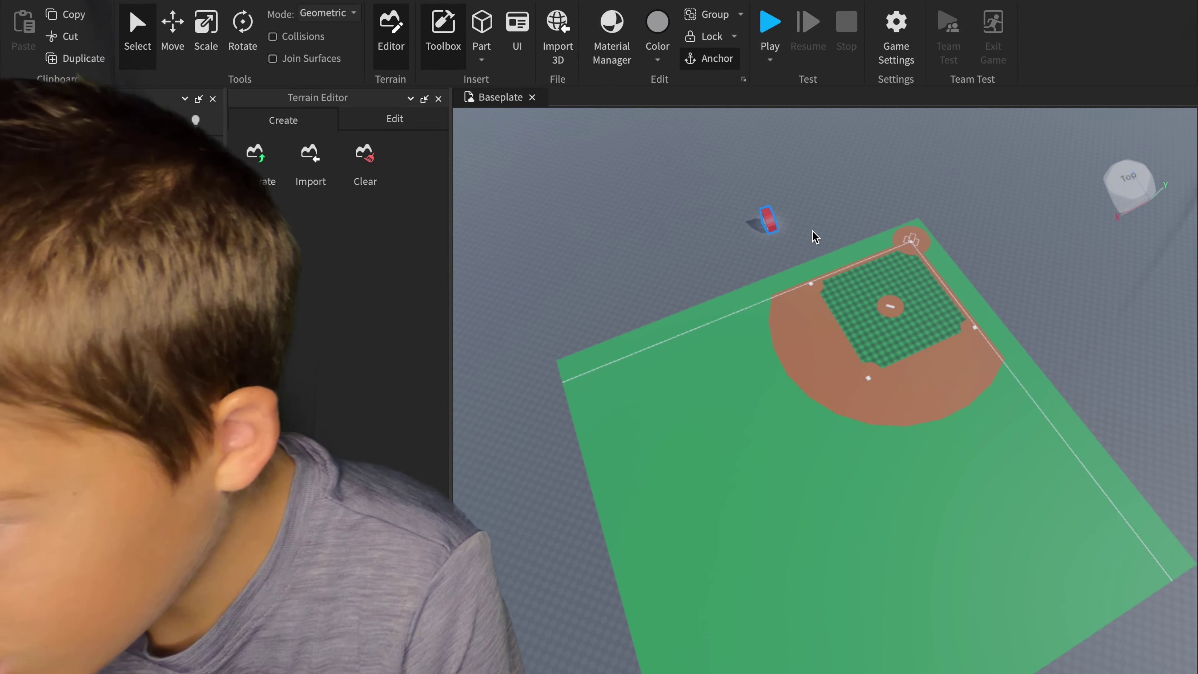
pyautogui.press('s')
pyautogui.press('w')
pyautogui.press('a')
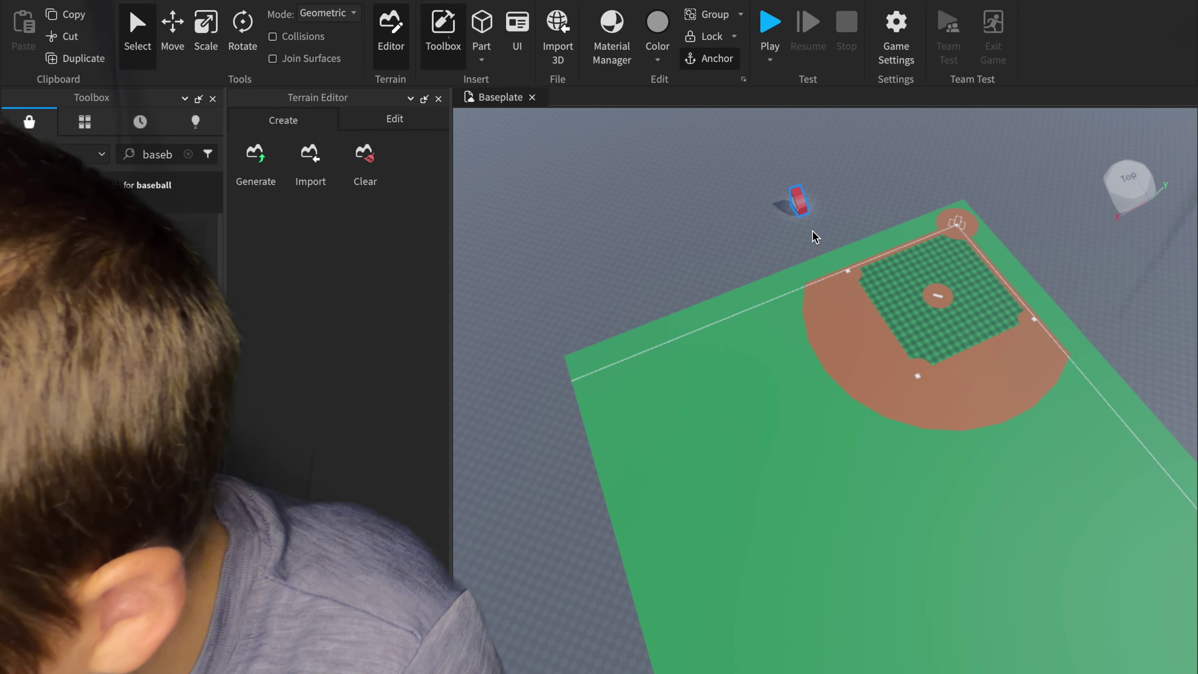
pyautogui.press('w')
pyautogui.press('a')
pyautogui.press('d')
pyautogui.click(797, 147)
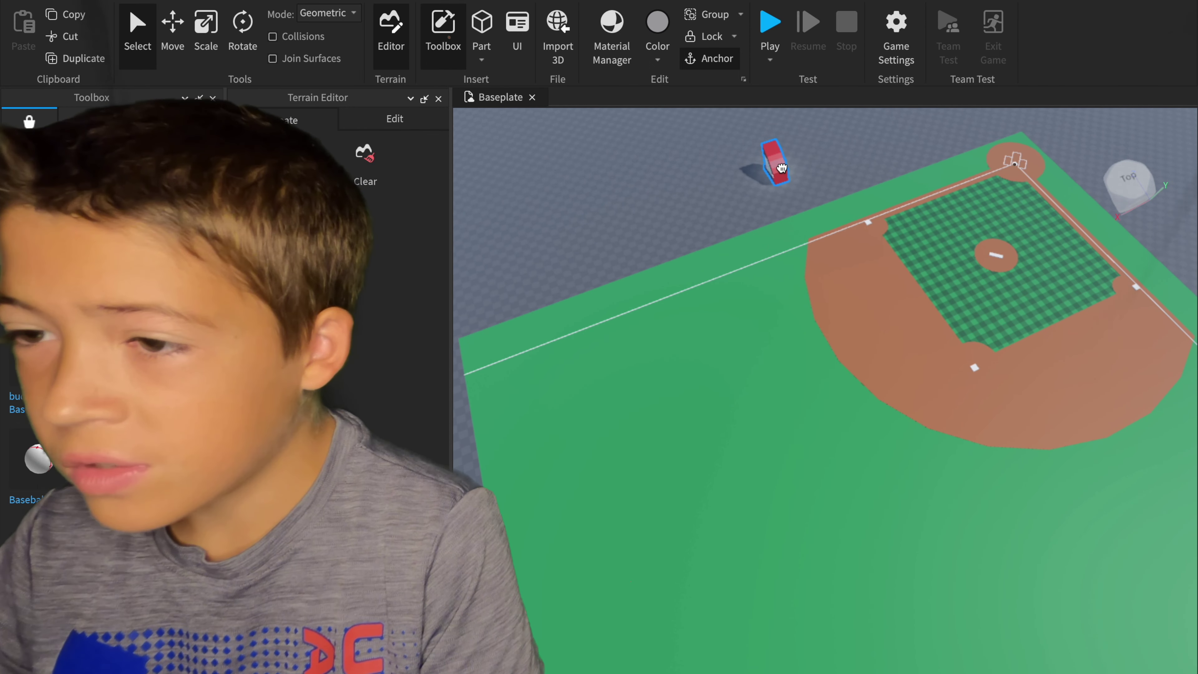
pyautogui.rightClick(781, 166)
pyautogui.click(768, 170)
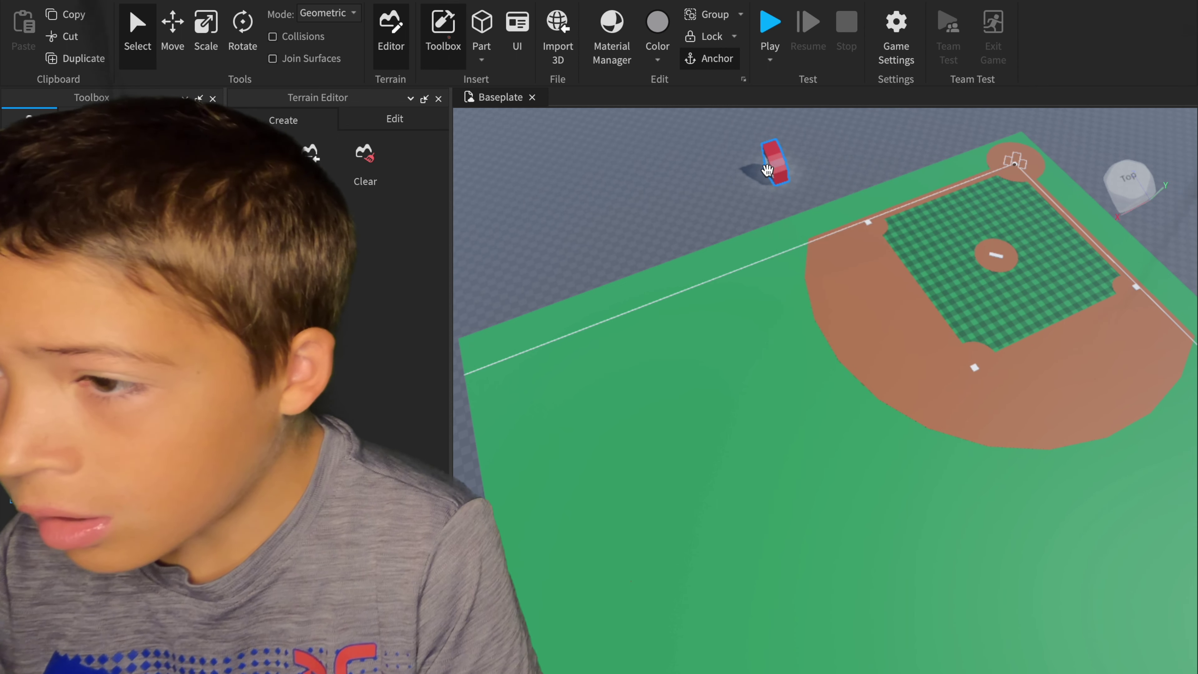
pyautogui.click(517, 51)
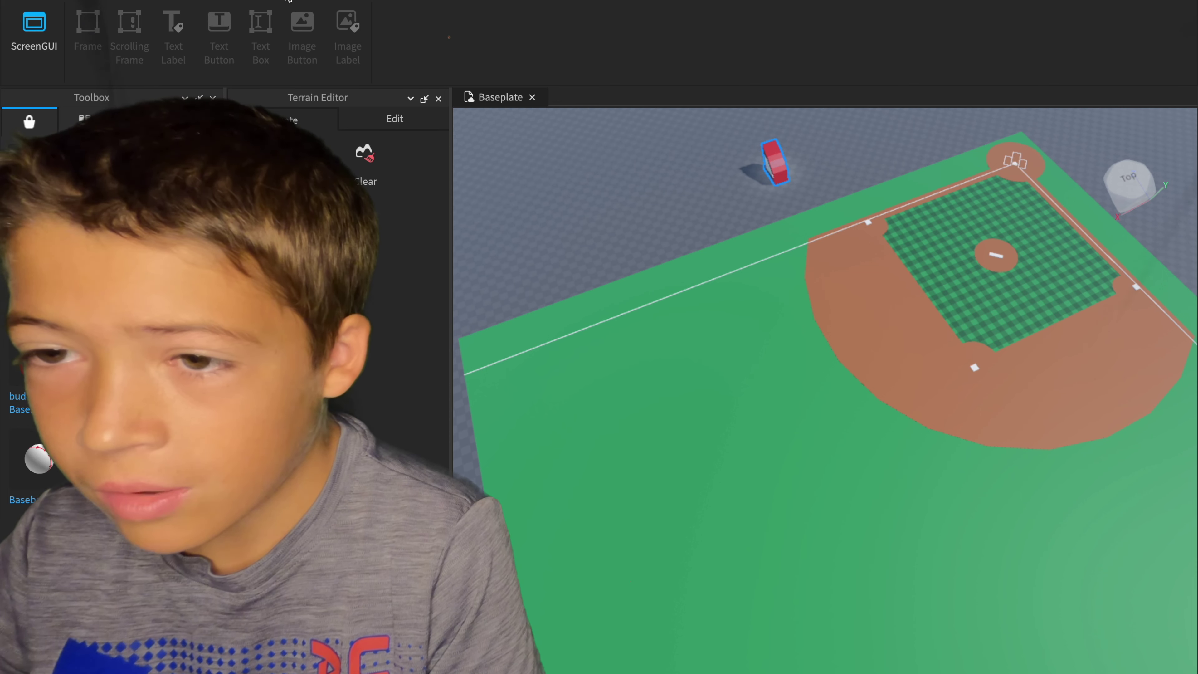
pyautogui.click(232, 0)
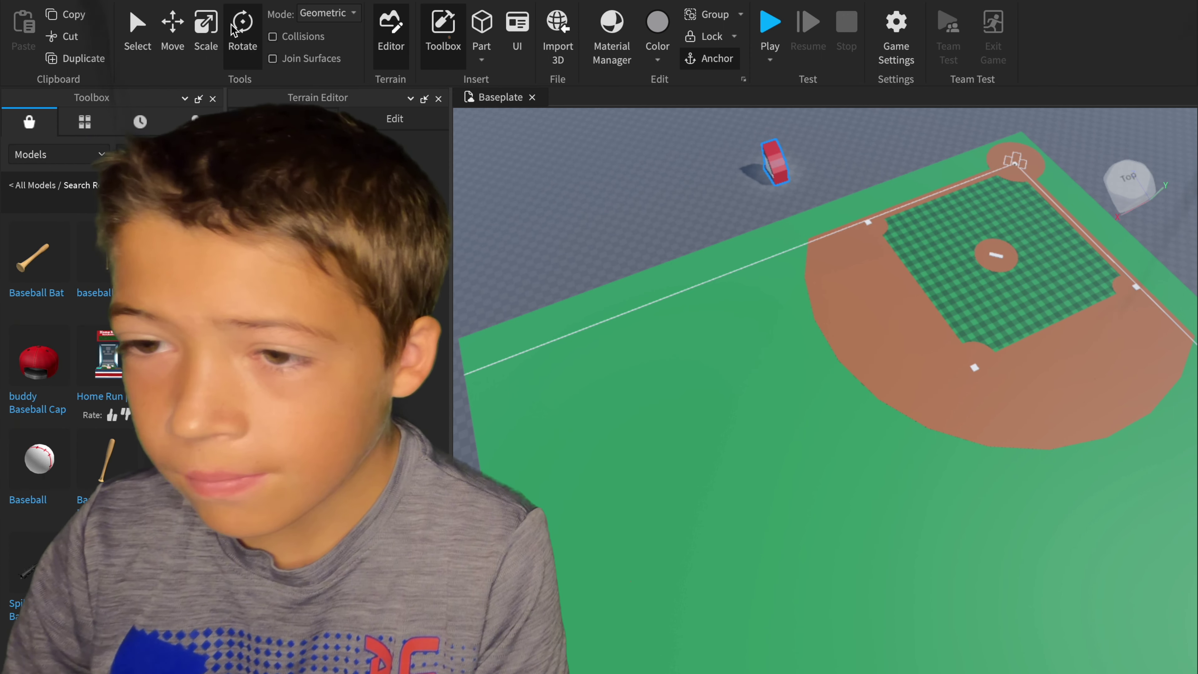
# Step: Rotate the Home Run | Mini Baseball machine about its vertical axis so its front faces the field
pyautogui.click(242, 29)
pyautogui.moveTo(714, 219); pyautogui.dragTo(785, 248)
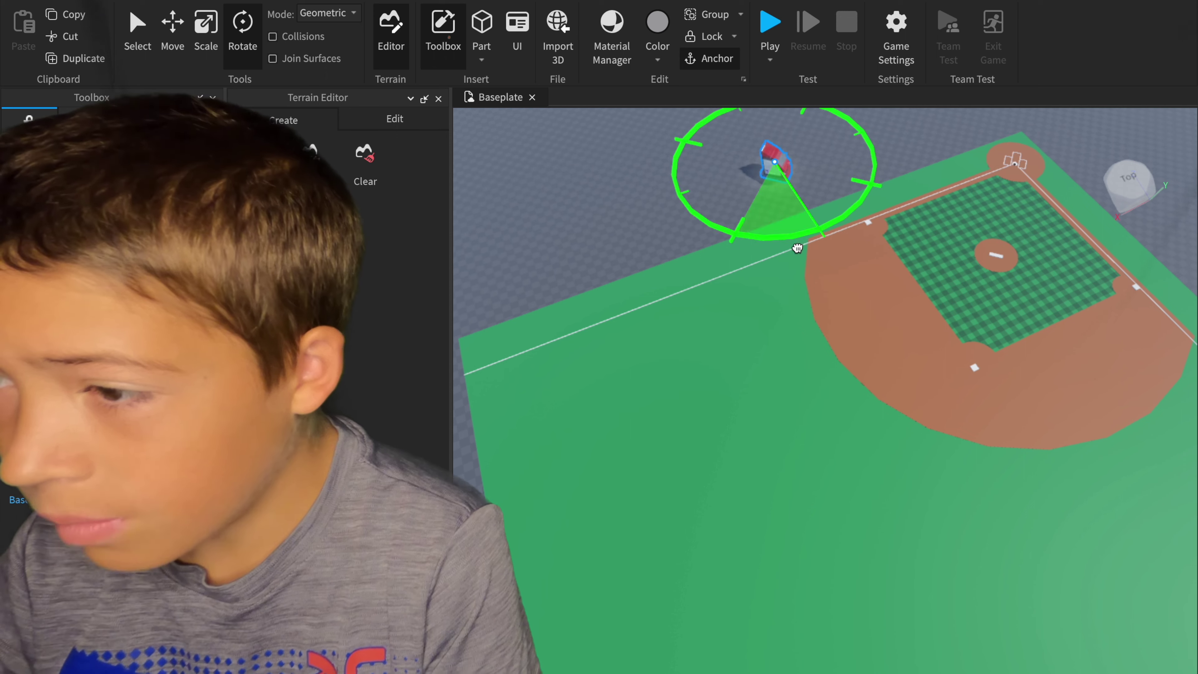
pyautogui.moveTo(840, 136); pyautogui.dragTo(823, 128)
pyautogui.click(909, 148)
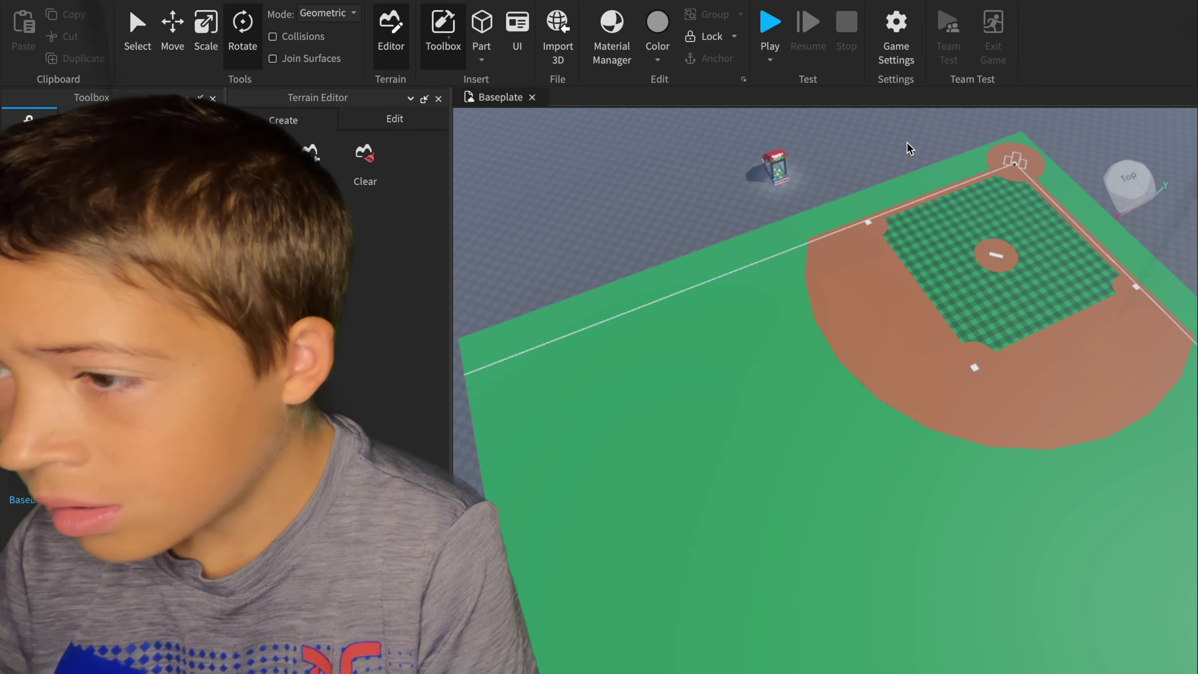
# Step: Move the baseball field away from the arcade machine so the spawn pad lies within the checkered infield
pyautogui.click(789, 272)
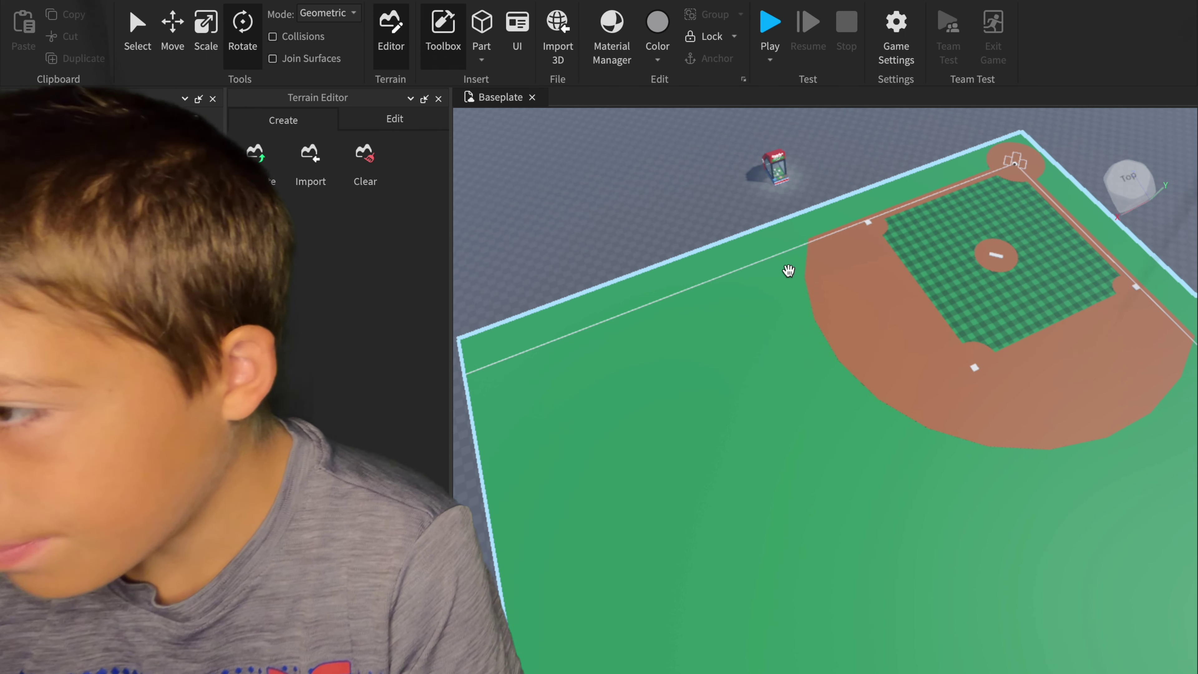
pyautogui.press('w')
pyautogui.press('a')
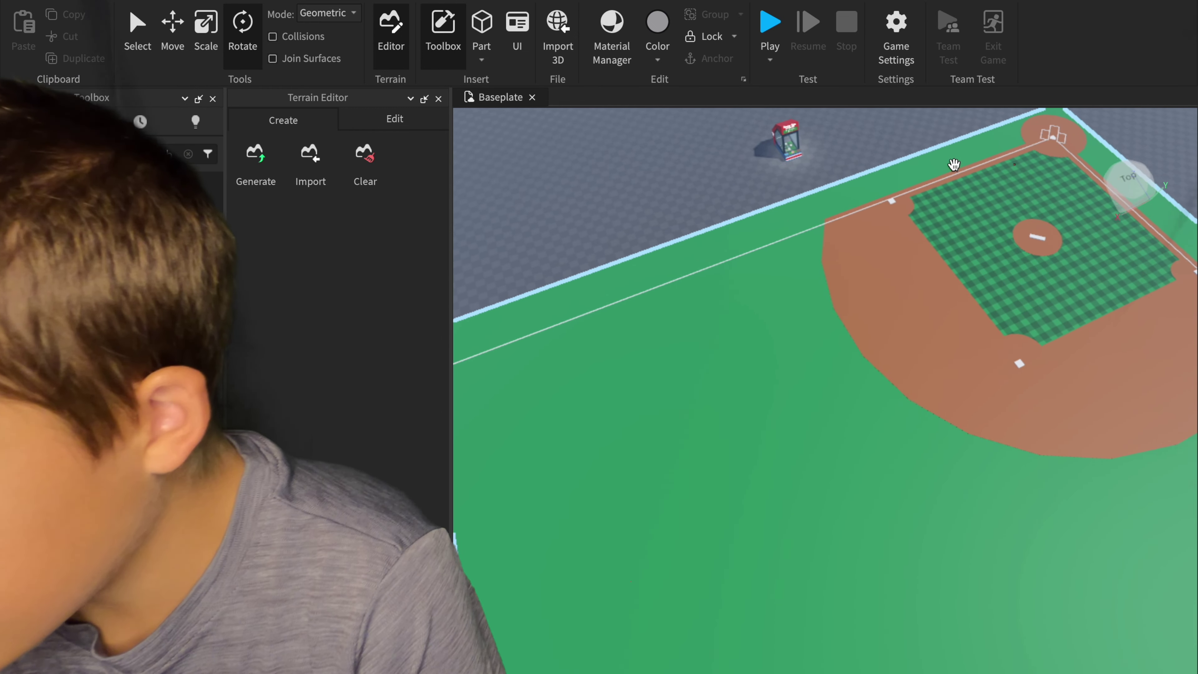
pyautogui.press('w')
pyautogui.press('a')
pyautogui.moveTo(909, 165); pyautogui.dragTo(764, 345)
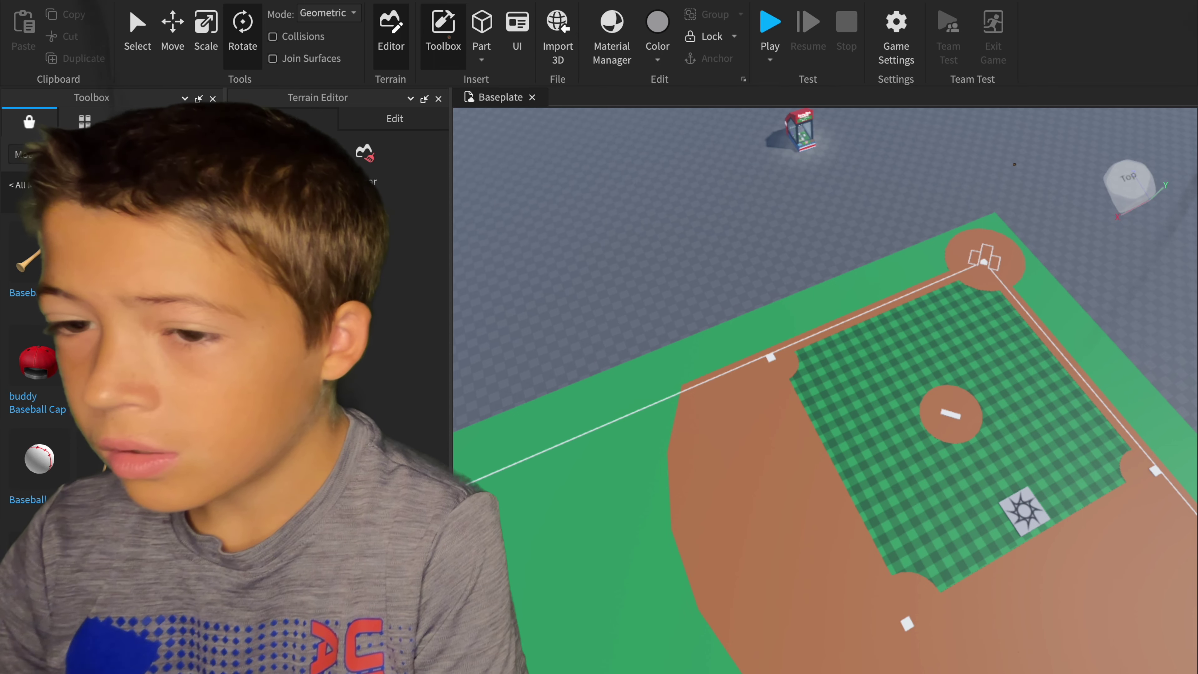
# Step: Copy the Home Run | Mini Baseball machine and paste a duplicate of it
pyautogui.click(802, 133)
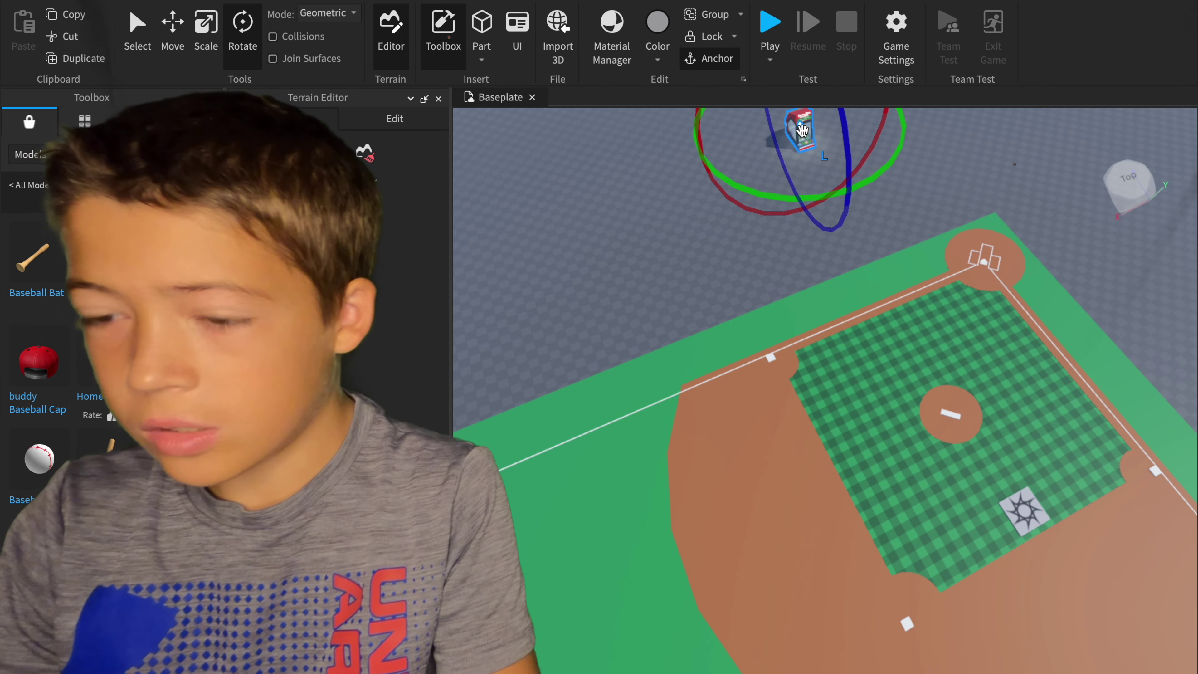
pyautogui.hotkey('ctrl', 'v')
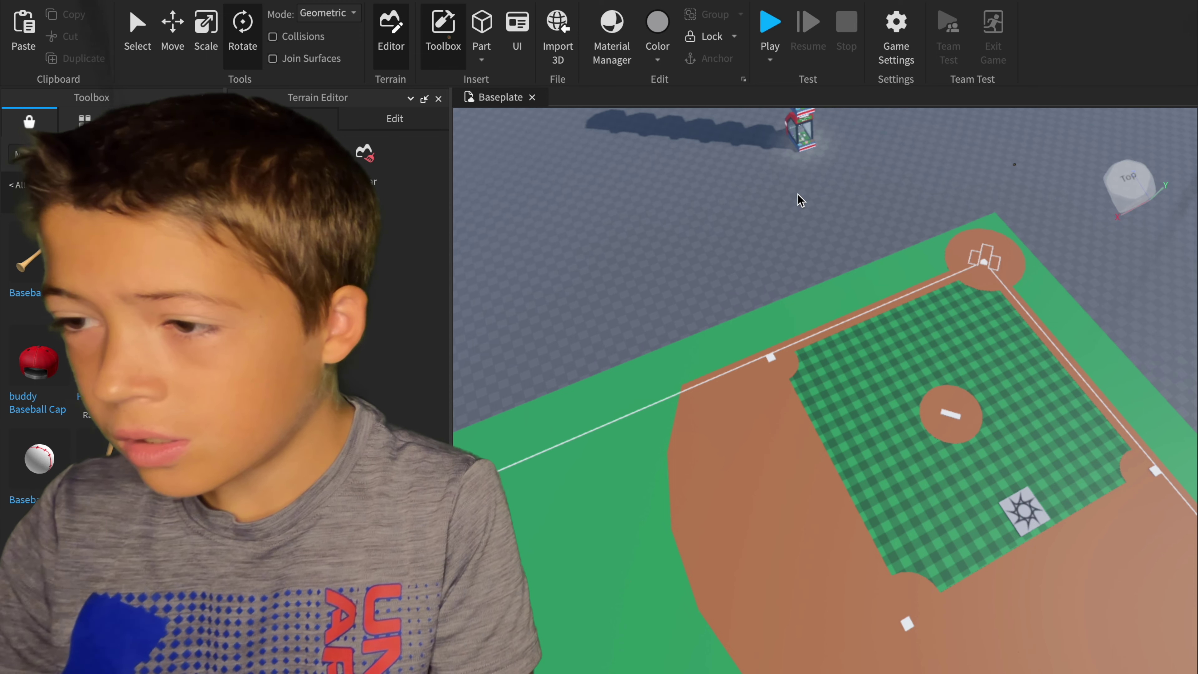
# Step: Set one of the stacked Home Run machine copies on the baseplate directly beside the original machine
pyautogui.click(818, 250)
pyautogui.scroll(-5, 818, 250)
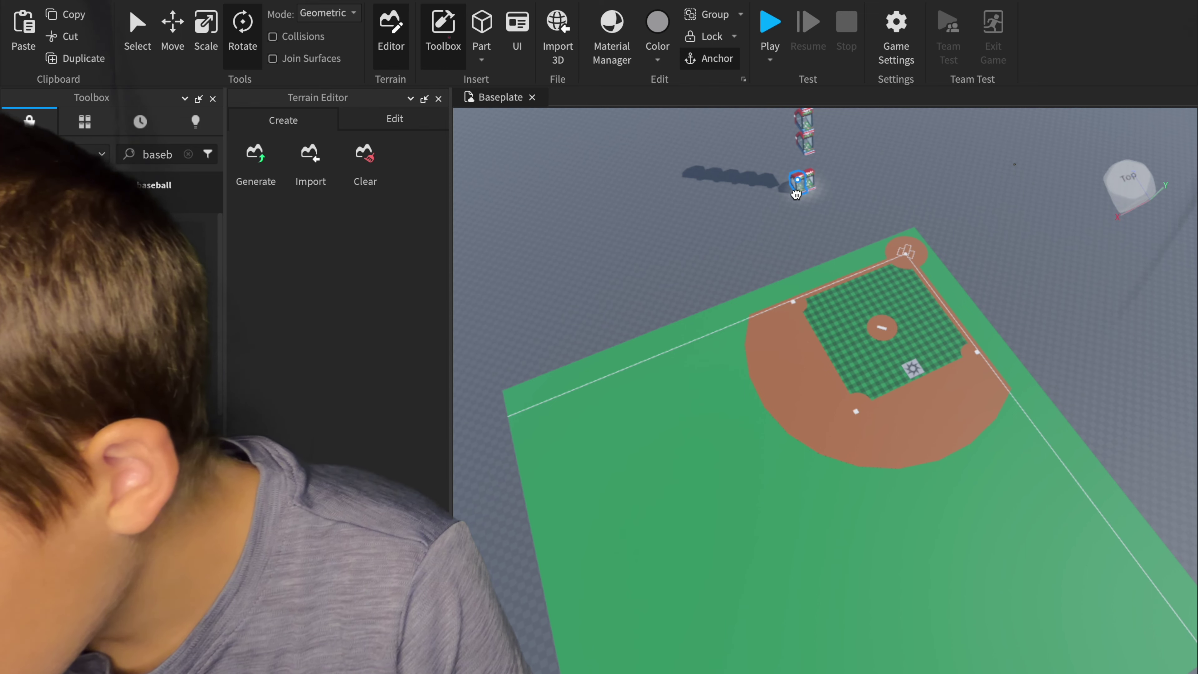
pyautogui.click(796, 194)
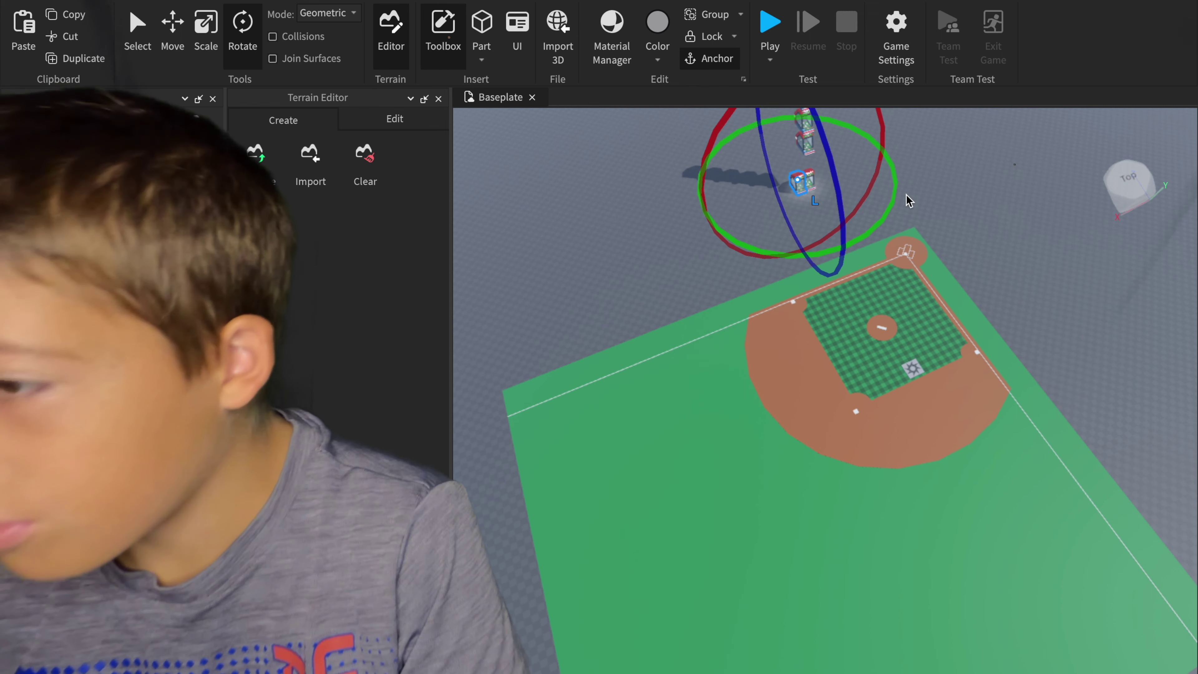
pyautogui.click(939, 198)
pyautogui.moveTo(923, 204); pyautogui.dragTo(941, 204, button='right')
pyautogui.press('w')
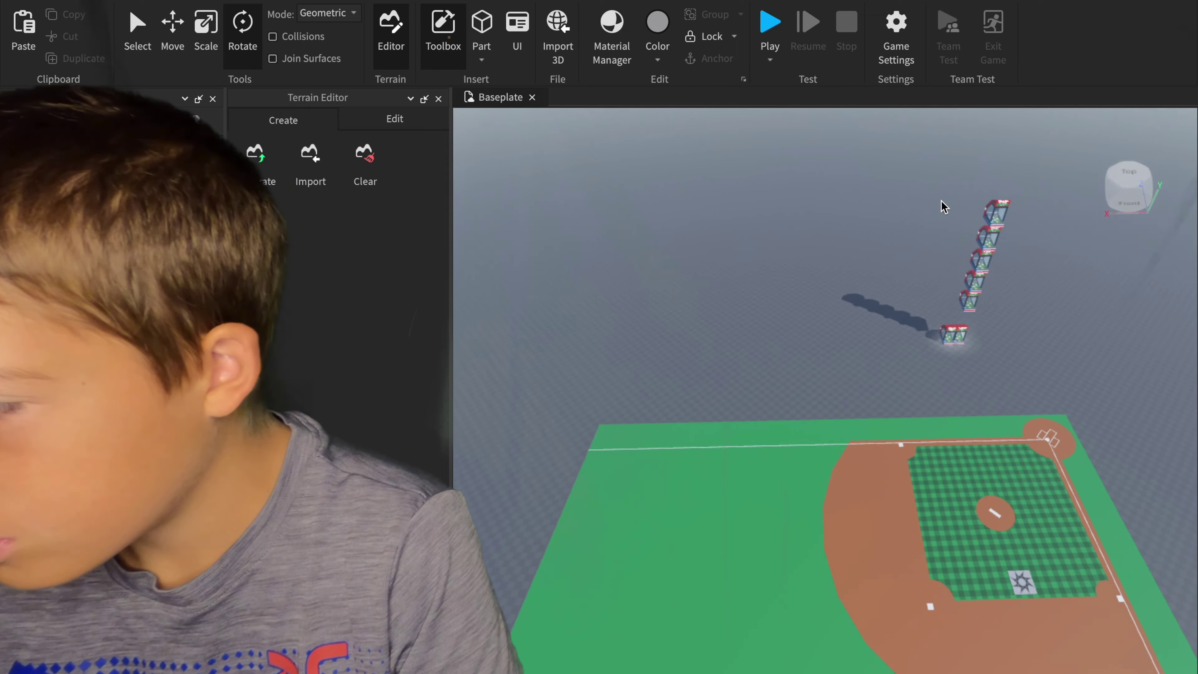
# Step: Bring four more stacked Home Run machine copies down and line them up side by side in a row of six
pyautogui.moveTo(888, 320); pyautogui.dragTo(877, 318)
pyautogui.moveTo(911, 247); pyautogui.dragTo(844, 330)
pyautogui.press('w')
pyautogui.click(778, 278)
pyautogui.moveTo(973, 273); pyautogui.dragTo(963, 281, button='right')
pyautogui.press('w')
pyautogui.hotkey('ctrl', '1')
pyautogui.moveTo(751, 323); pyautogui.dragTo(761, 316)
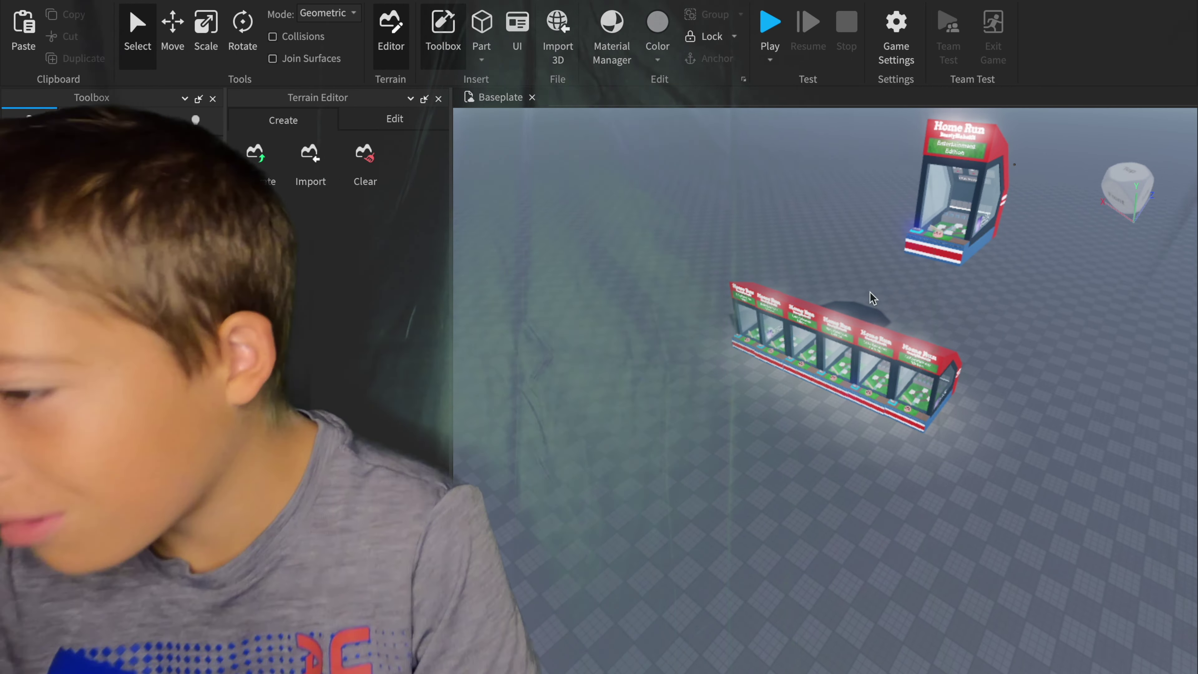
# Step: Add the remaining floating Home Run machine to the end of the row, flush with its neighbours
pyautogui.press('w')
pyautogui.press('a')
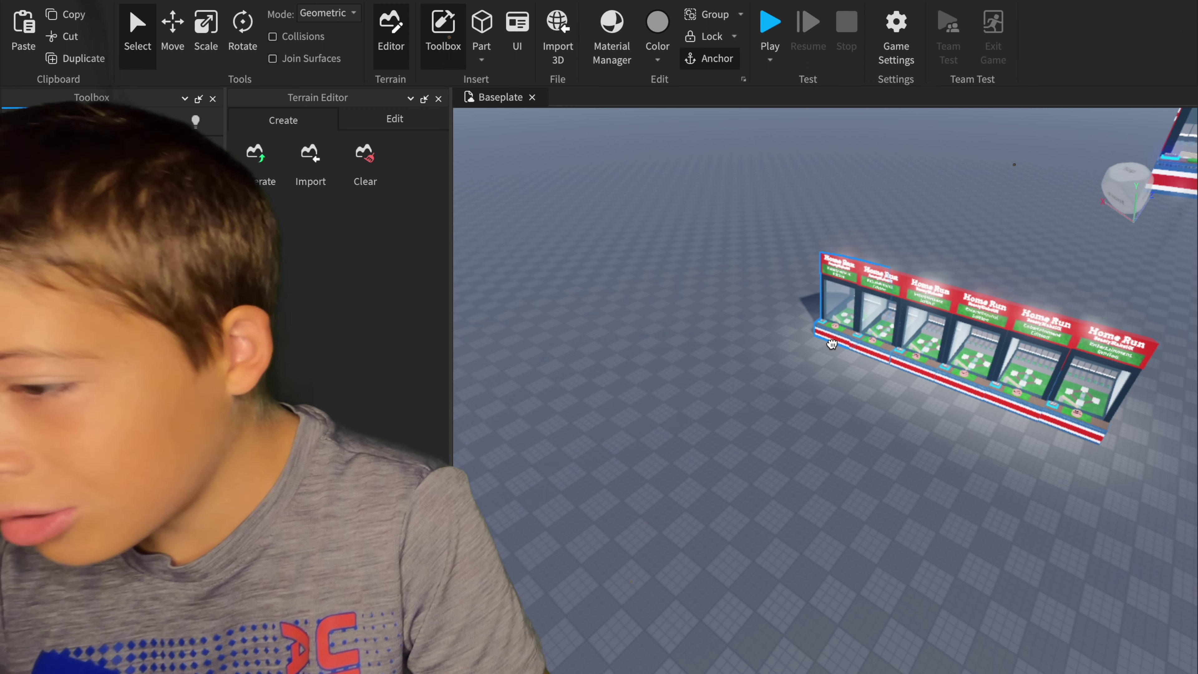
pyautogui.click(824, 417)
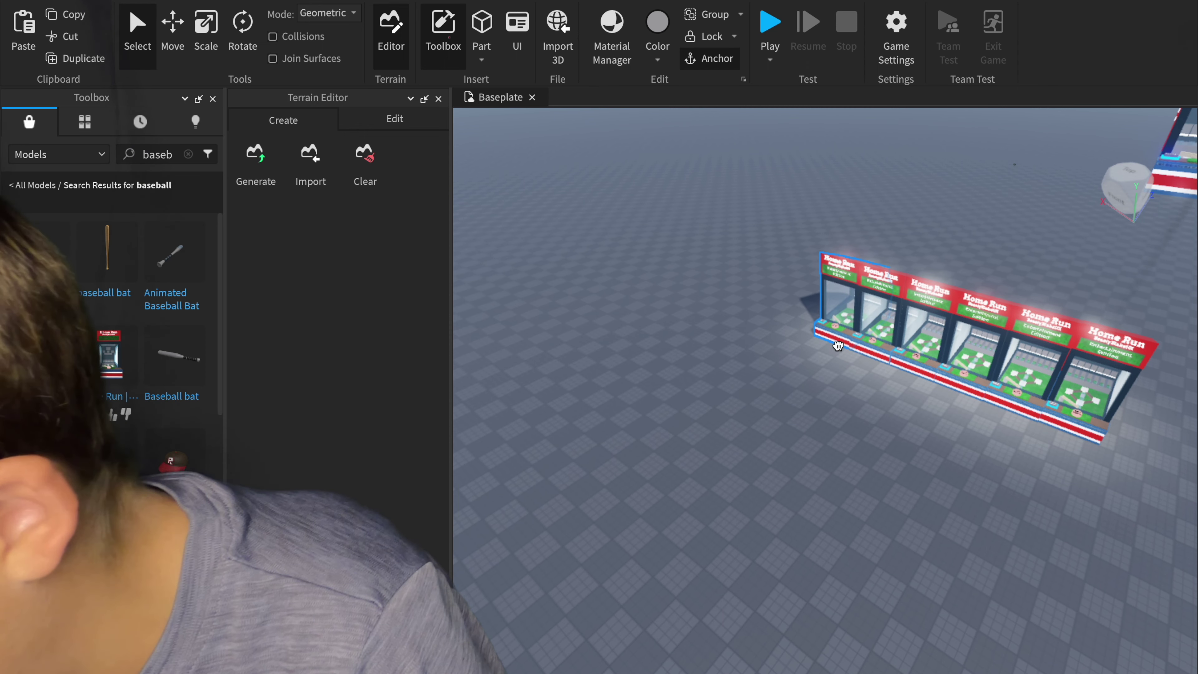
pyautogui.moveTo(837, 345); pyautogui.dragTo(834, 345)
pyautogui.click(894, 424)
pyautogui.scroll(2, 894, 424)
pyautogui.scroll(5, 896, 429)
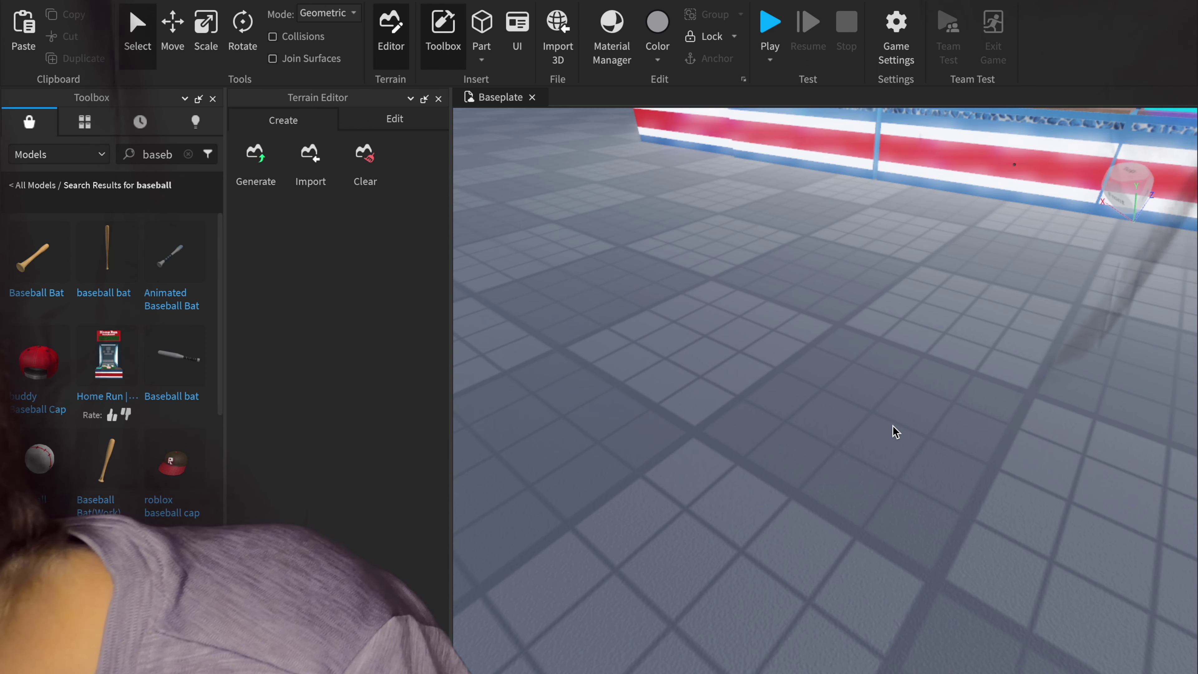
pyautogui.scroll(-7, 886, 422)
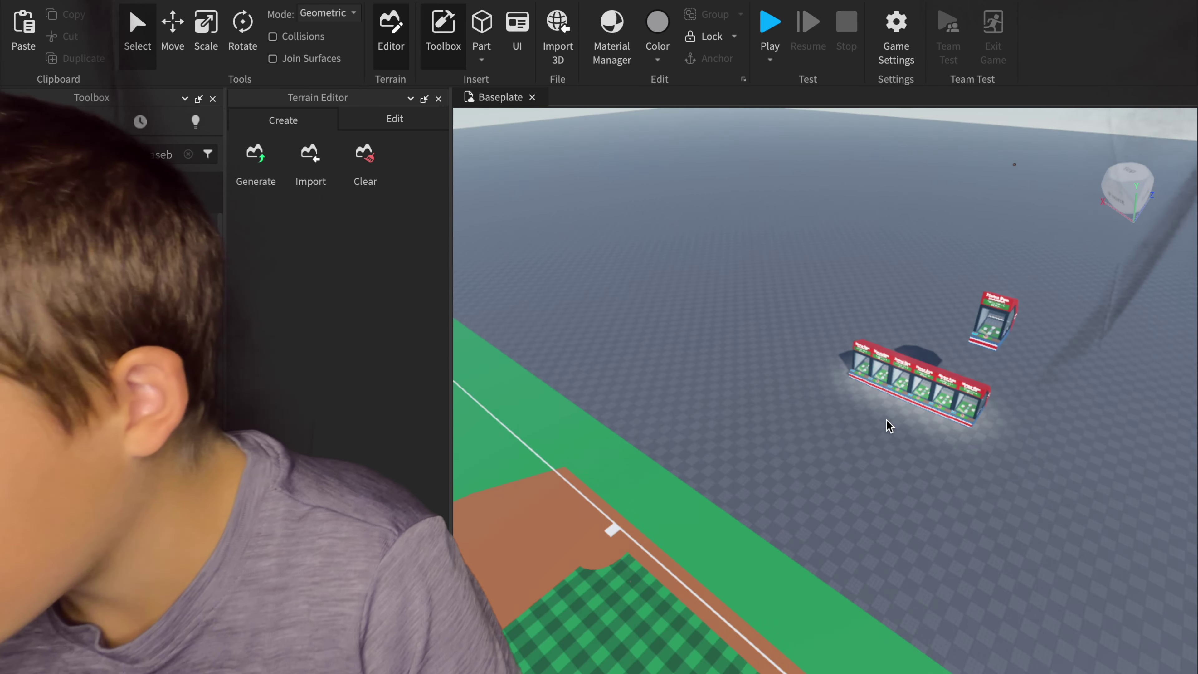
pyautogui.moveTo(979, 404); pyautogui.dragTo(970, 431)
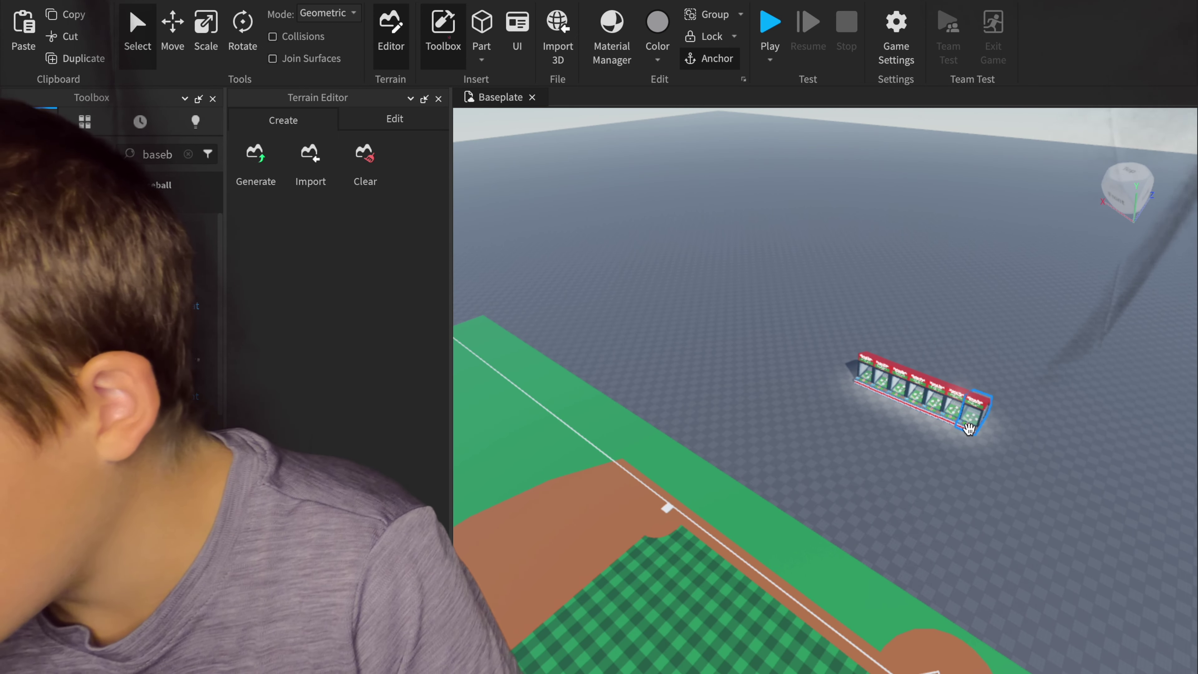
pyautogui.click(1046, 420)
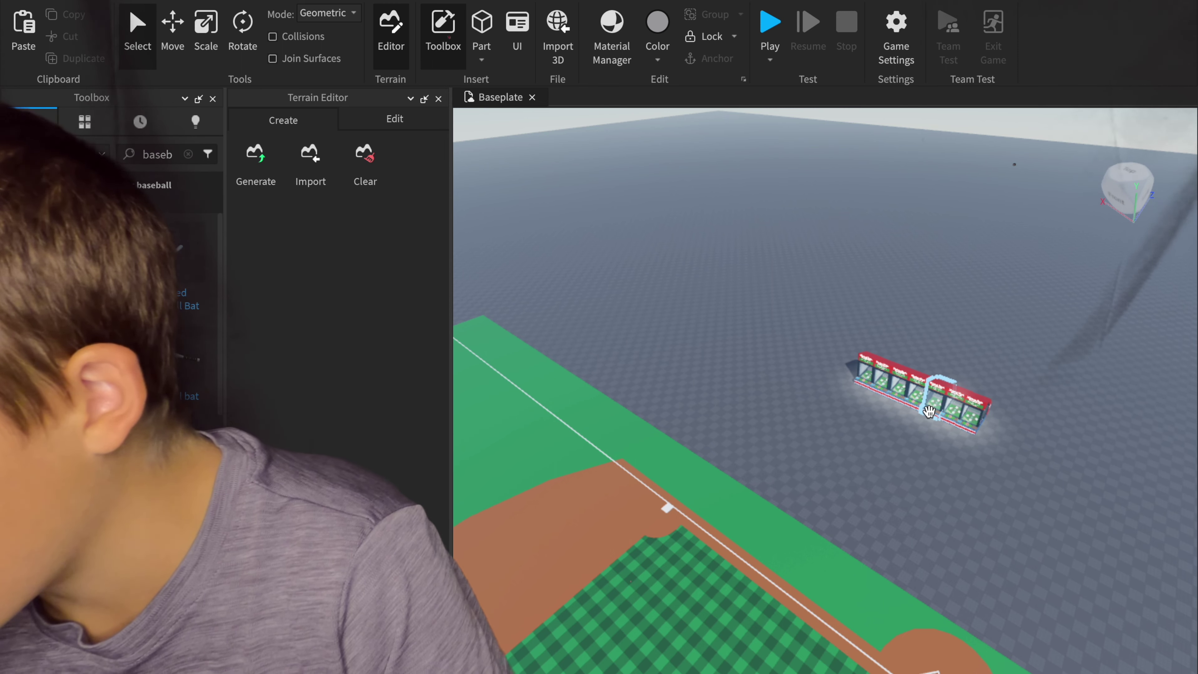
pyautogui.scroll(5, 928, 411)
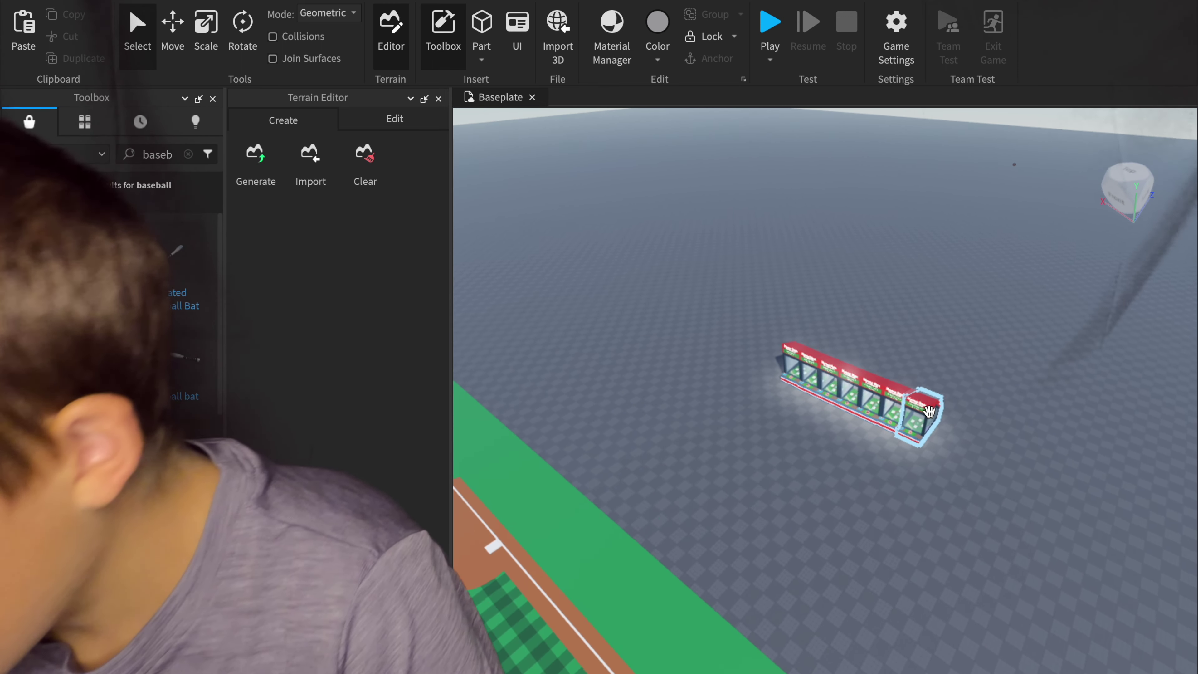
pyautogui.scroll(10, 928, 411)
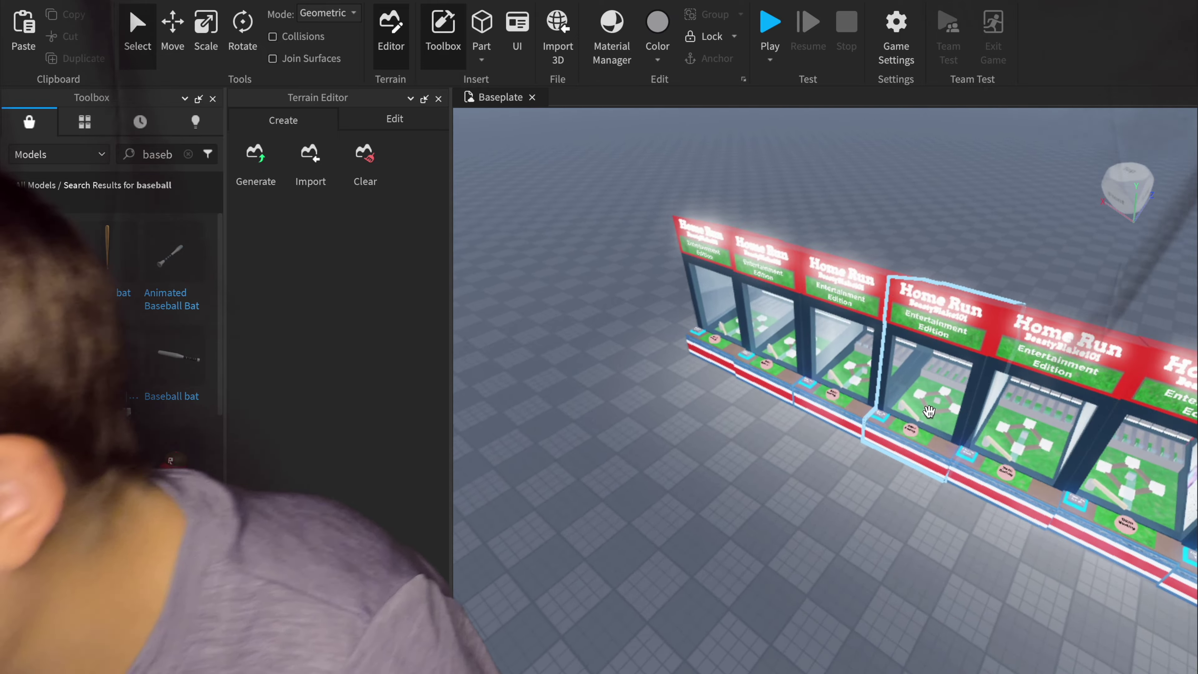
pyautogui.scroll(-15, 928, 412)
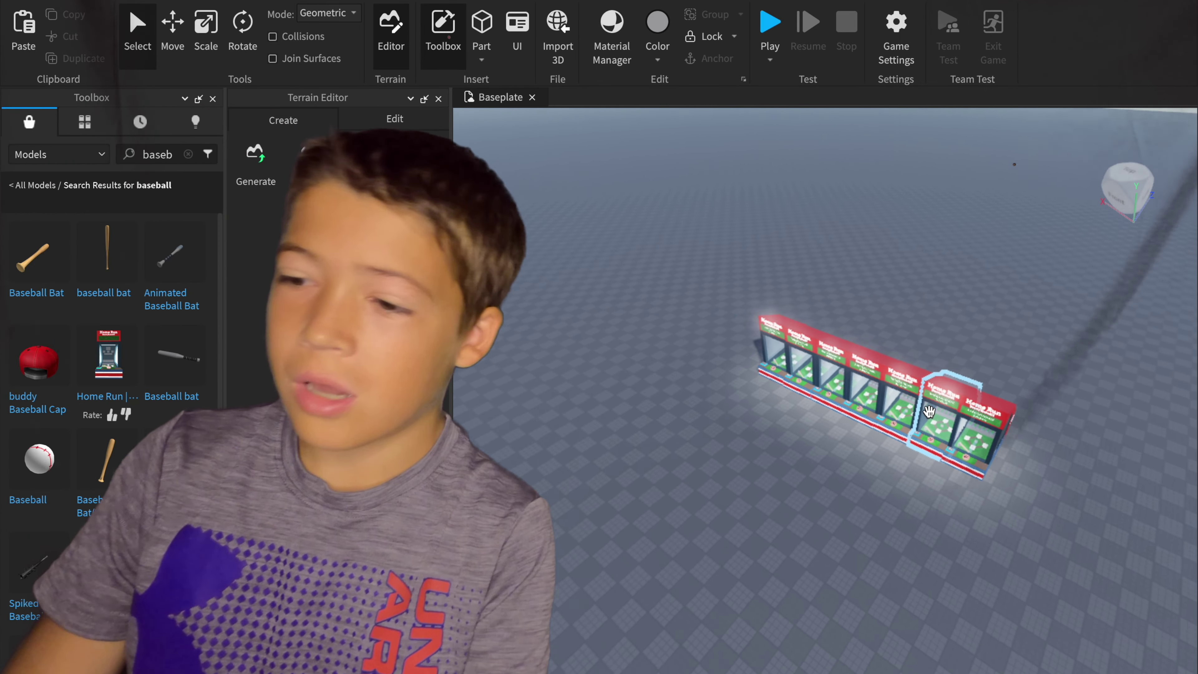
pyautogui.scroll(-5, 928, 411)
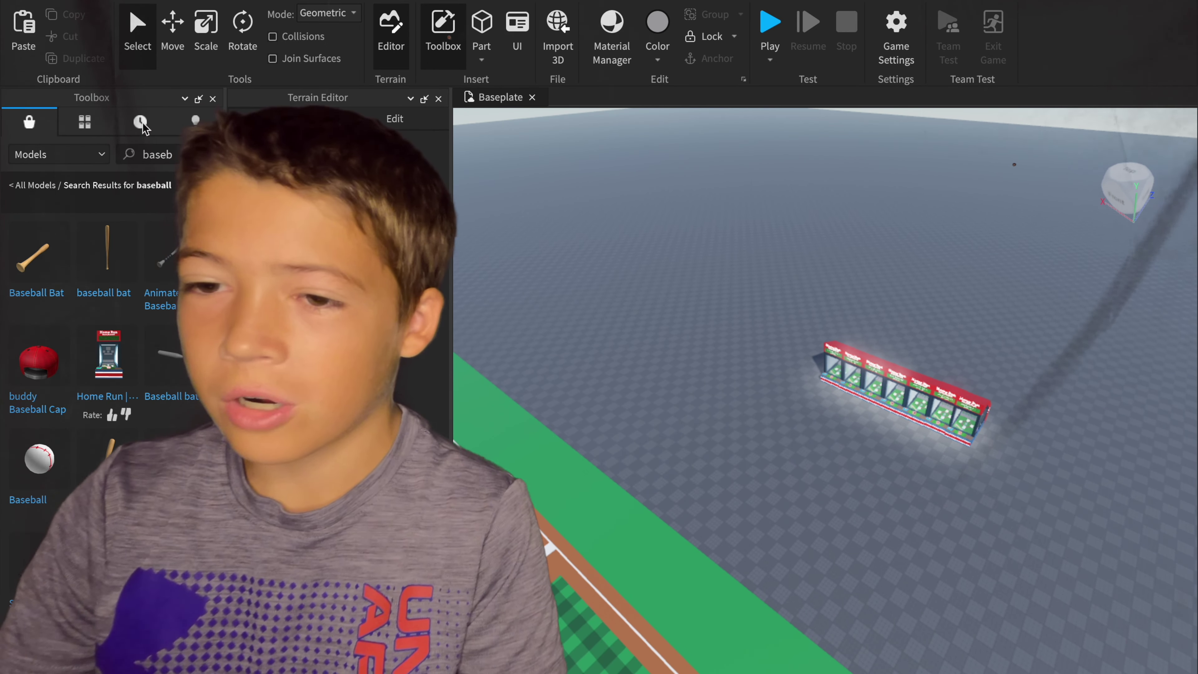
# Step: Search the model library for arcade models and place the round wheel machine just past the end of the Home Run row
pyautogui.press('Return')
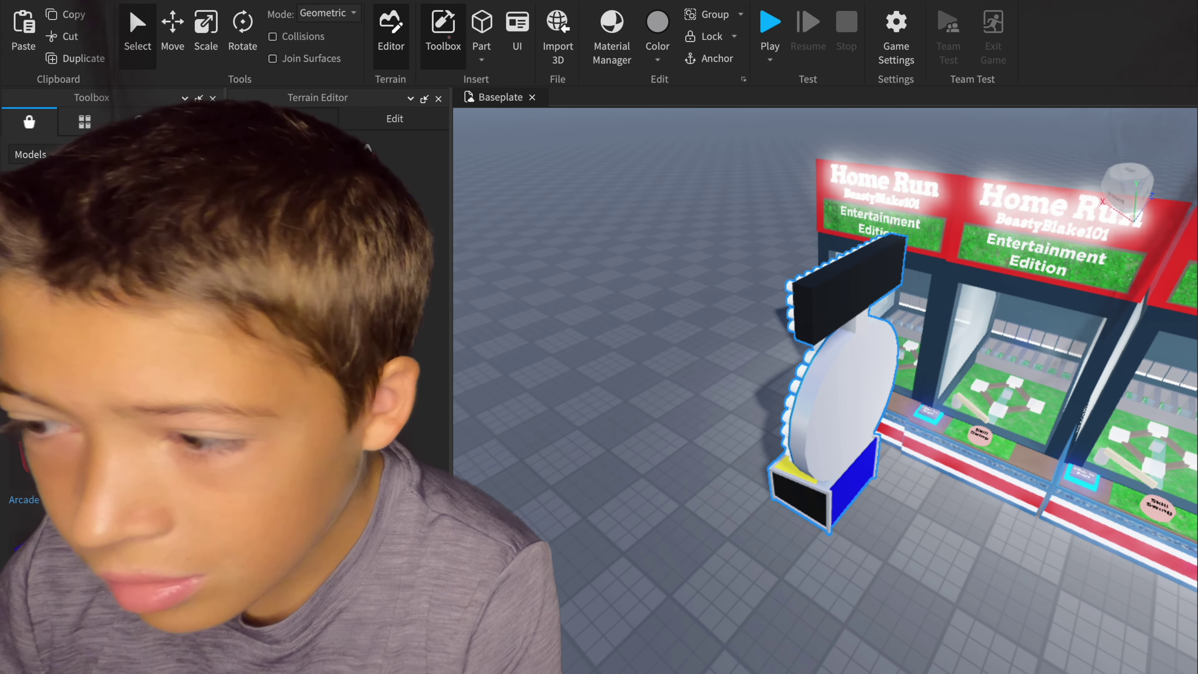
pyautogui.moveTo(805, 466); pyautogui.dragTo(733, 377)
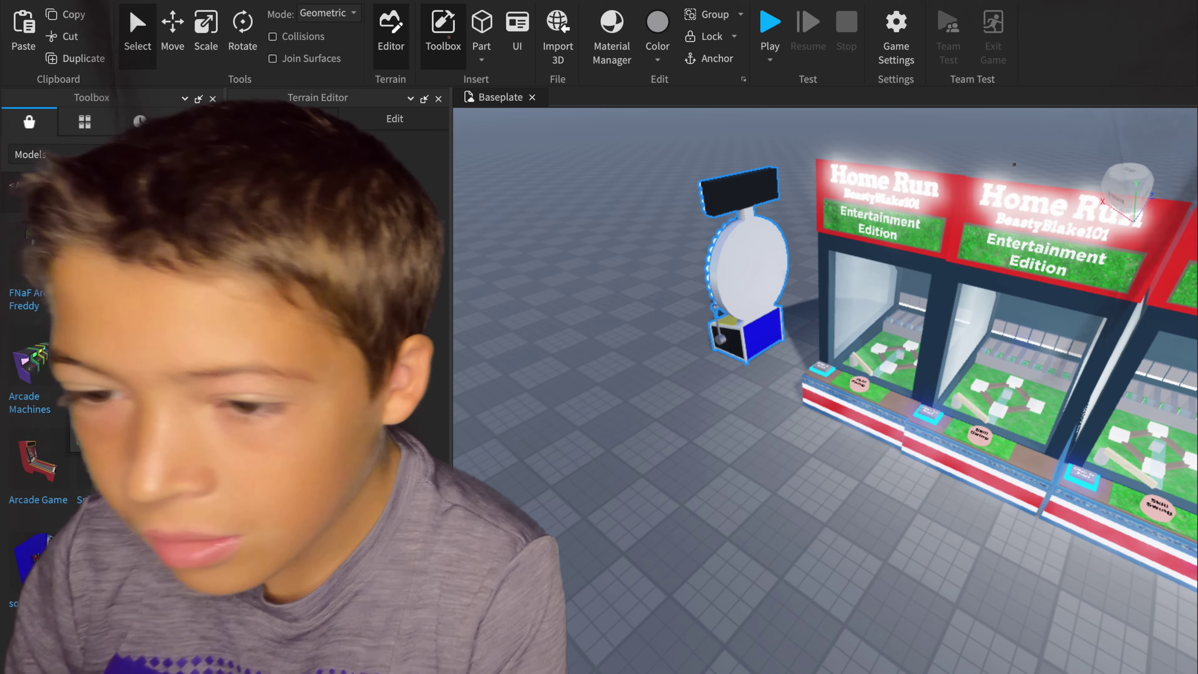
# Step: Insert more arcade models beside the wheel machine, including the red ball-rolling game, flame-patterned cabinet, tall black cabinet and wide fish-tank-style cabinet
pyautogui.click(34, 473)
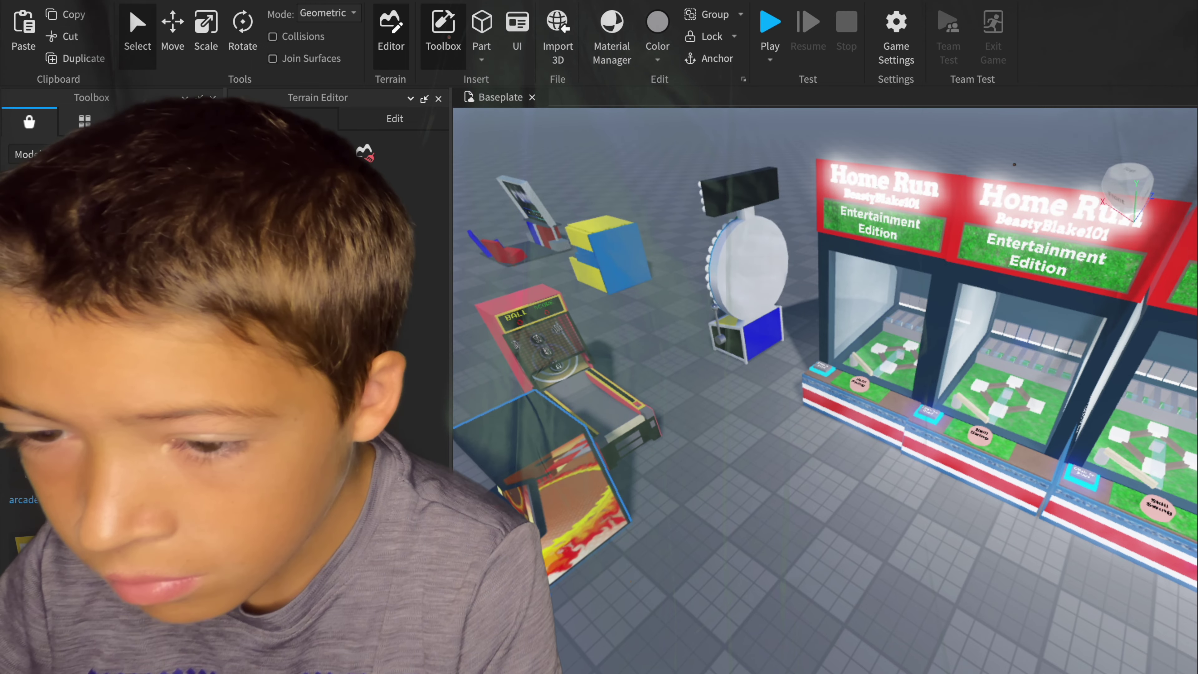
pyautogui.scroll(-3, 825, 390)
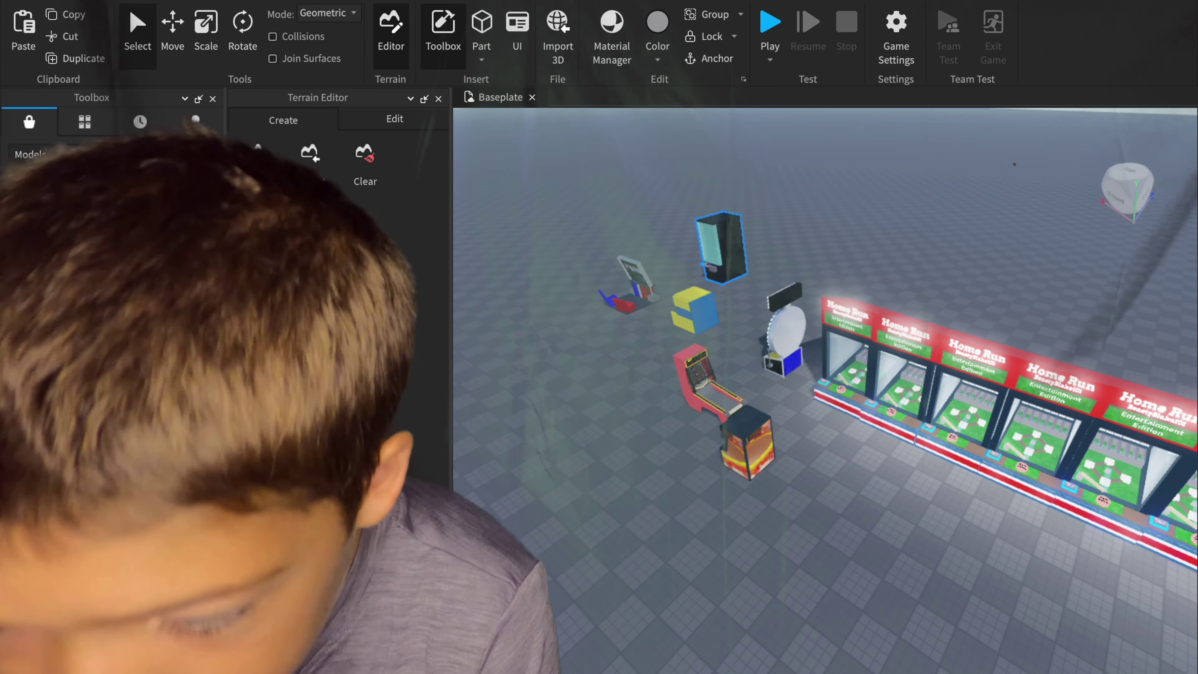
pyautogui.click(29, 472)
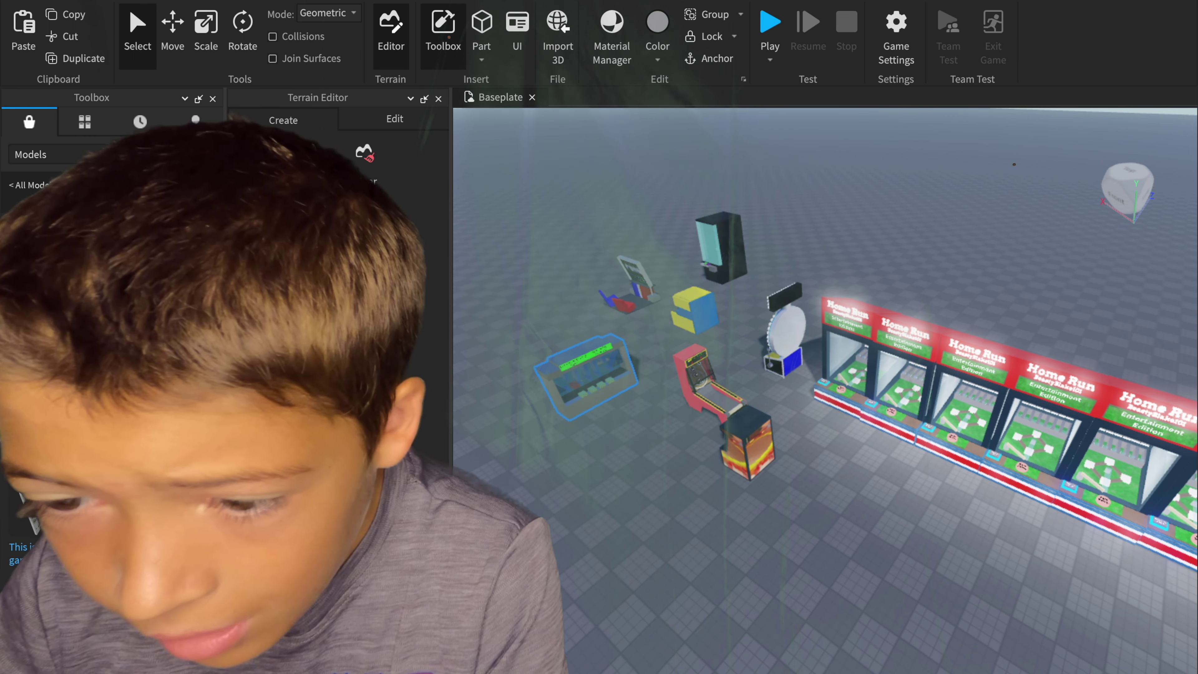
# Step: Add a green arcade cabinet, a two-player red-and-yellow machine and a red ball-filled machine at the far side of the group
pyautogui.moveTo(56, 491); pyautogui.dragTo(585, 330)
pyautogui.scroll(-5, 109, 377)
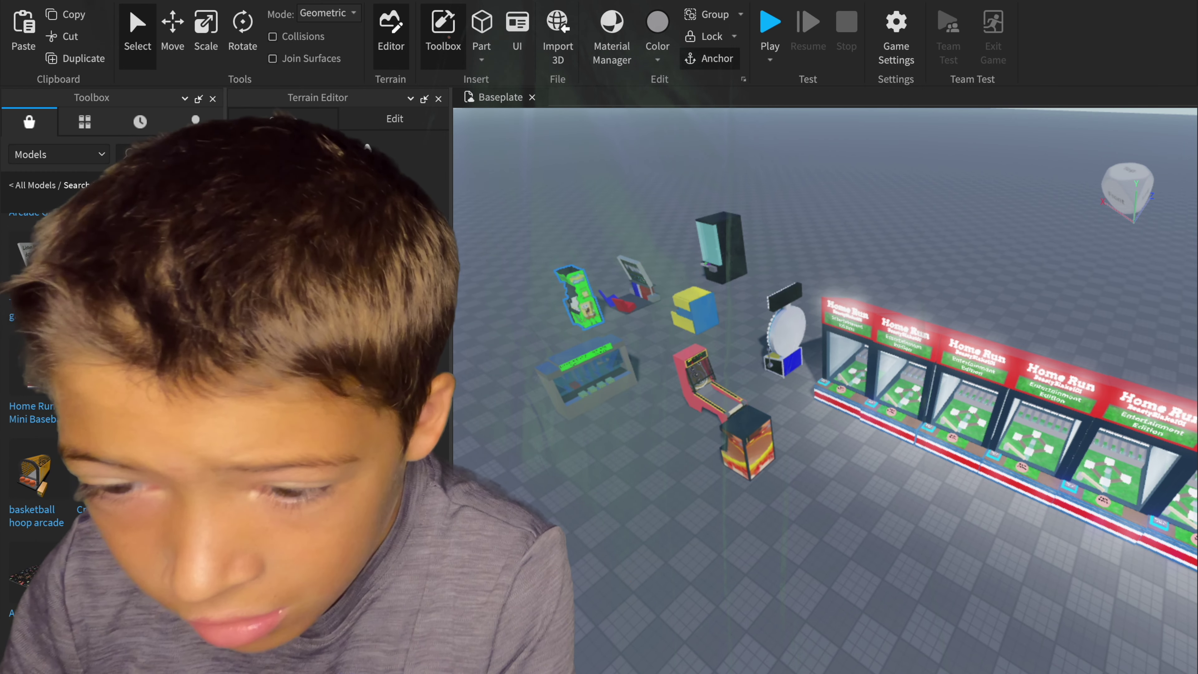
pyautogui.scroll(-5, 109, 378)
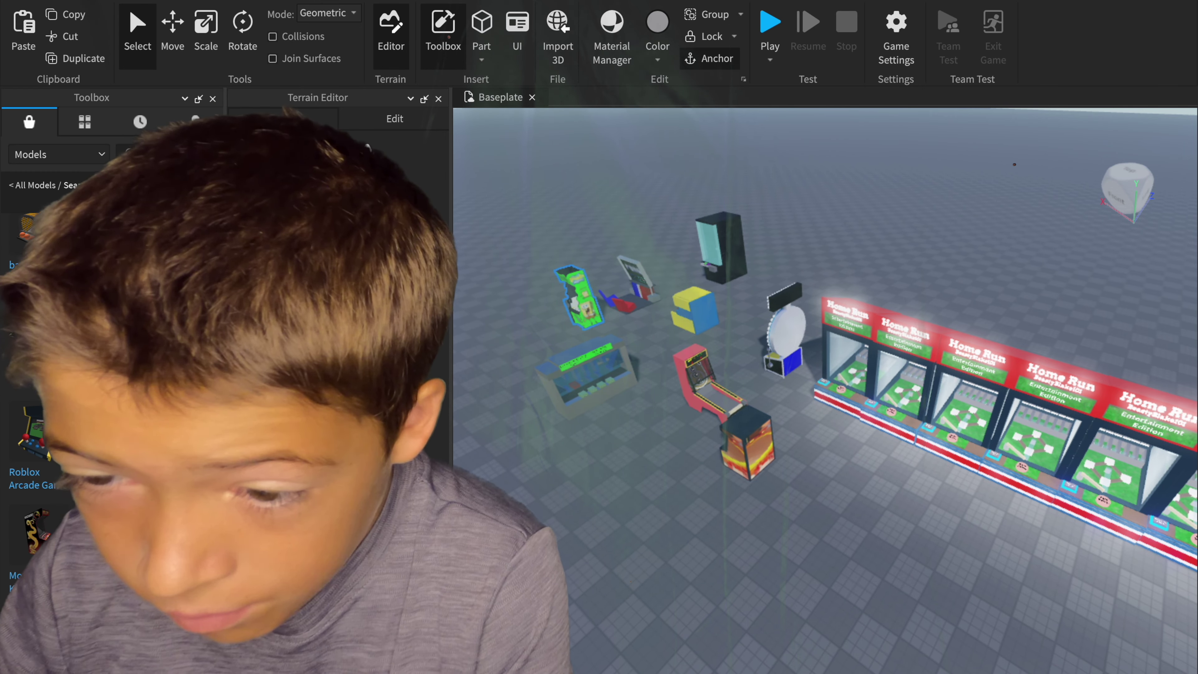
pyautogui.moveTo(36, 444); pyautogui.dragTo(523, 288)
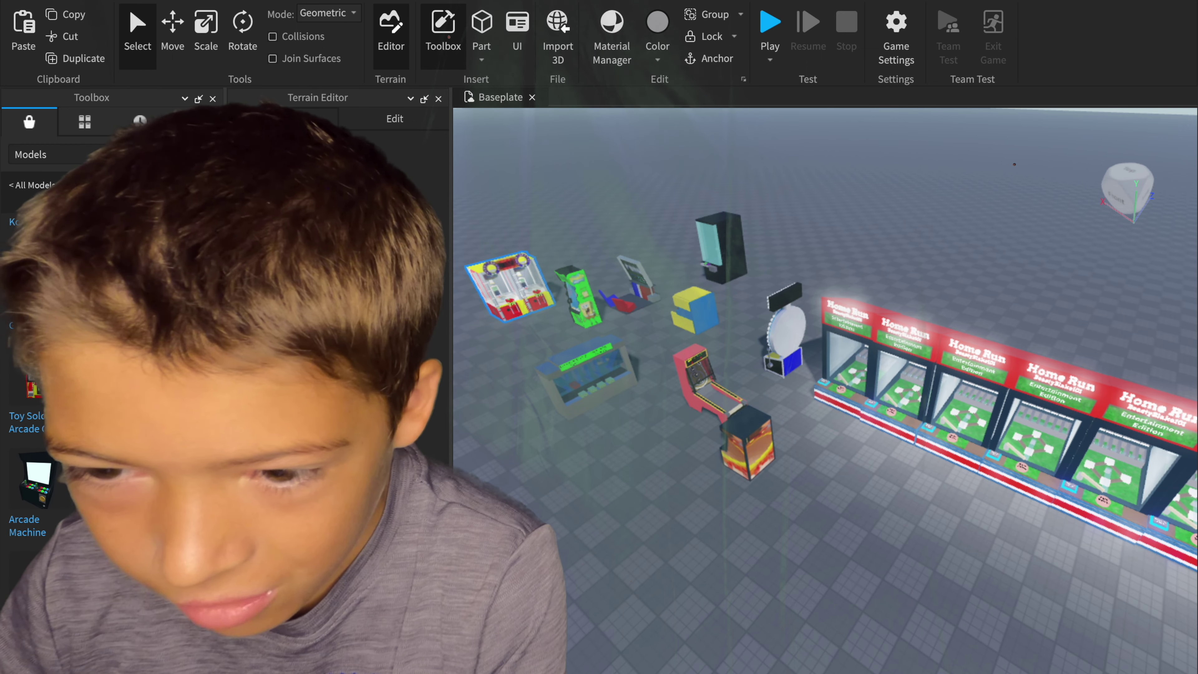
pyautogui.moveTo(36, 378); pyautogui.dragTo(519, 364)
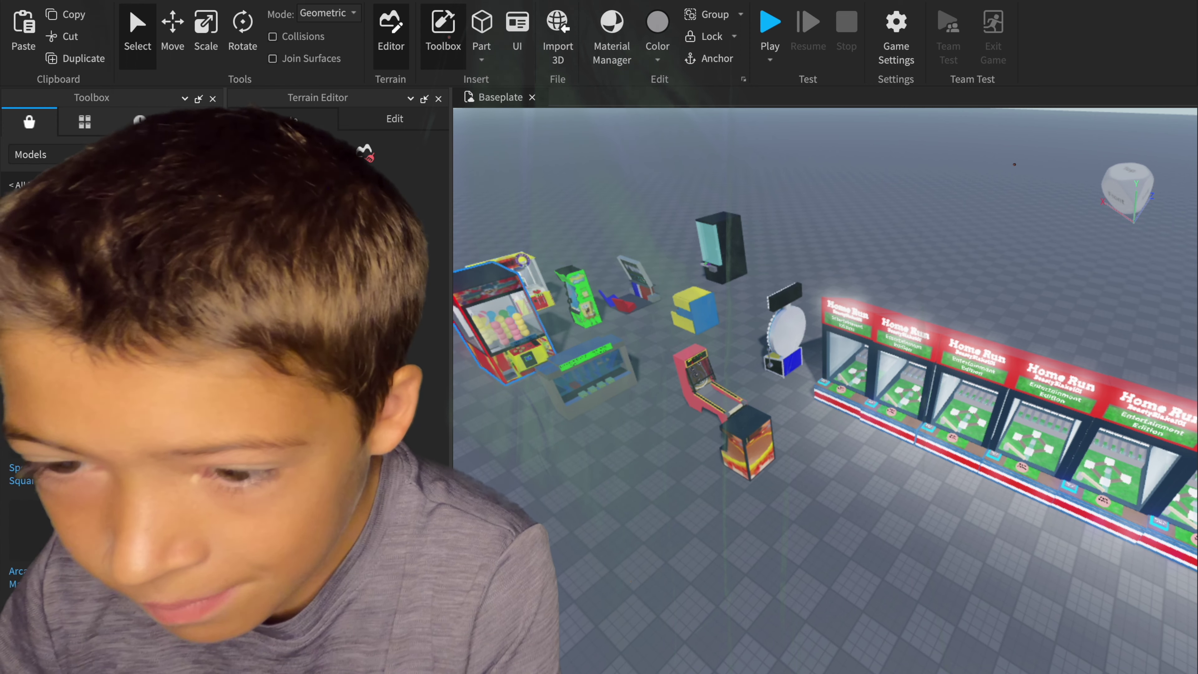
# Step: Add a small white cabinet, a large black cabinet, the SpongeBob SquarePants machine and a light-blue cabinet around the existing arcade machines
pyautogui.moveTo(106, 319); pyautogui.dragTo(776, 275)
pyautogui.moveTo(193, 332); pyautogui.dragTo(509, 429)
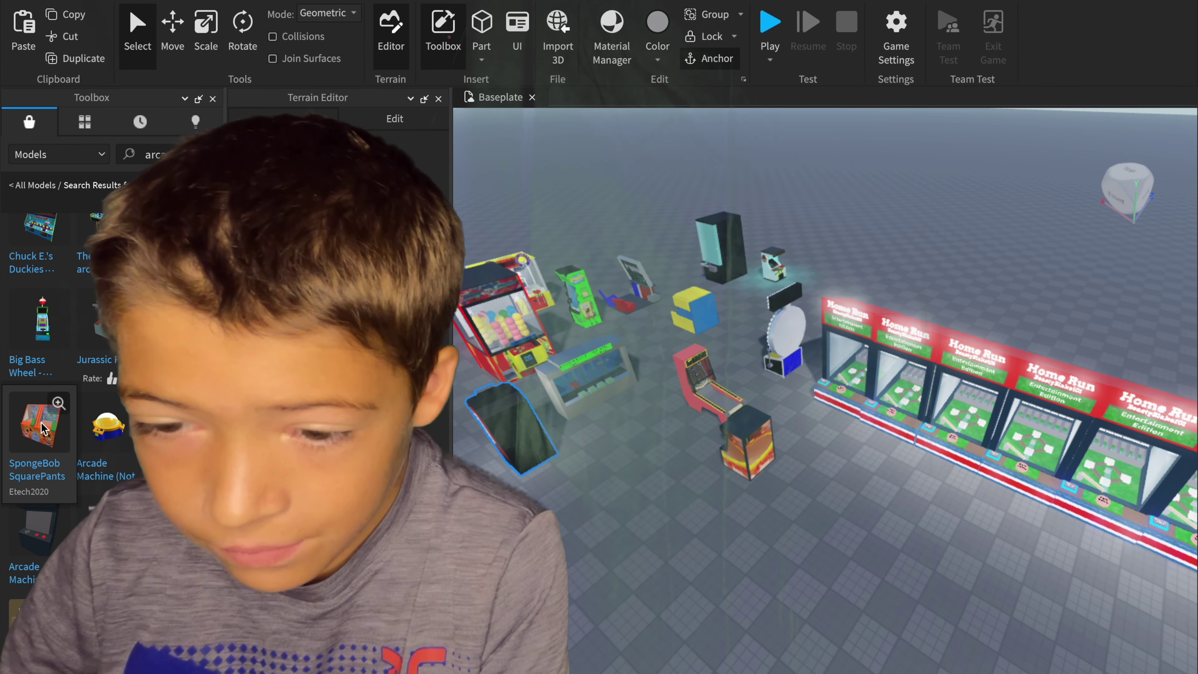
pyautogui.moveTo(40, 424); pyautogui.dragTo(641, 486)
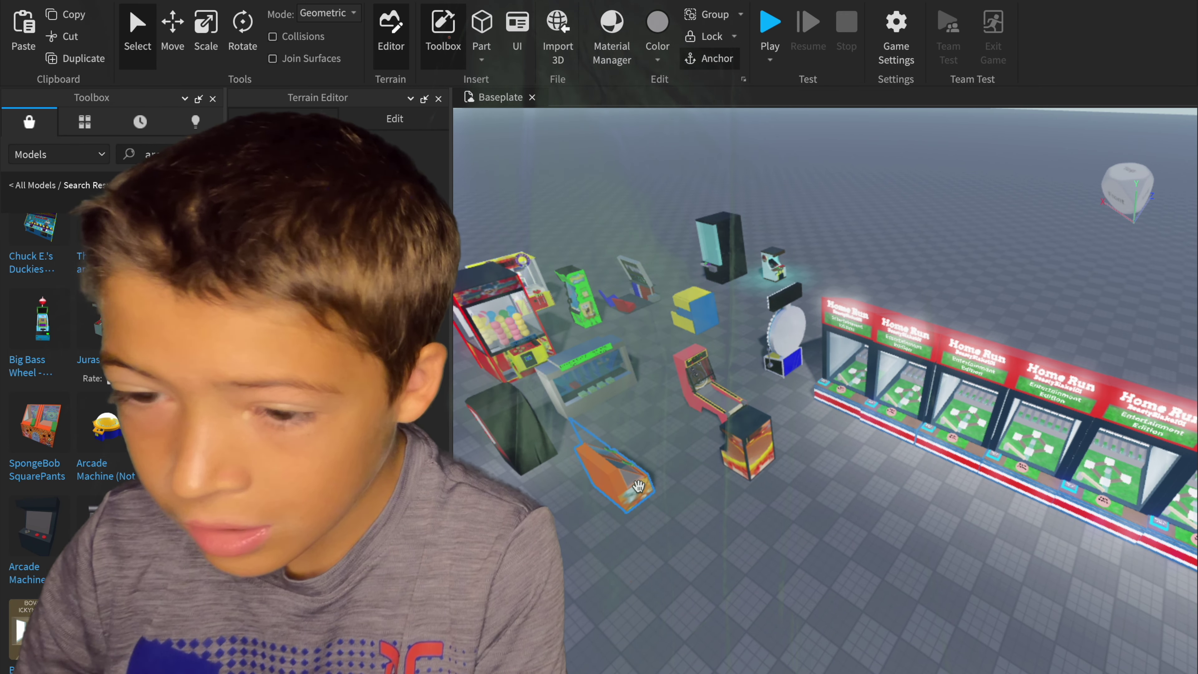
pyautogui.scroll(-5, 71, 378)
pyautogui.moveTo(39, 283); pyautogui.dragTo(607, 279)
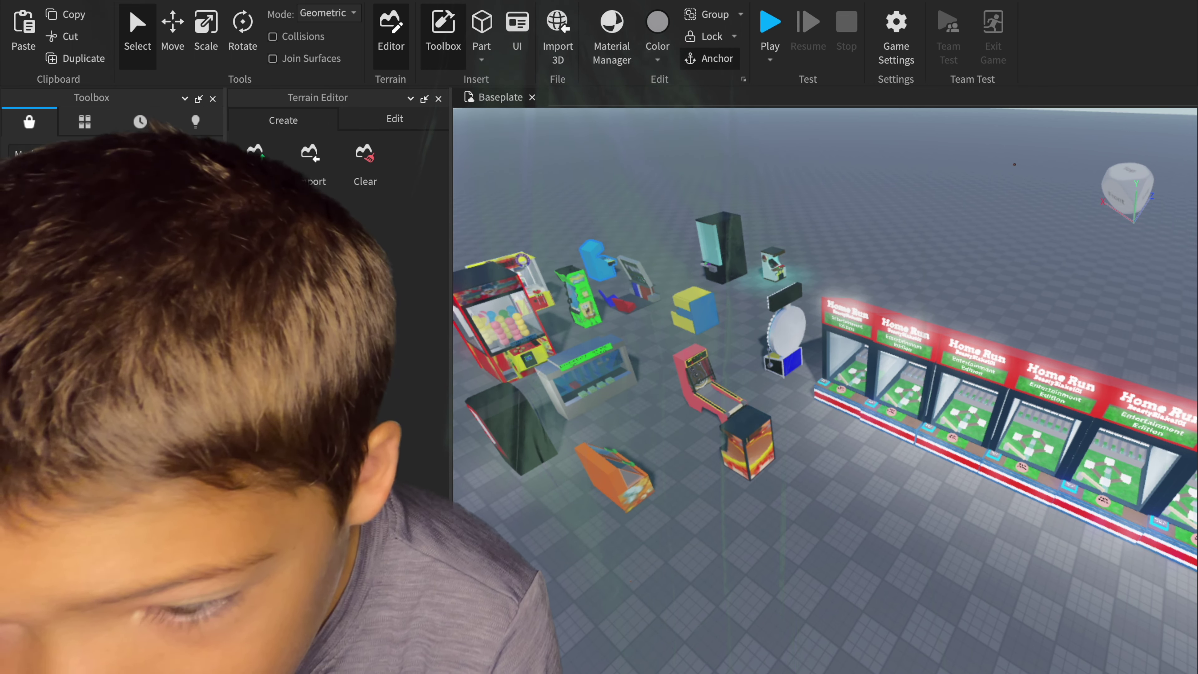
# Step: Add a blue cabinet, a small black cabinet, a red-and-black lane game, the NBA Jam machine and the 80s Arcade Cabinet row among the machines
pyautogui.moveTo(90, 467); pyautogui.dragTo(543, 518)
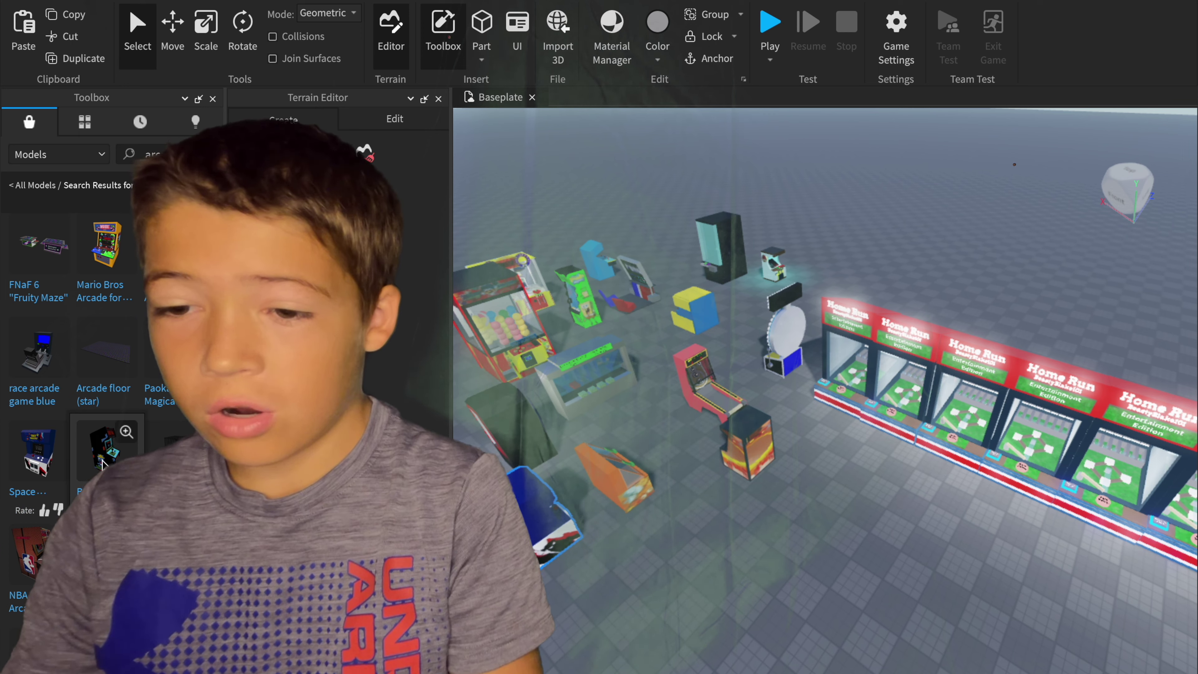
pyautogui.moveTo(107, 451); pyautogui.dragTo(694, 538)
pyautogui.moveTo(38, 552); pyautogui.dragTo(829, 533)
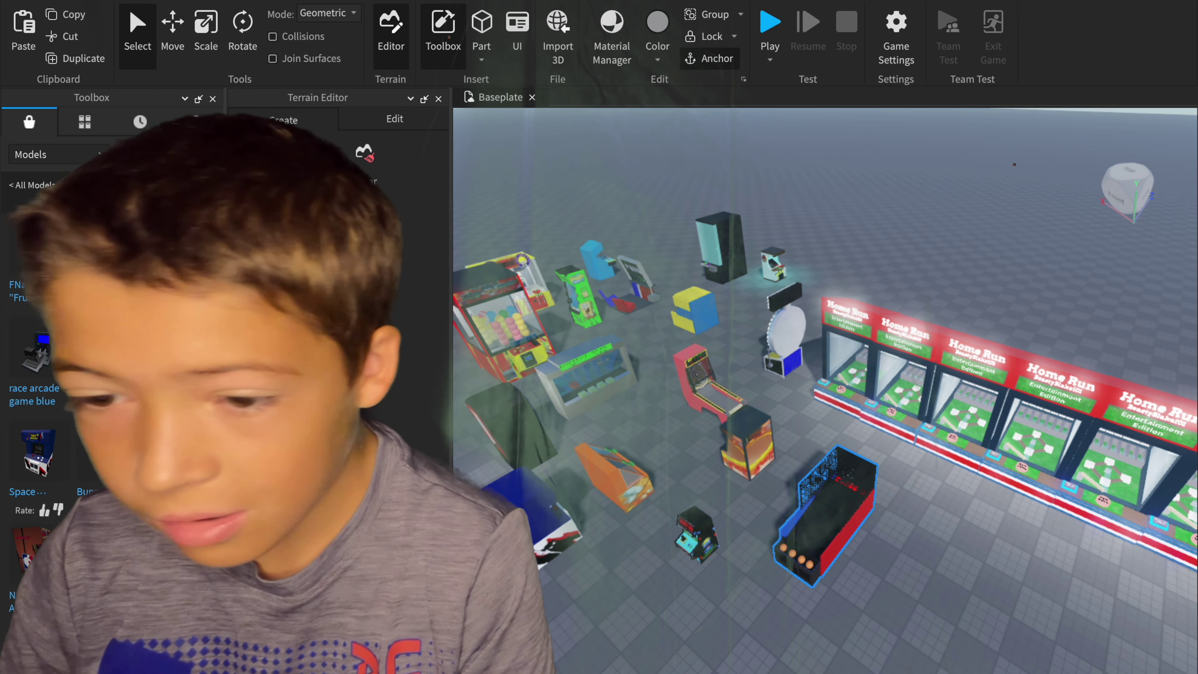
pyautogui.moveTo(55, 465); pyautogui.dragTo(611, 576)
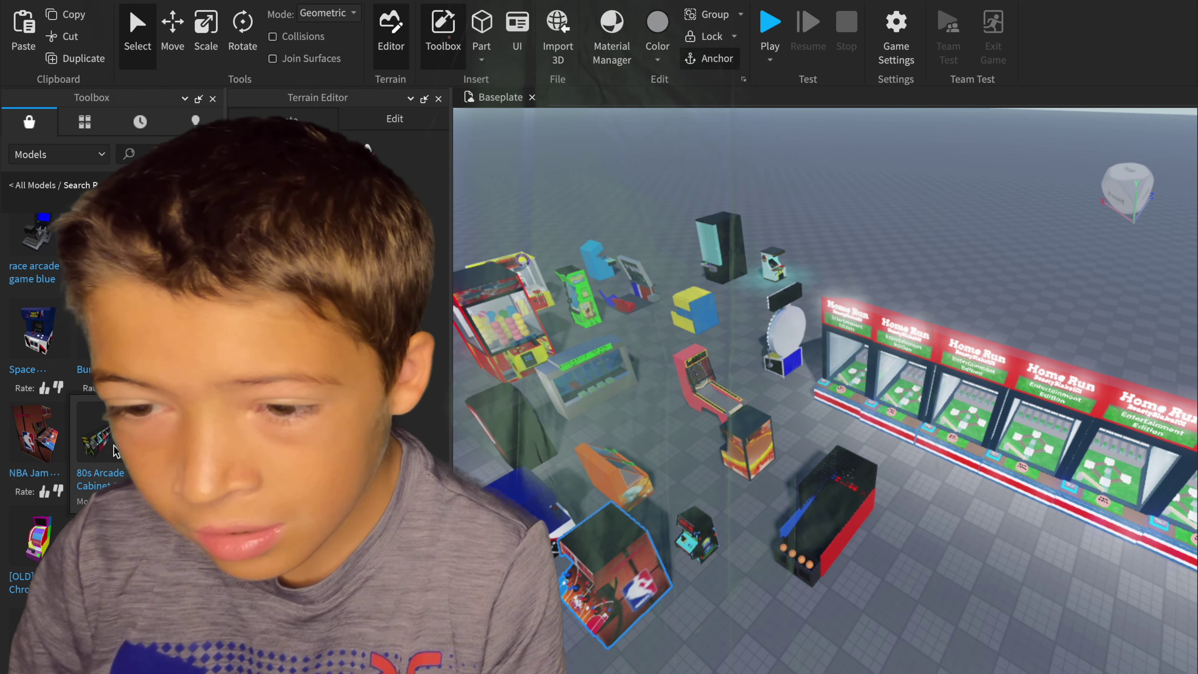
pyautogui.moveTo(108, 446); pyautogui.dragTo(835, 284)
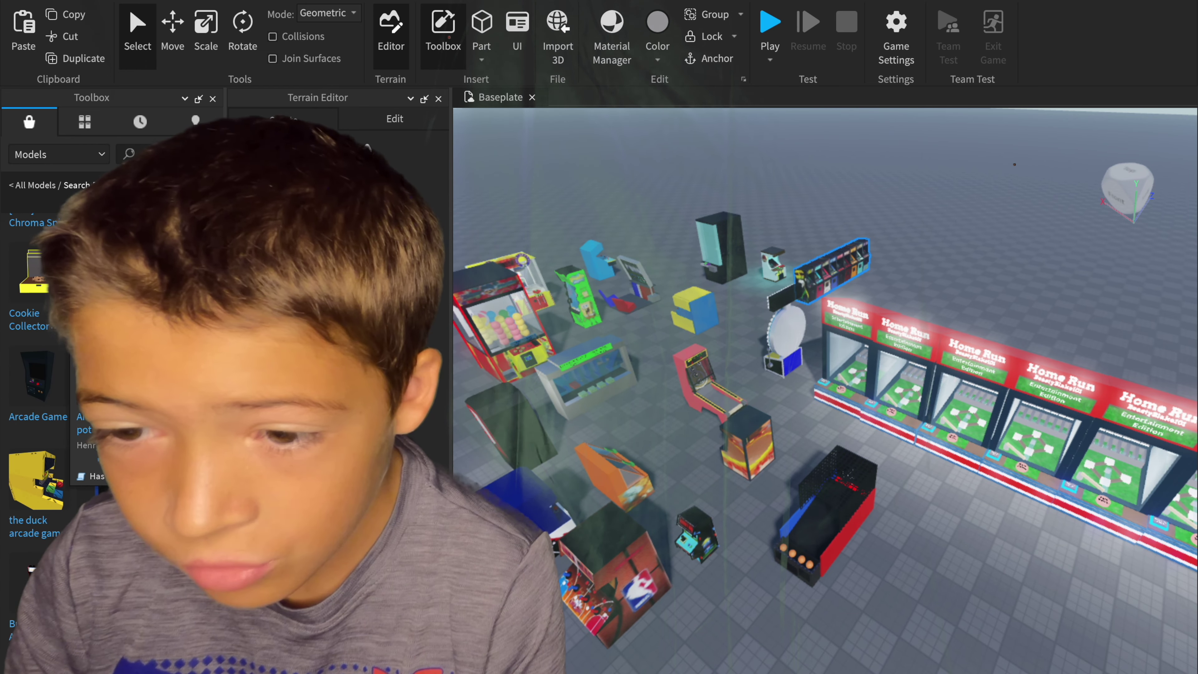
# Step: Fill the area before the Home Run row with a yellow spinner game, the Burger arcade, a white wheel machine, a white table-like model and a yellow cabinet
pyautogui.moveTo(108, 377); pyautogui.dragTo(954, 556)
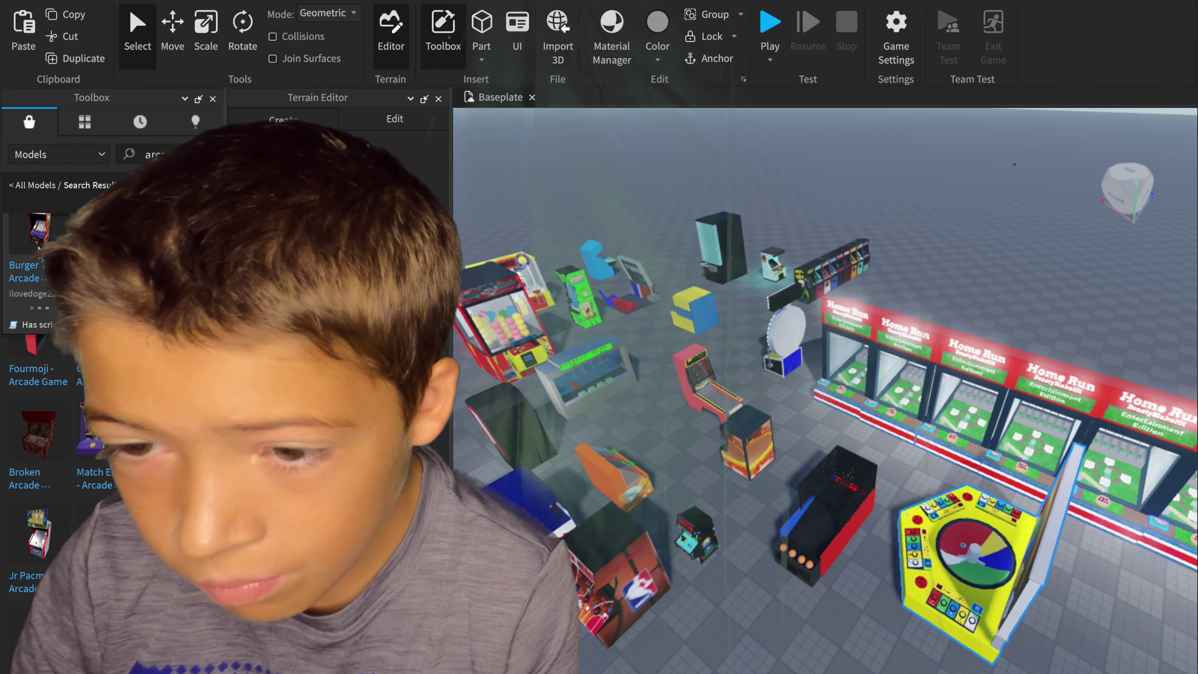
pyautogui.moveTo(35, 243); pyautogui.dragTo(802, 439)
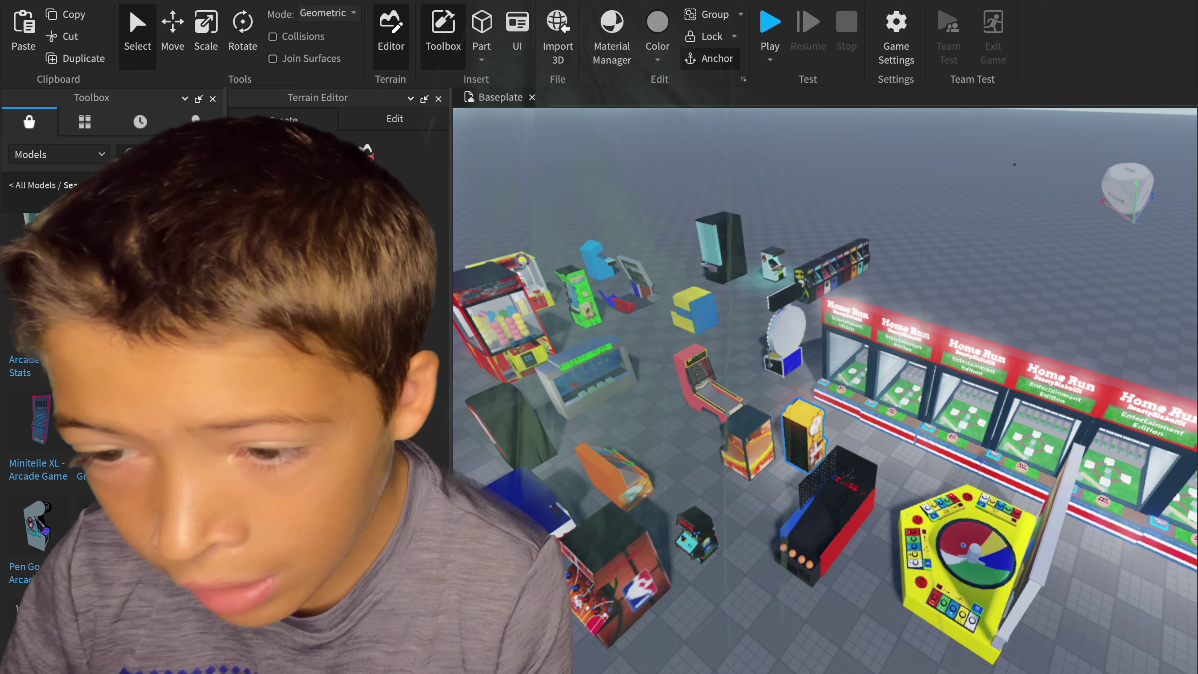
pyautogui.moveTo(106, 418); pyautogui.dragTo(654, 438)
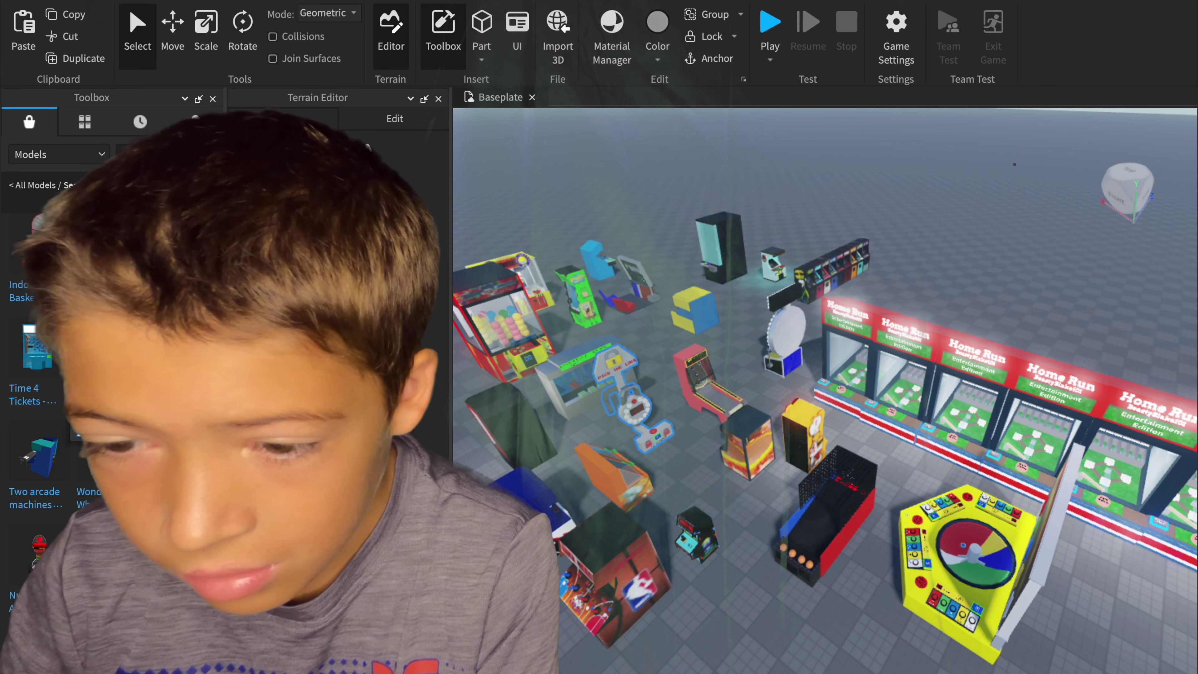
pyautogui.moveTo(94, 331); pyautogui.dragTo(904, 483)
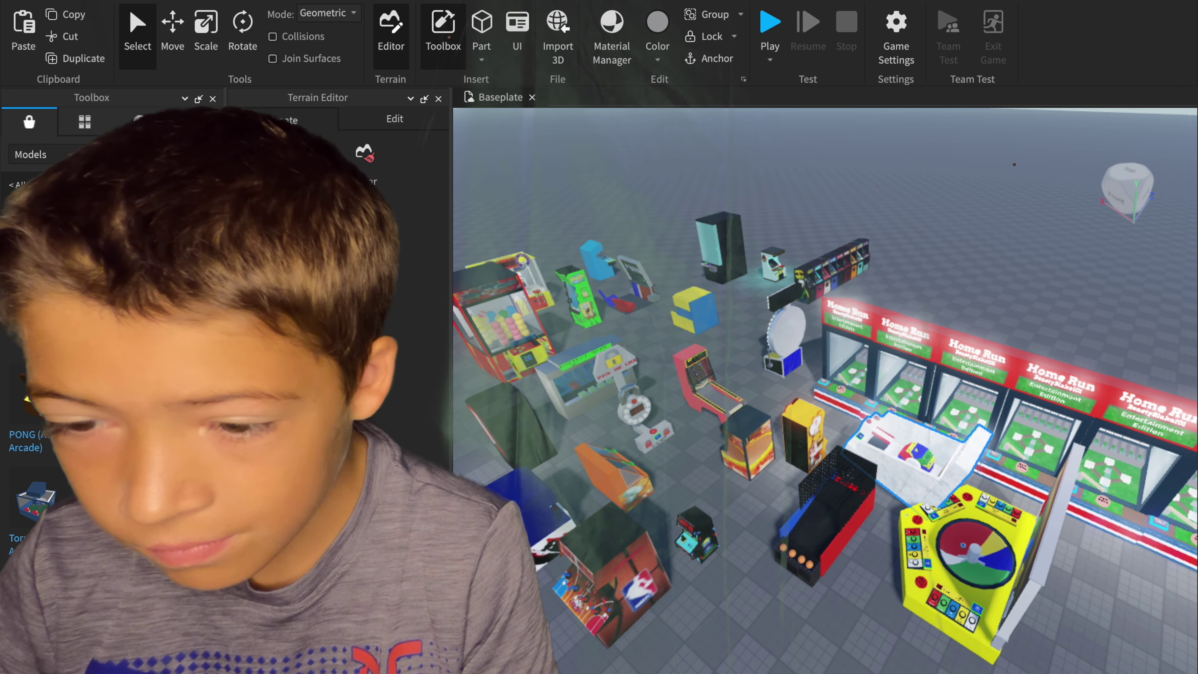
pyautogui.moveTo(37, 397); pyautogui.dragTo(817, 626)
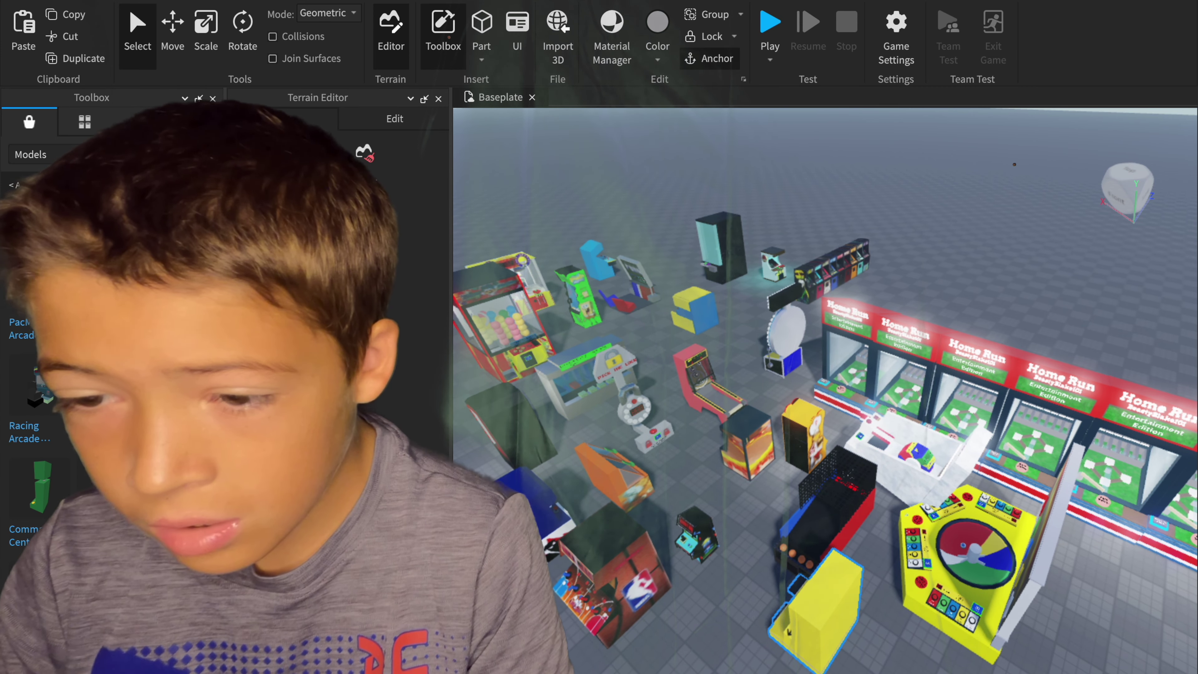
# Step: Add the large grey machine beside the tall black cabinet and the Friday Night Funkin' machine in the middle of the group
pyautogui.moveTo(108, 397); pyautogui.dragTo(559, 245)
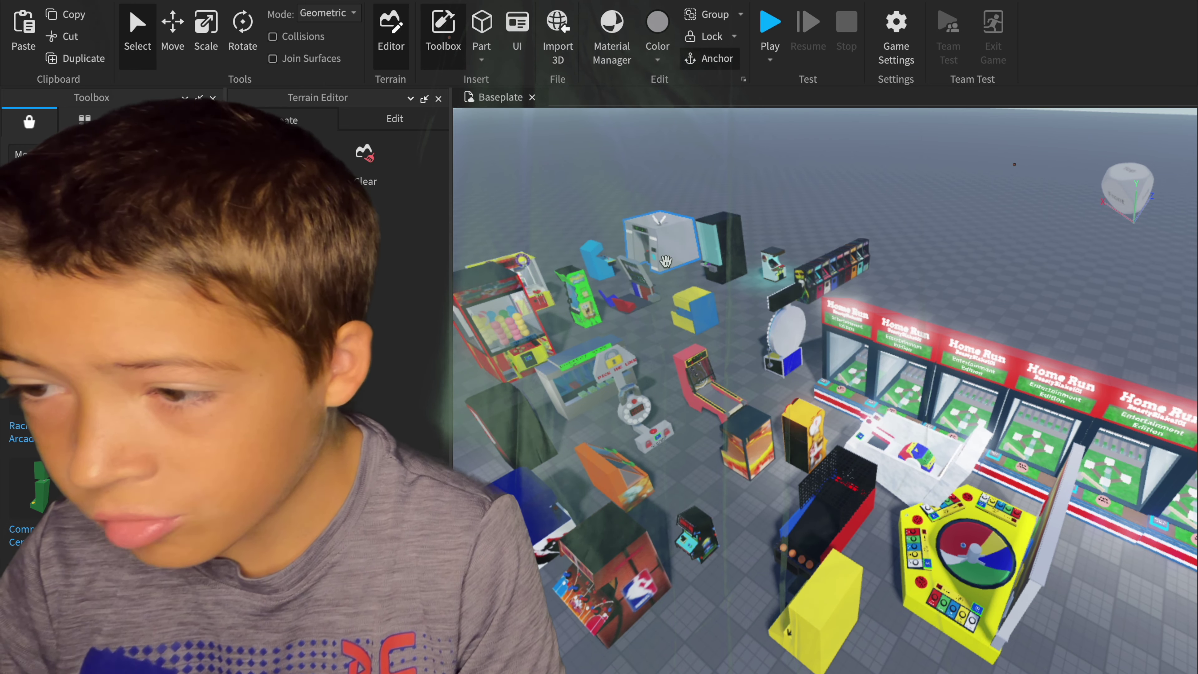
pyautogui.scroll(-1, 112, 415)
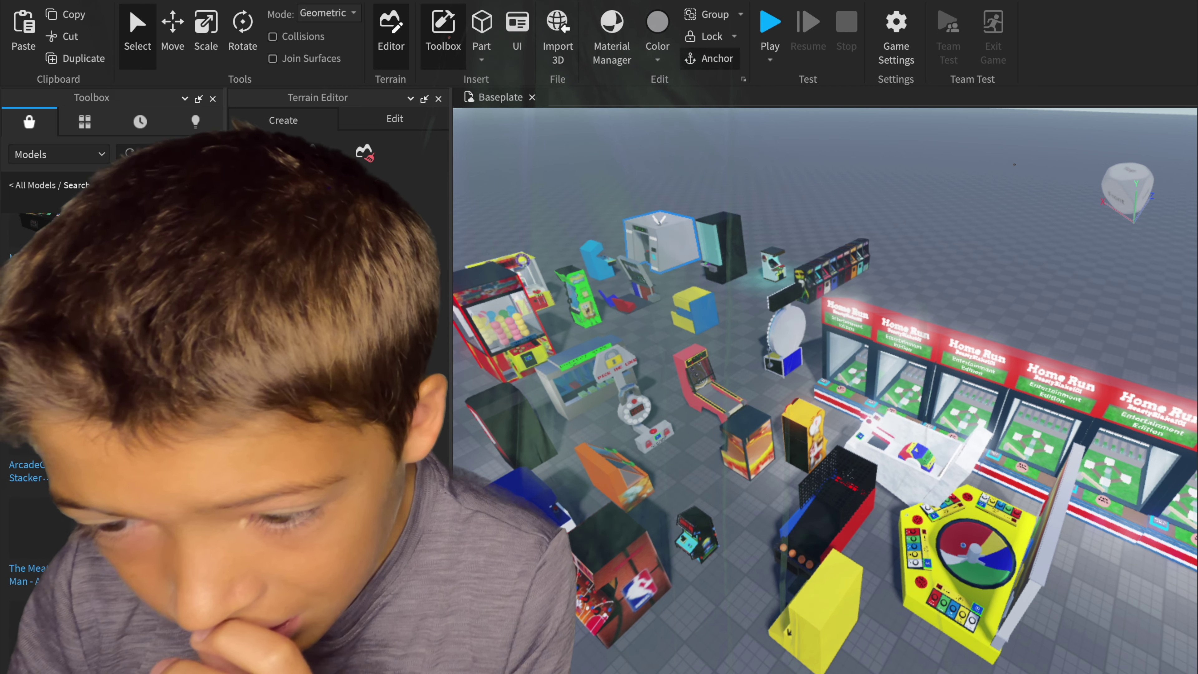
pyautogui.scroll(-3, 56, 378)
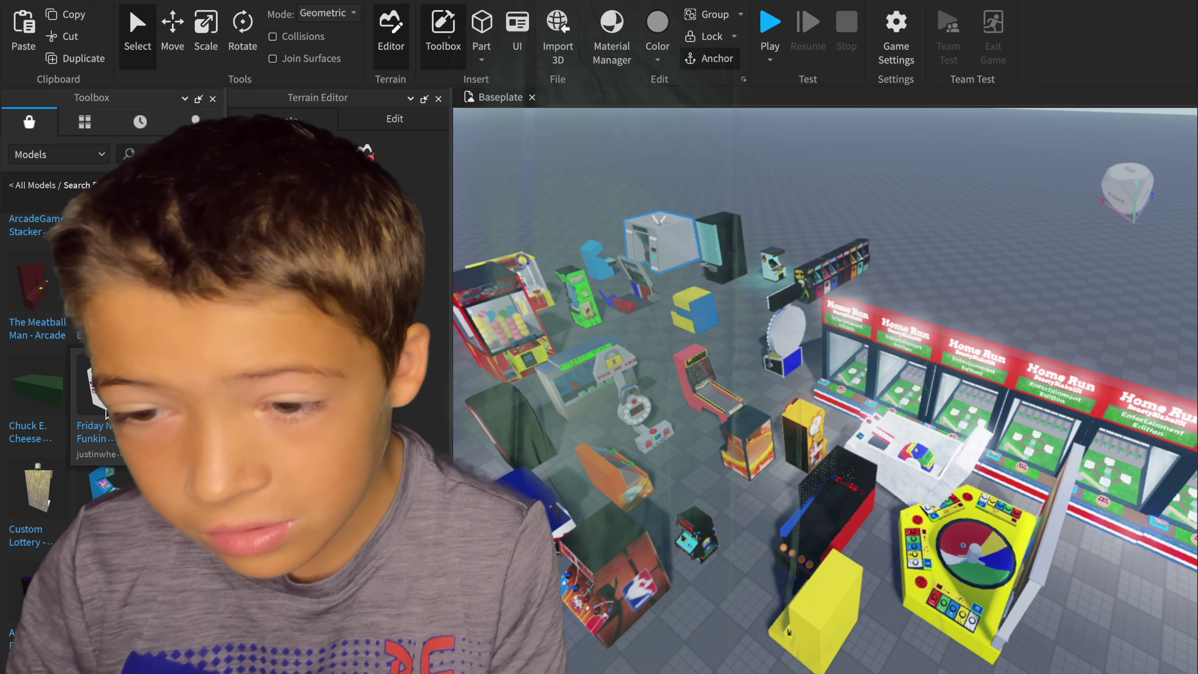
pyautogui.scroll(-6, 57, 397)
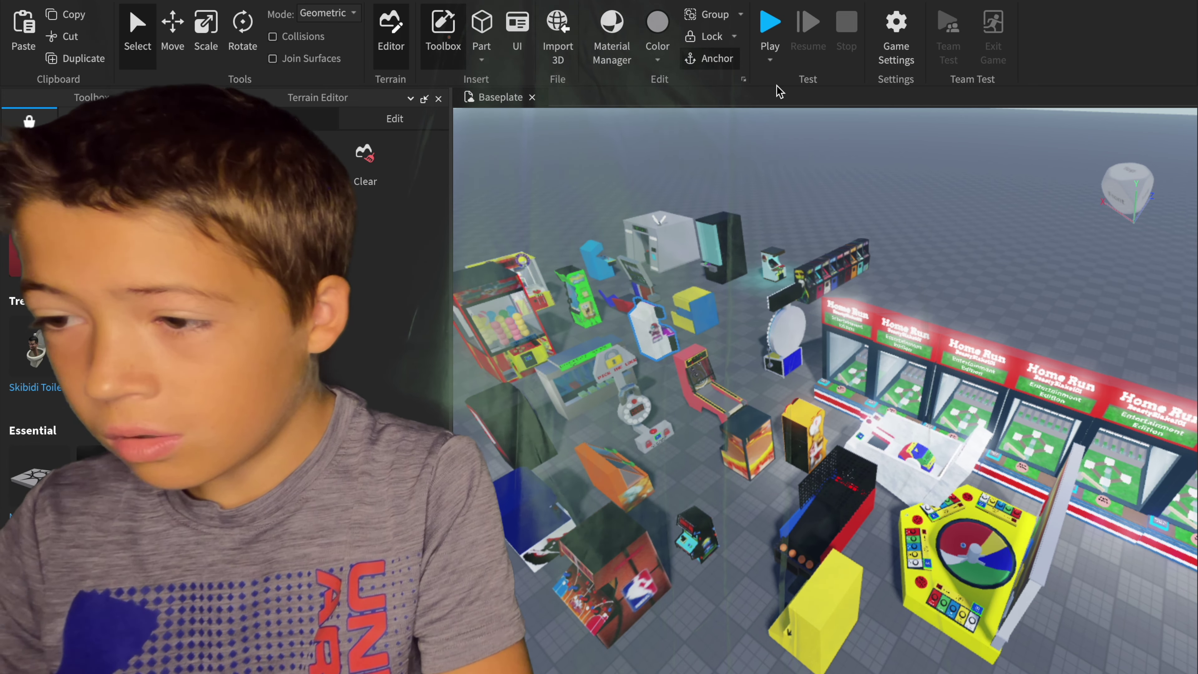
# Step: Search the model library for "claw machine" and line up pink, light-blue, yellow and purple claw machines along the edge of the group
pyautogui.click(886, 187)
pyautogui.scroll(-5, 886, 187)
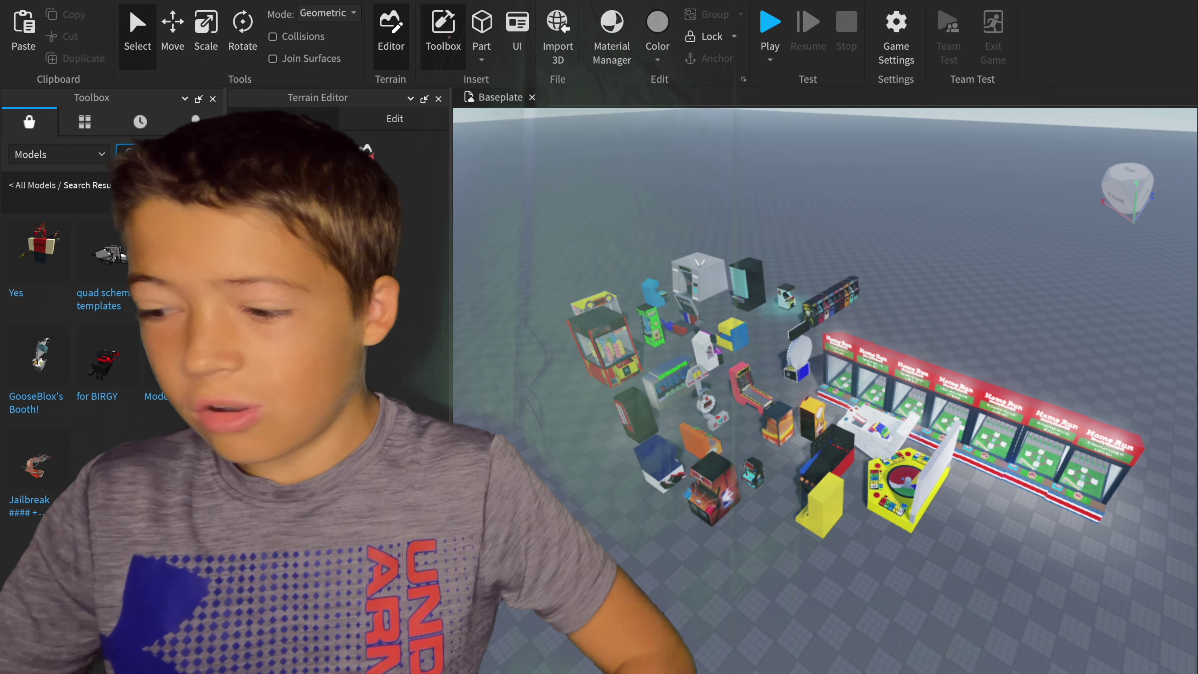
pyautogui.press('Return')
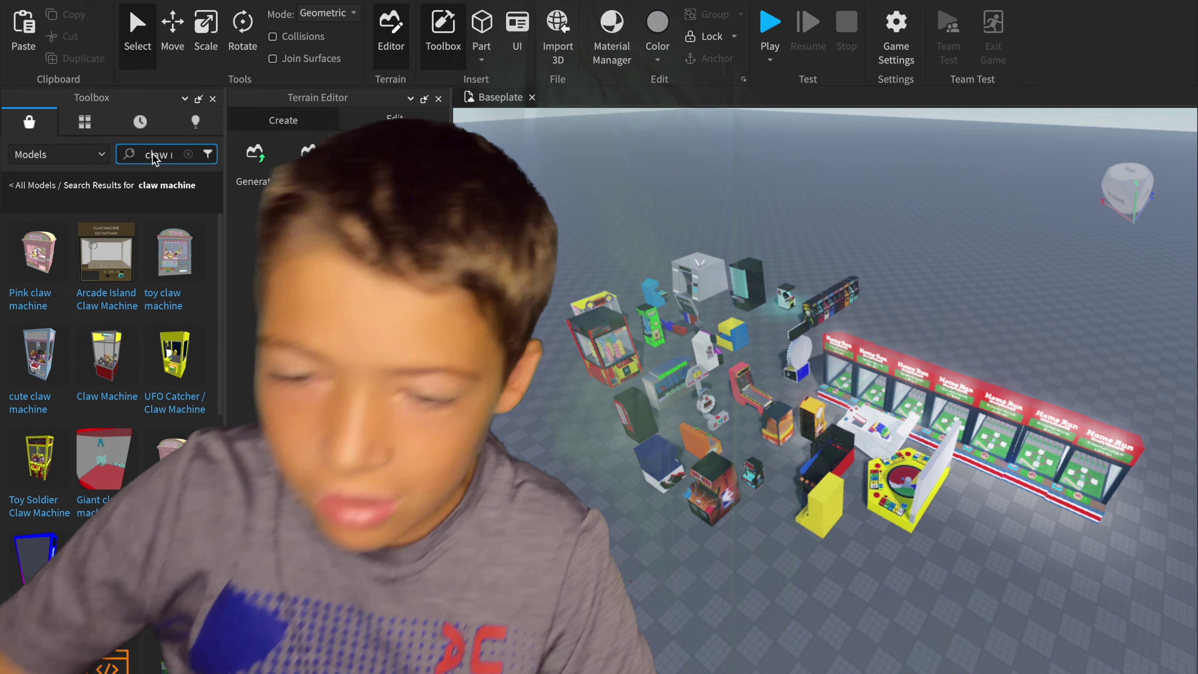
pyautogui.moveTo(189, 247); pyautogui.dragTo(533, 374)
pyautogui.moveTo(188, 436); pyautogui.dragTo(559, 422)
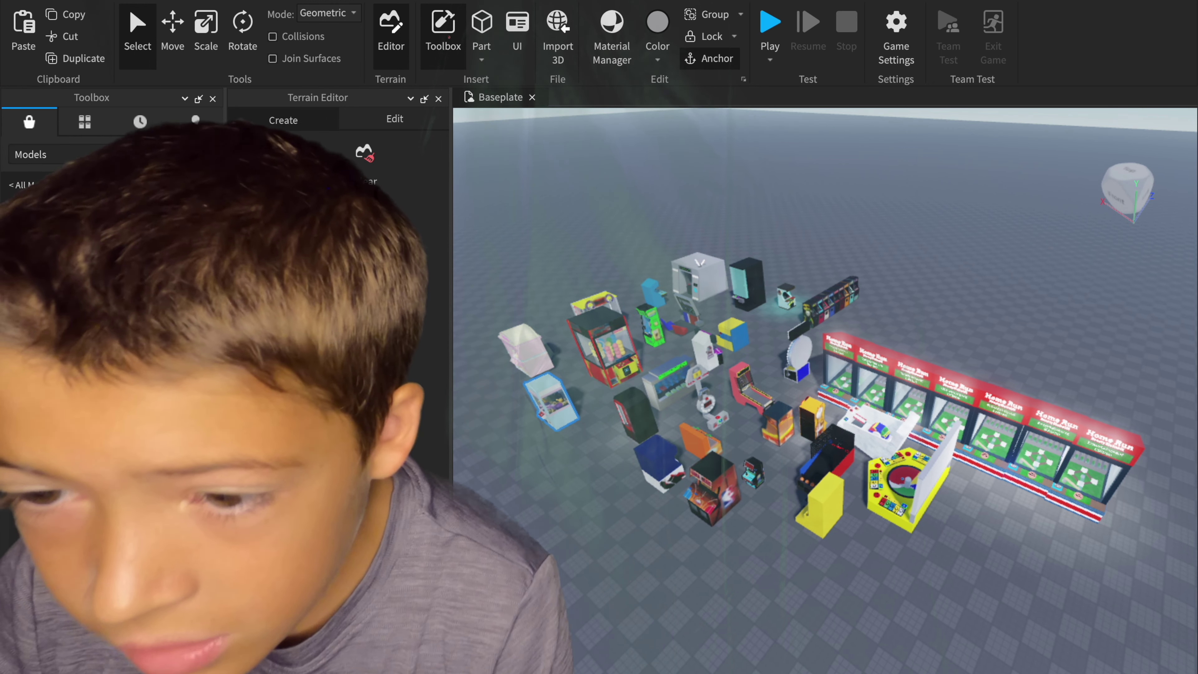
pyautogui.moveTo(453, 448); pyautogui.dragTo(575, 484)
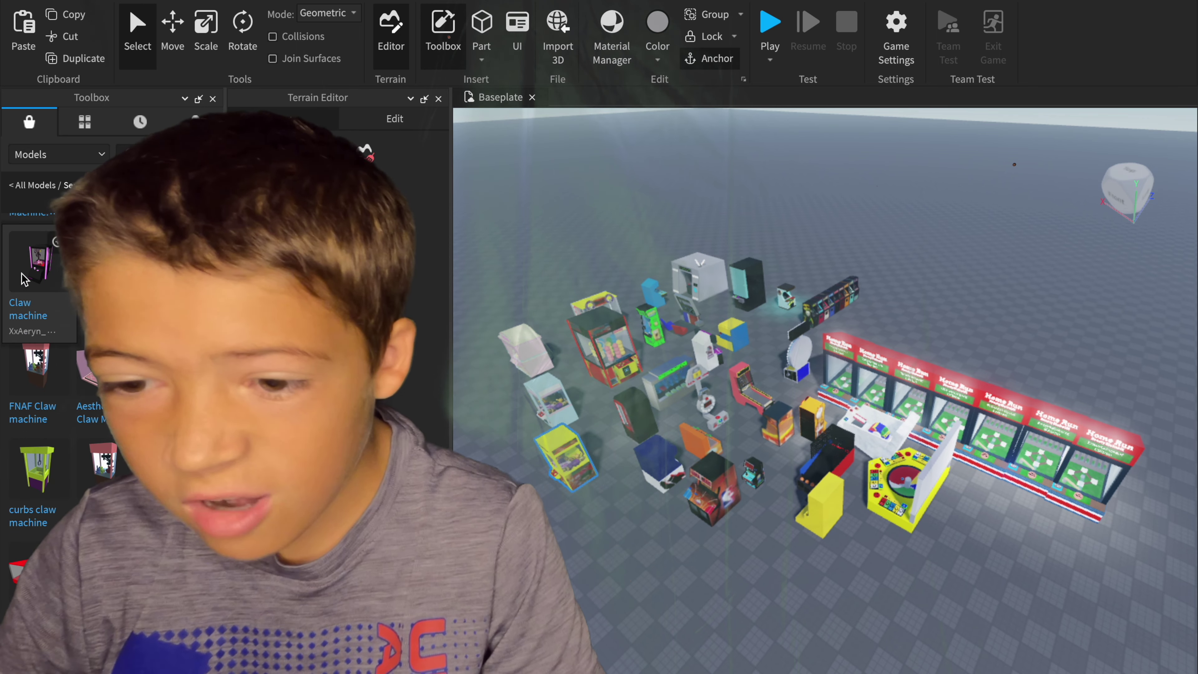
pyautogui.moveTo(24, 278); pyautogui.dragTo(568, 543)
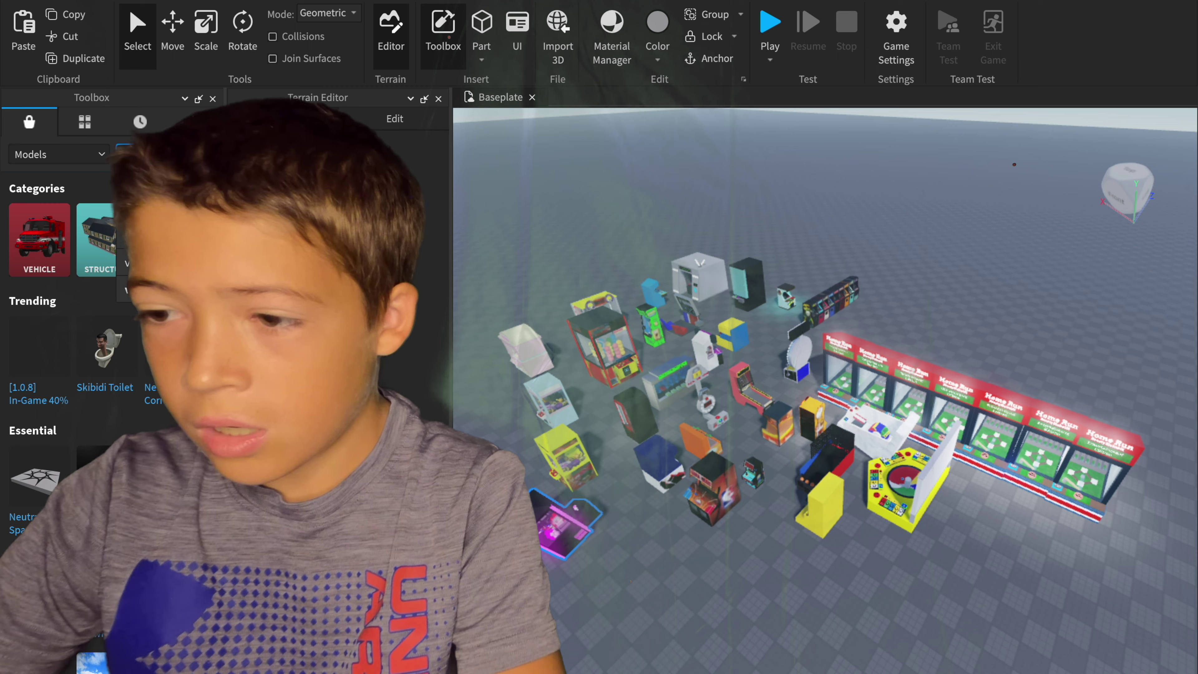
# Step: Search for "vending machine" and place a black Bloxy Cola vending machine beside the purple claw machine
pyautogui.press('Return')
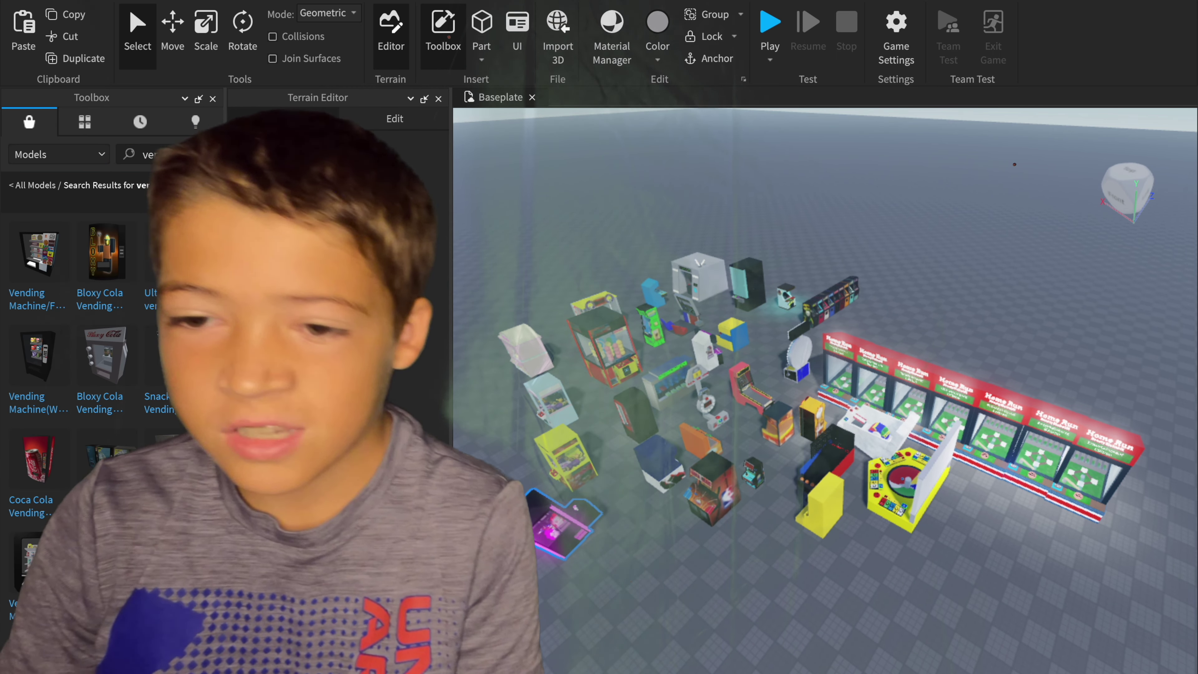
pyautogui.moveTo(107, 275); pyautogui.dragTo(654, 576)
pyautogui.click(568, 290)
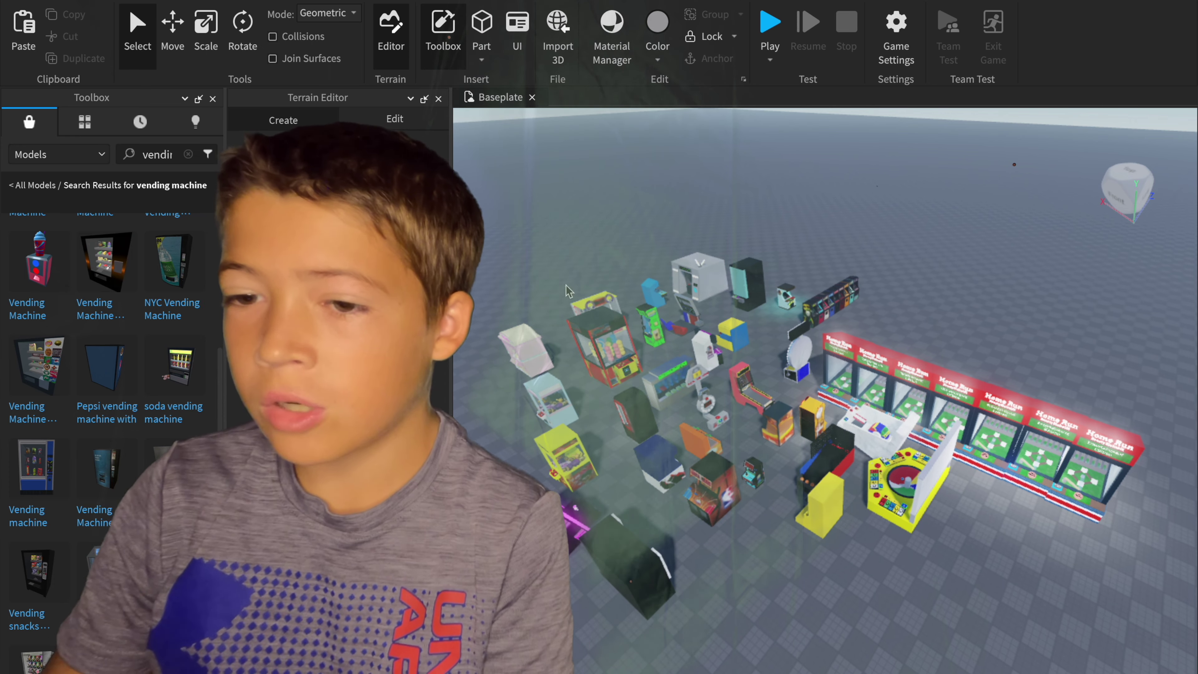
# Step: Look through more vending machine models and survey the arcade area and its surroundings
pyautogui.click(187, 155)
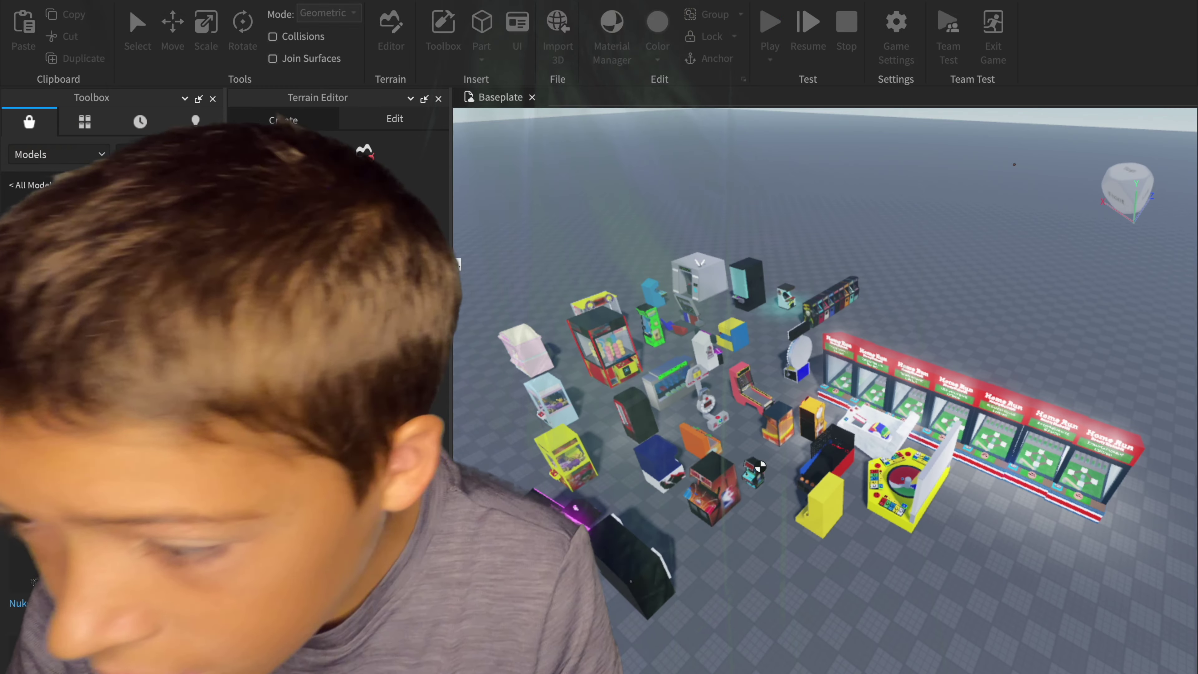
pyautogui.moveTo(760, 523); pyautogui.dragTo(111, 416)
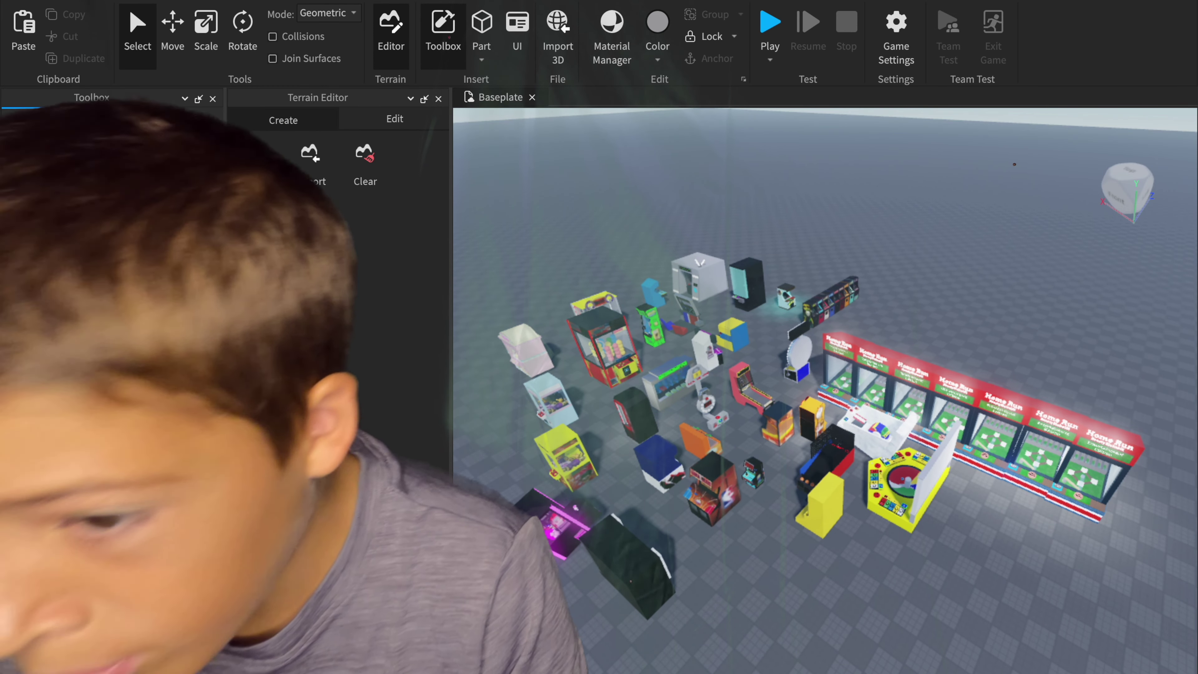
pyautogui.scroll(-5, 112, 415)
pyautogui.scroll(-5, 47, 377)
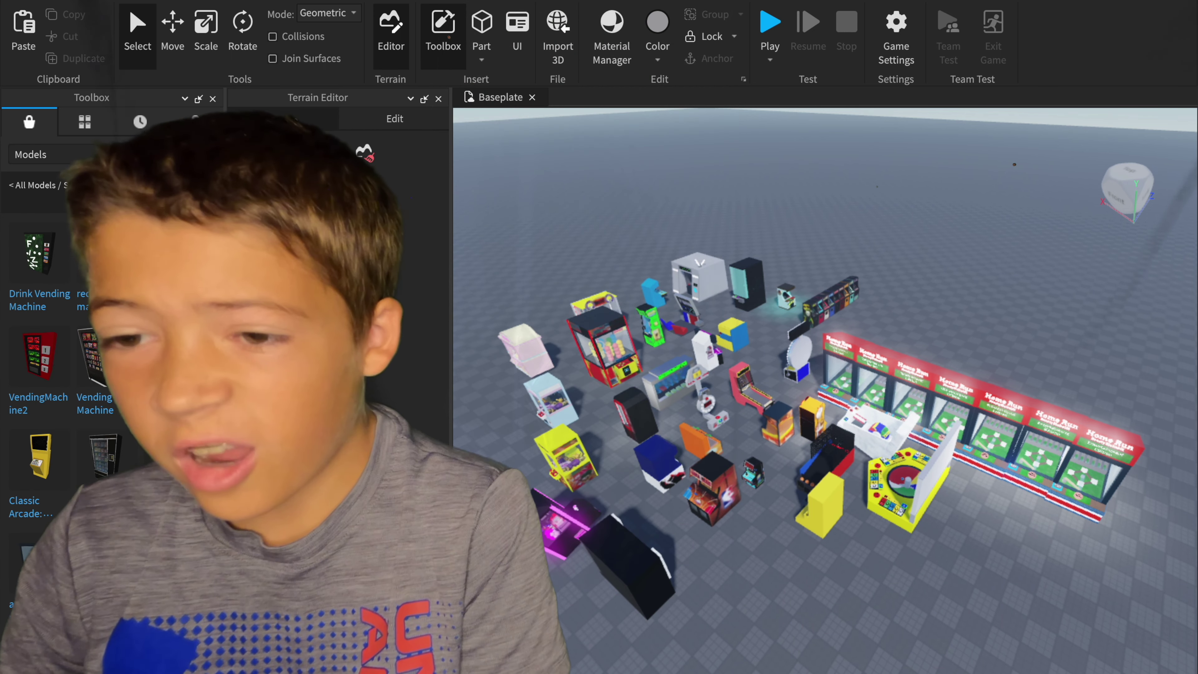
pyautogui.scroll(-3, 48, 378)
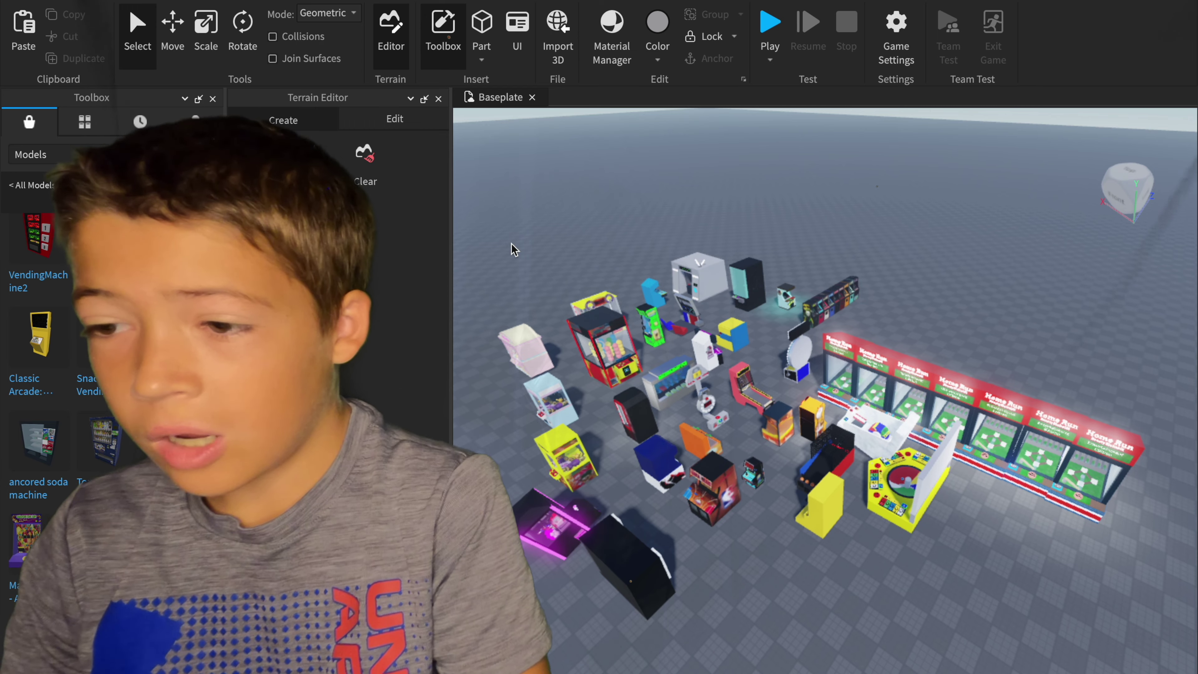
pyautogui.scroll(-3, 513, 249)
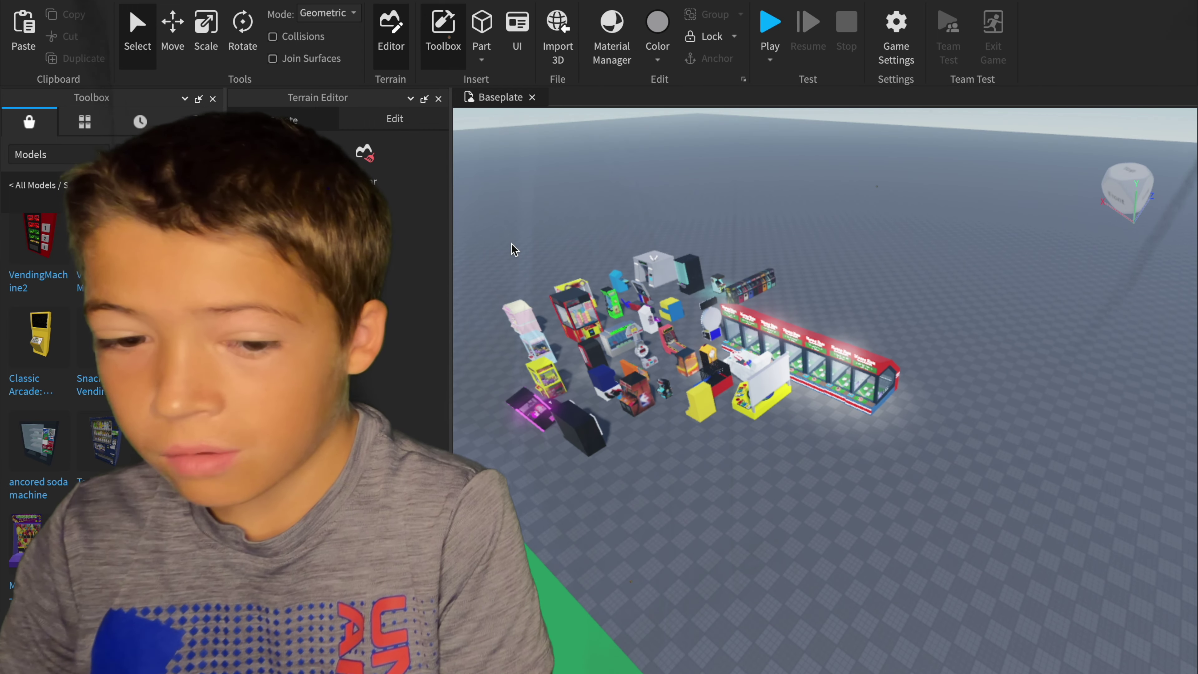
pyautogui.scroll(3, 514, 249)
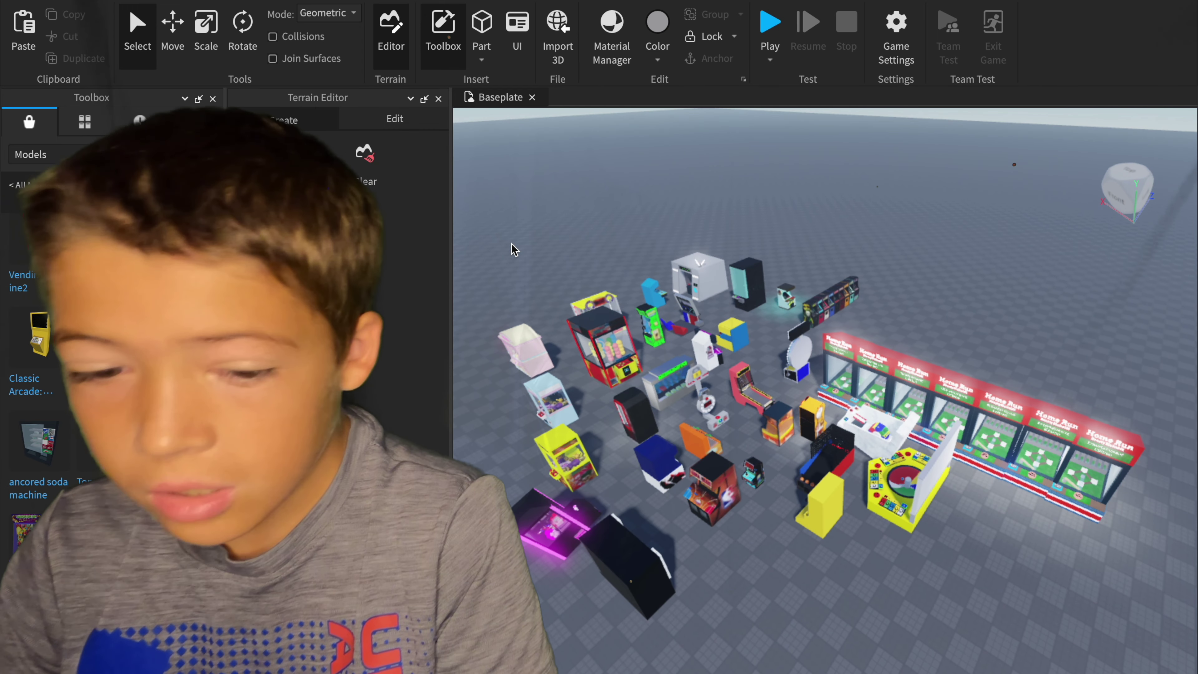
pyautogui.moveTo(760, 215); pyautogui.dragTo(791, 217)
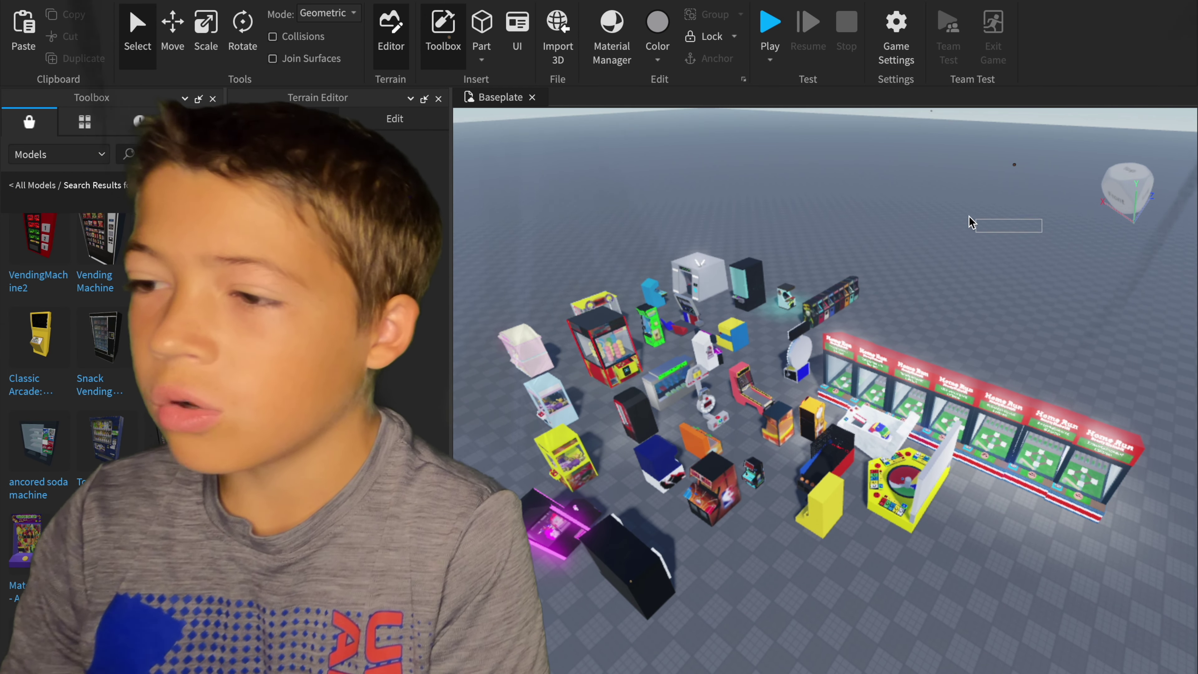
pyautogui.press('d')
pyautogui.press('s')
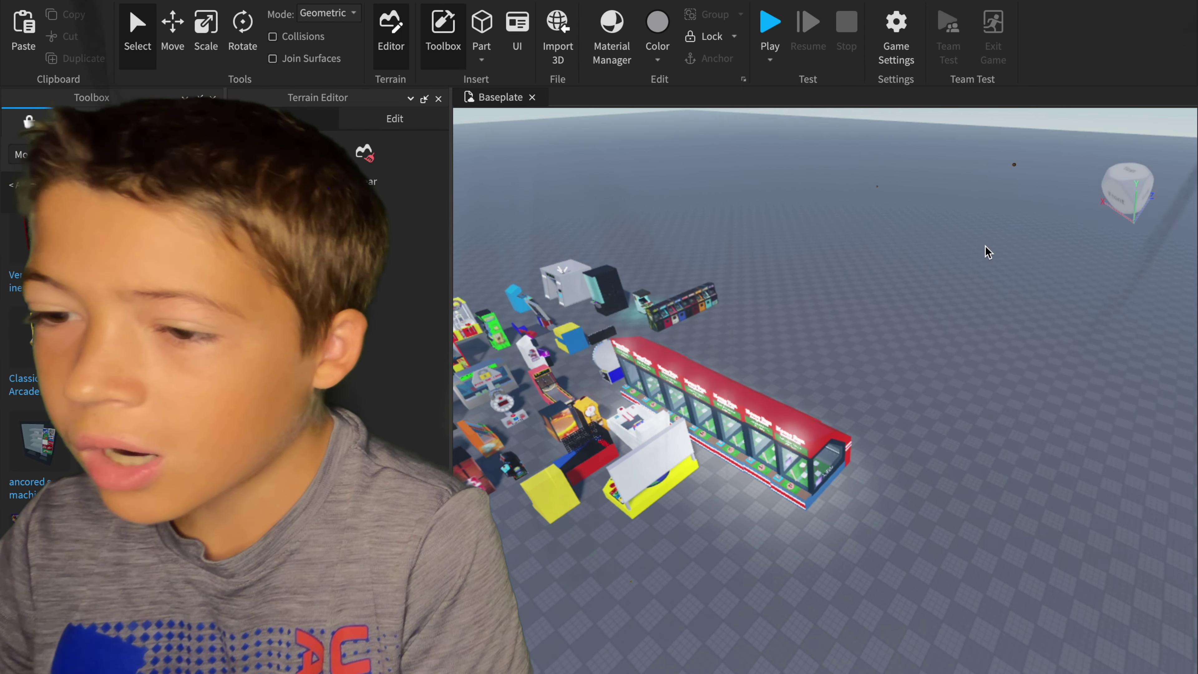
pyautogui.press('a')
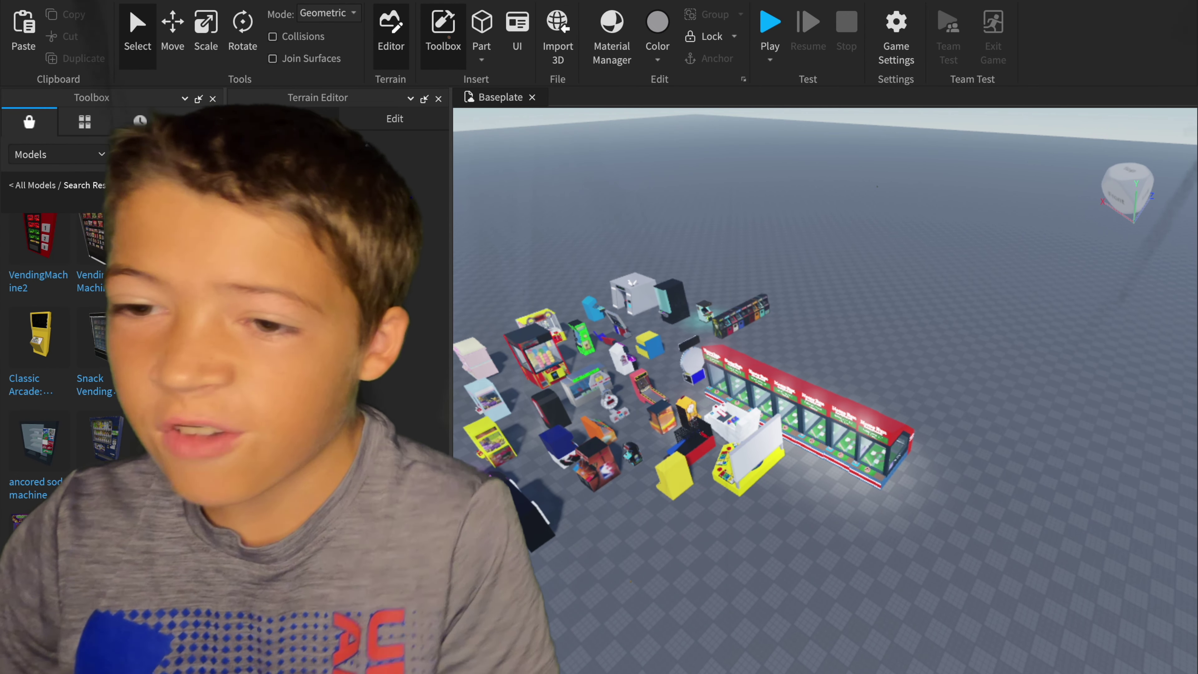
# Step: Search the model library for "walls" and delete the green field next to the arcade machines
pyautogui.click(31, 184)
pyautogui.press('Return')
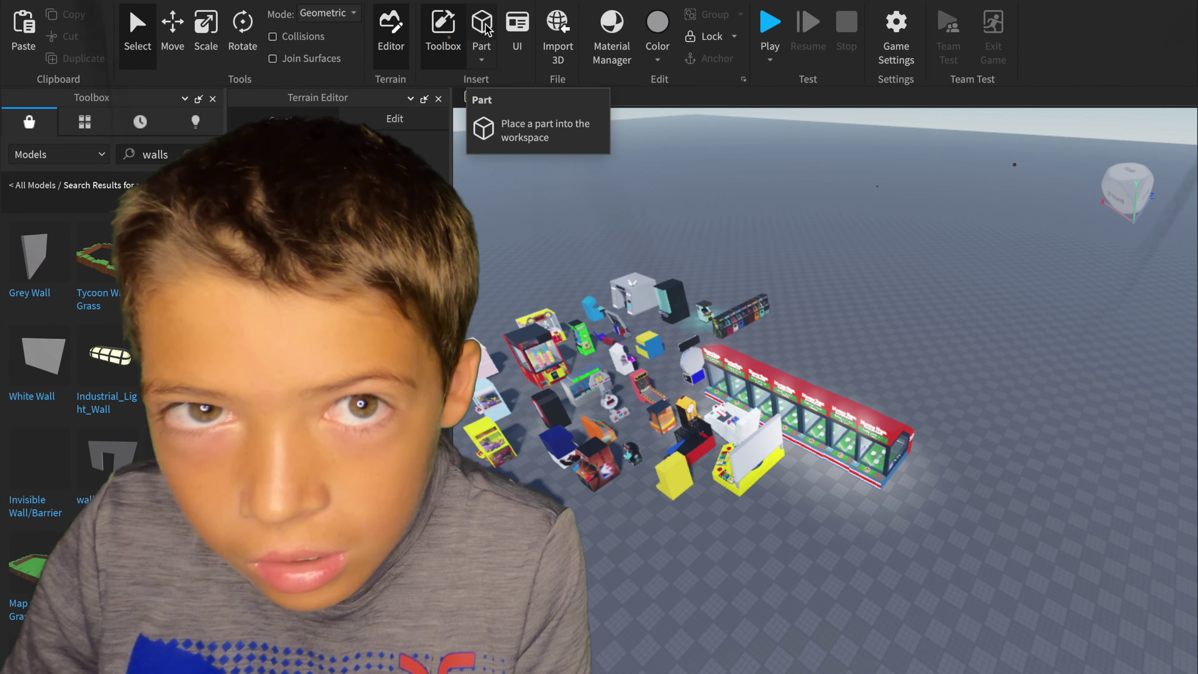
pyautogui.press('d')
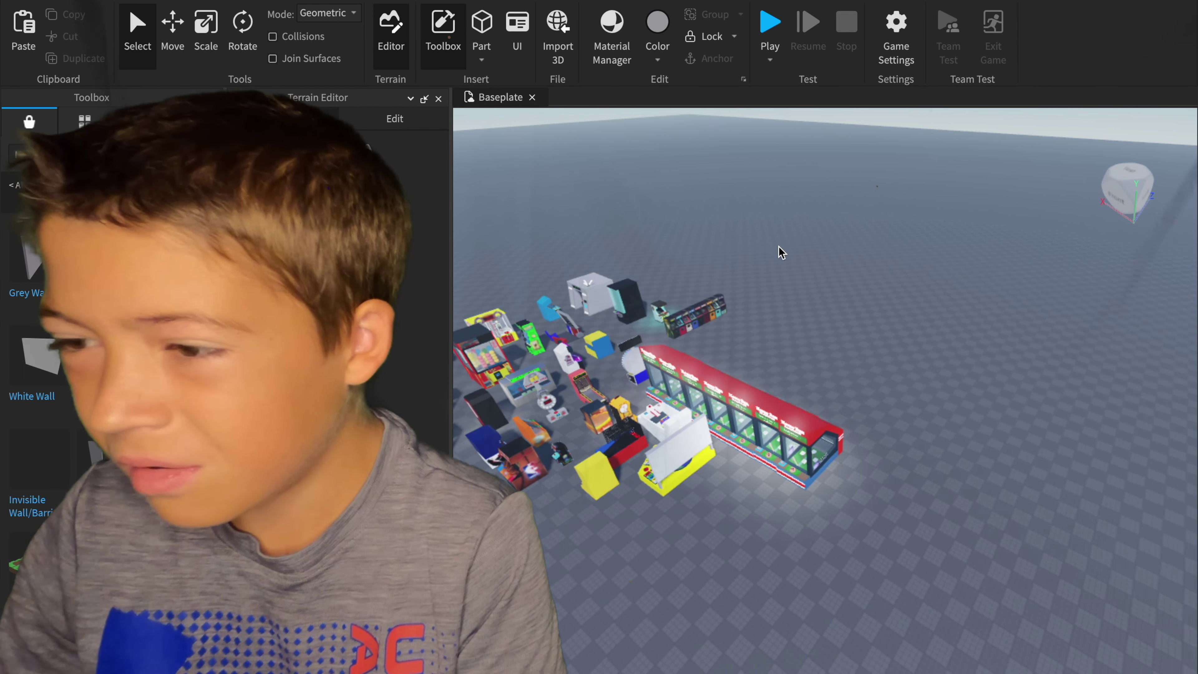
pyautogui.press('s')
pyautogui.press('a')
pyautogui.press('s')
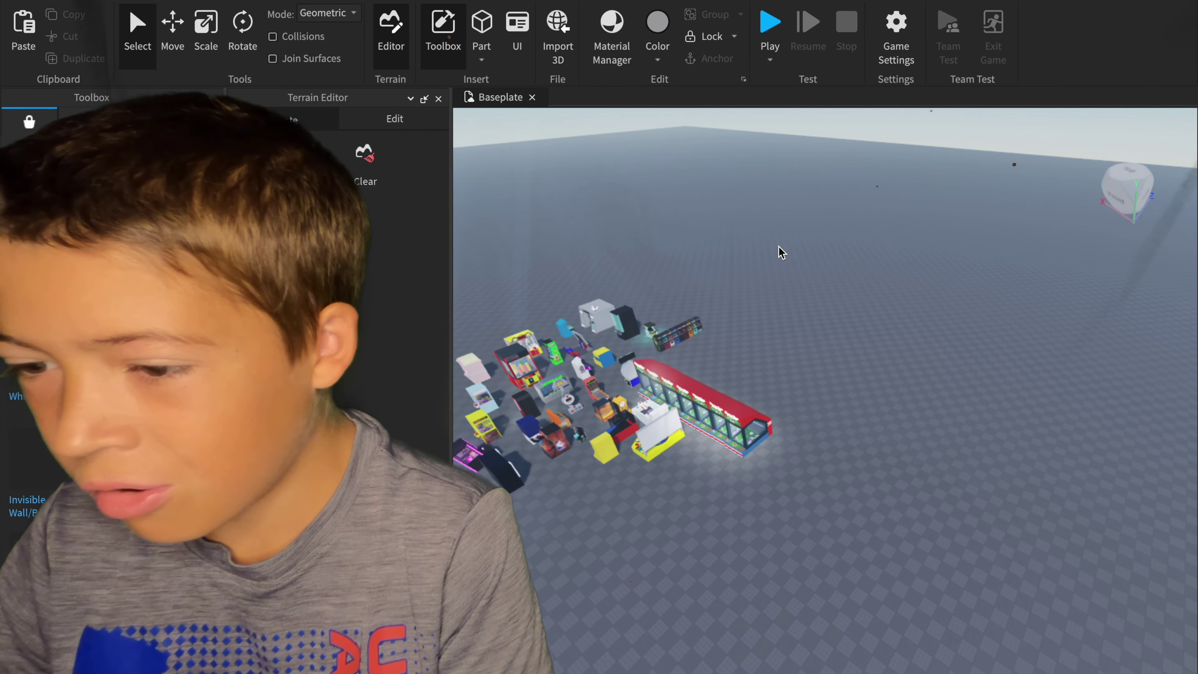
pyautogui.click(573, 604)
pyautogui.press('Delete')
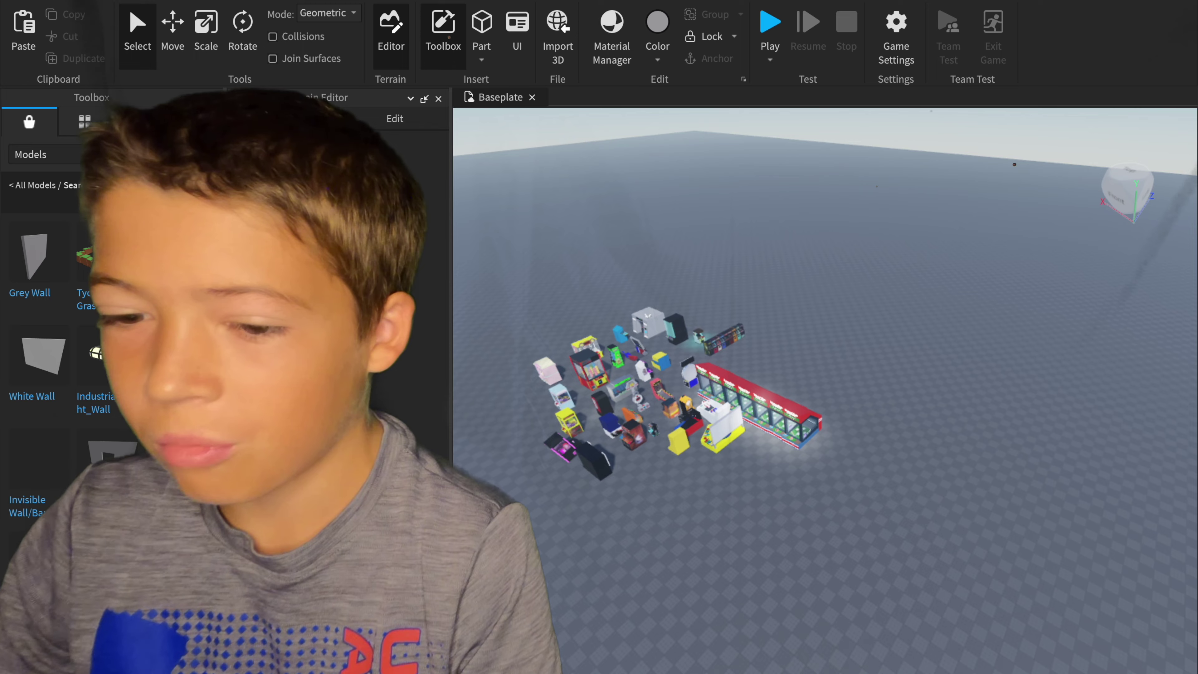
# Step: Insert a block part on the empty ground beyond the Home Run row and activate the Move tool for it
pyautogui.scroll(-5, 61, 401)
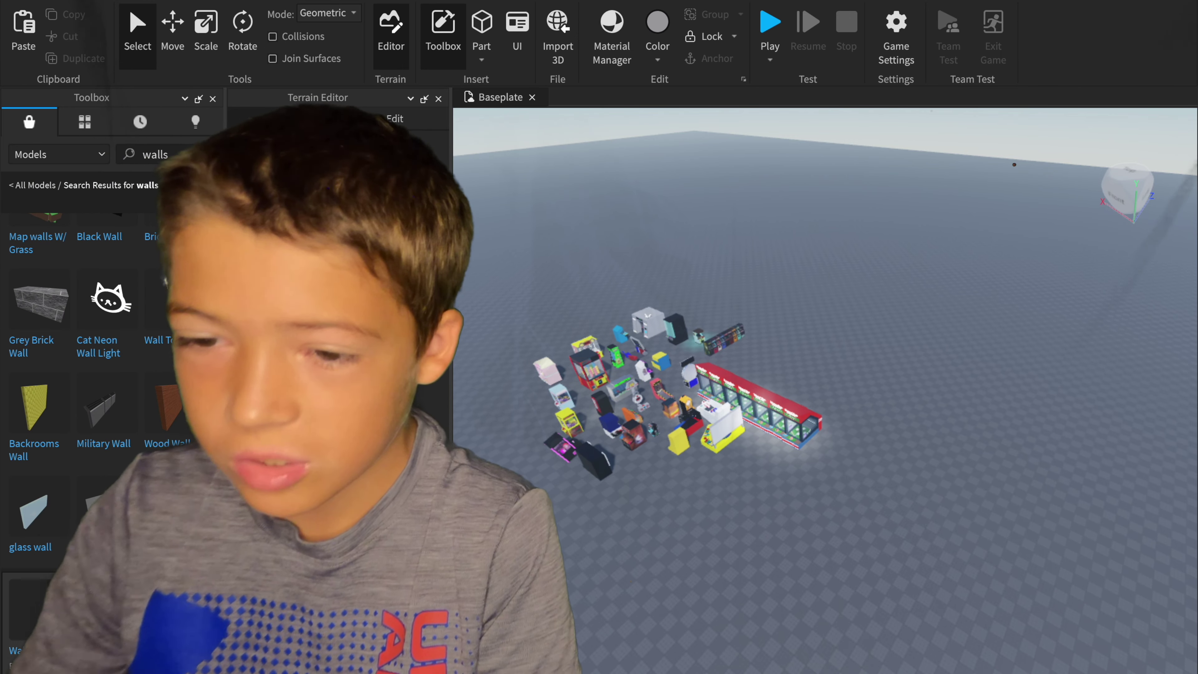
pyautogui.click(492, 54)
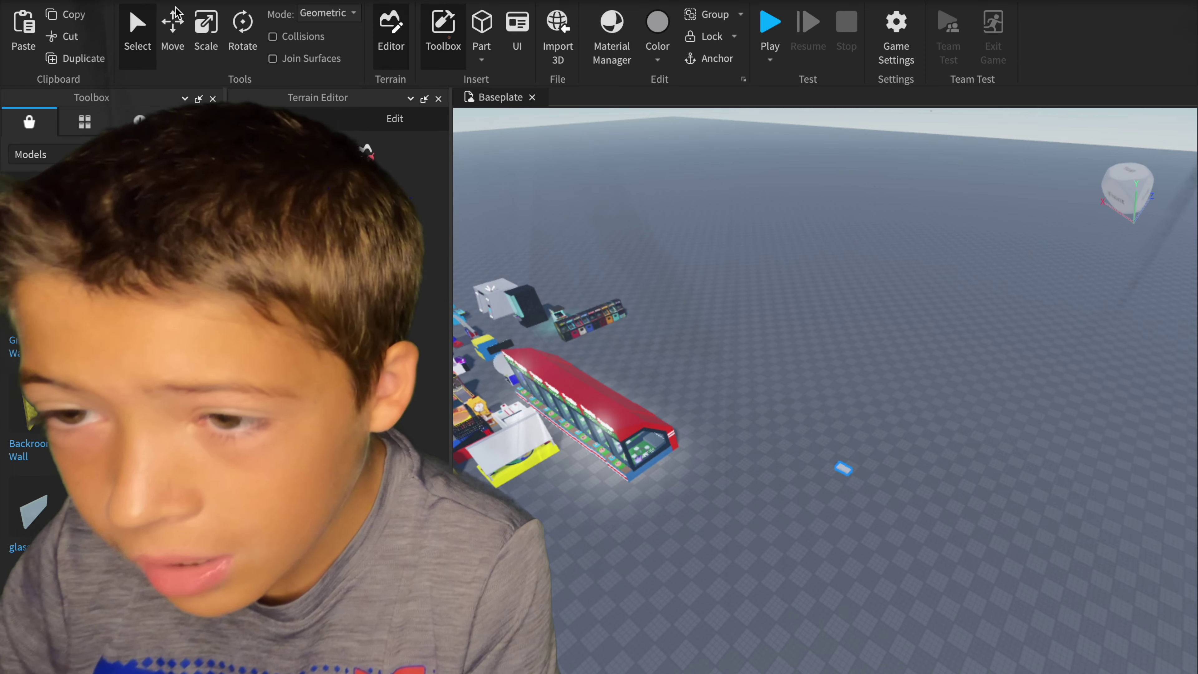
pyautogui.click(173, 19)
pyautogui.moveTo(960, 528)
pyautogui.mouseDown()
pyautogui.moveTo(1093, 607)
pyautogui.moveTo(966, 524)
pyautogui.mouseUp()
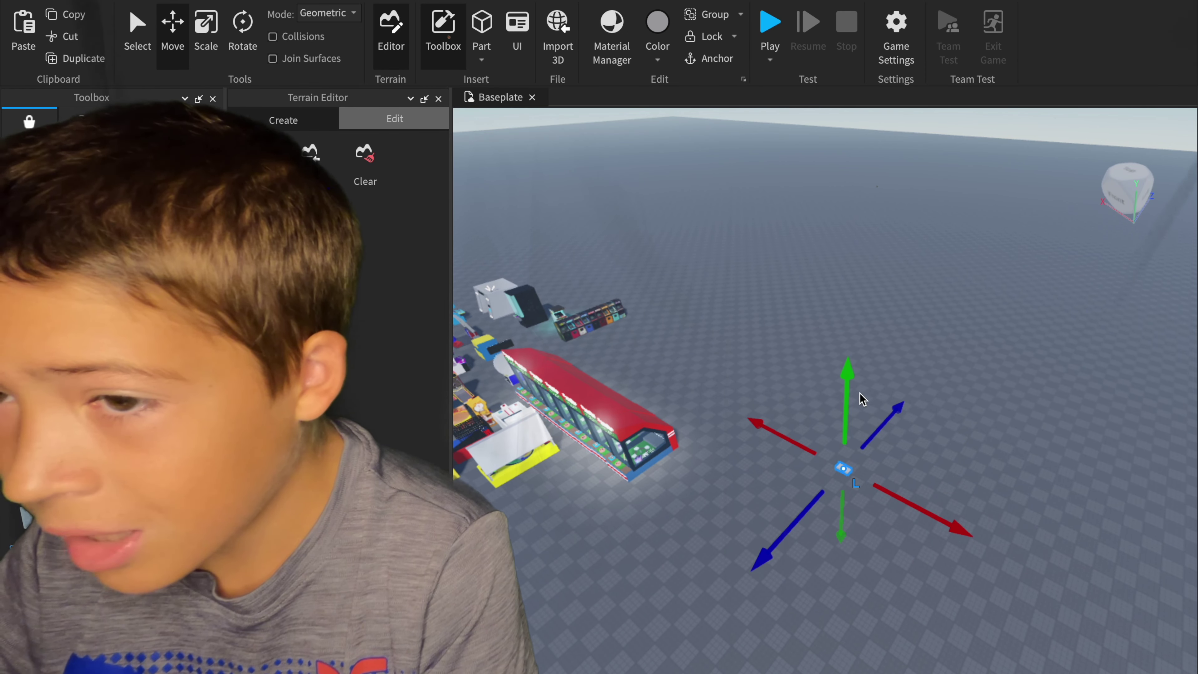
# Step: Scale the new part lengthwise in both directions and upward to form a long, tall wall
pyautogui.click(241, 33)
pyautogui.click(207, 32)
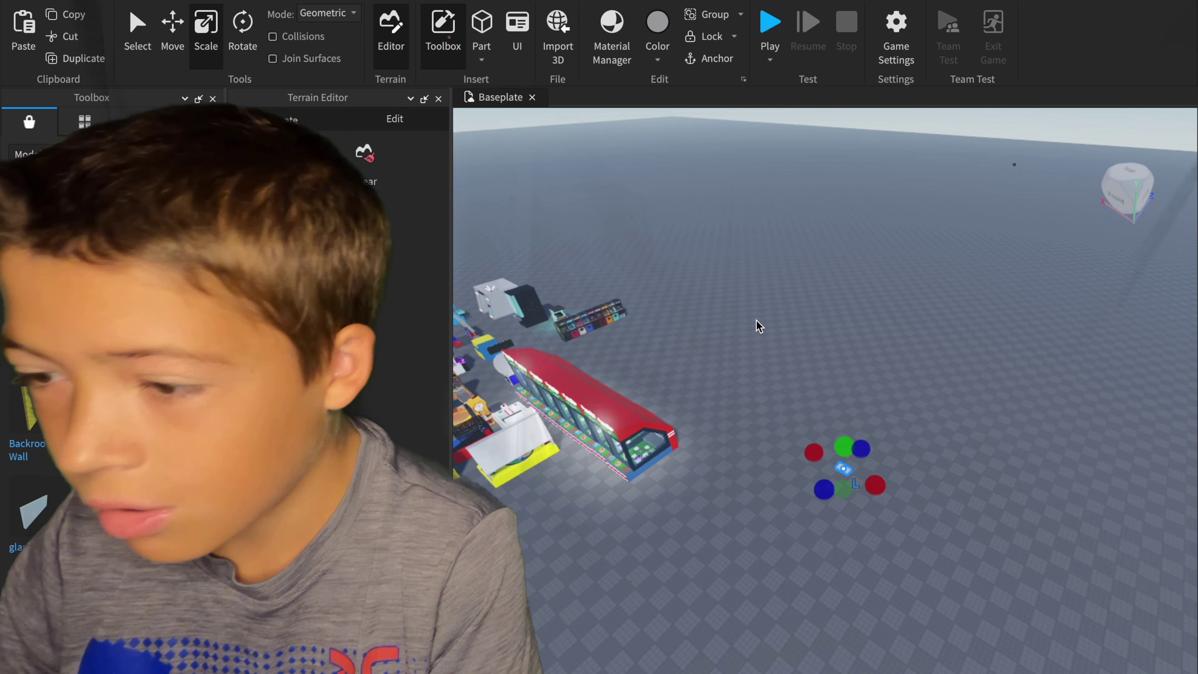
pyautogui.moveTo(876, 486); pyautogui.dragTo(1163, 641)
pyautogui.moveTo(808, 451); pyautogui.dragTo(624, 374)
pyautogui.moveTo(816, 436); pyautogui.dragTo(824, 278)
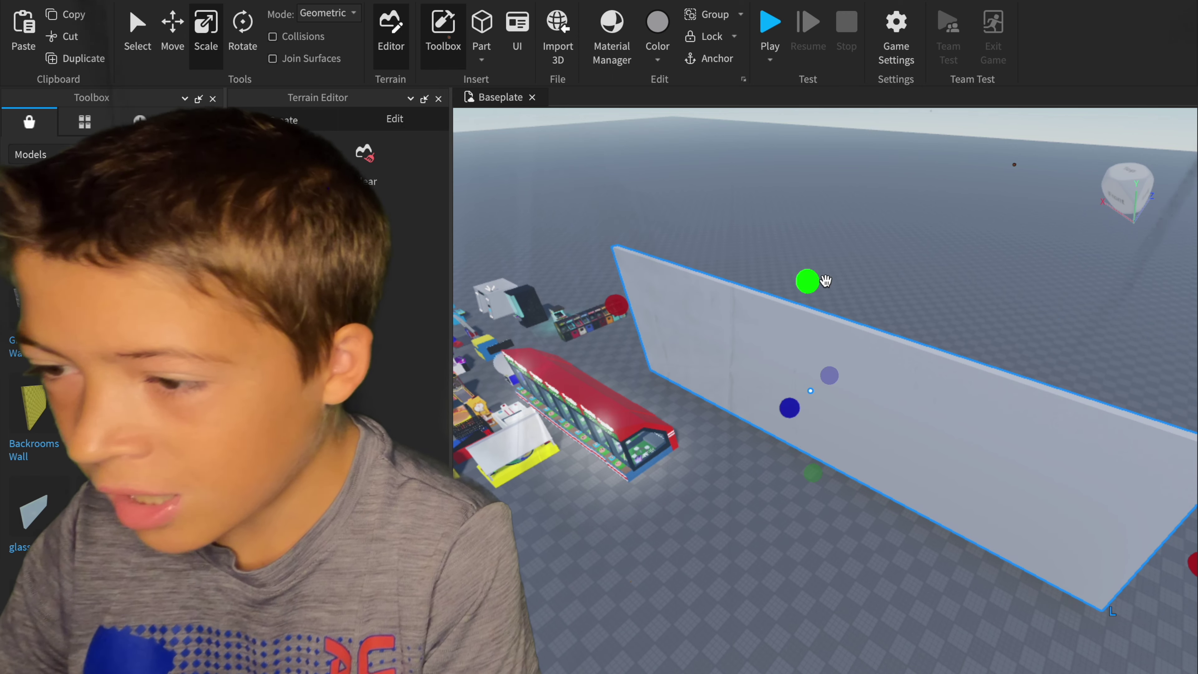
# Step: Select the wall and choose the Brick material in the Material Manager
pyautogui.click(900, 266)
pyautogui.press('d')
pyautogui.press('s')
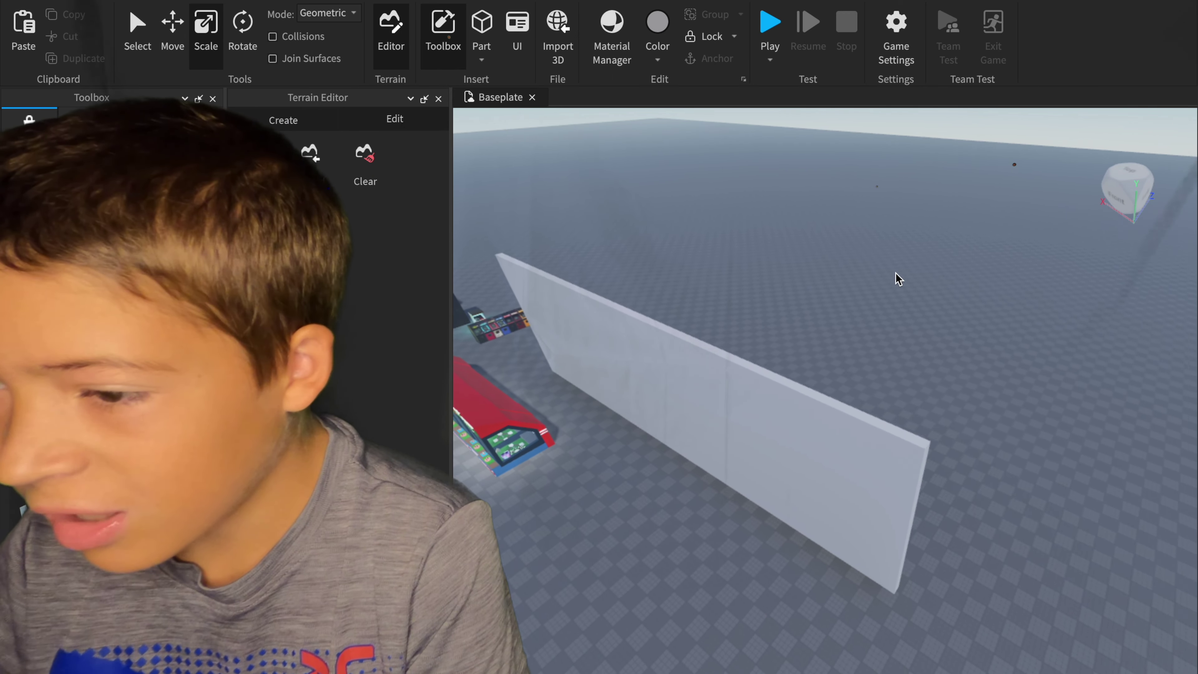
pyautogui.press('a')
pyautogui.press('w')
pyautogui.click(831, 369)
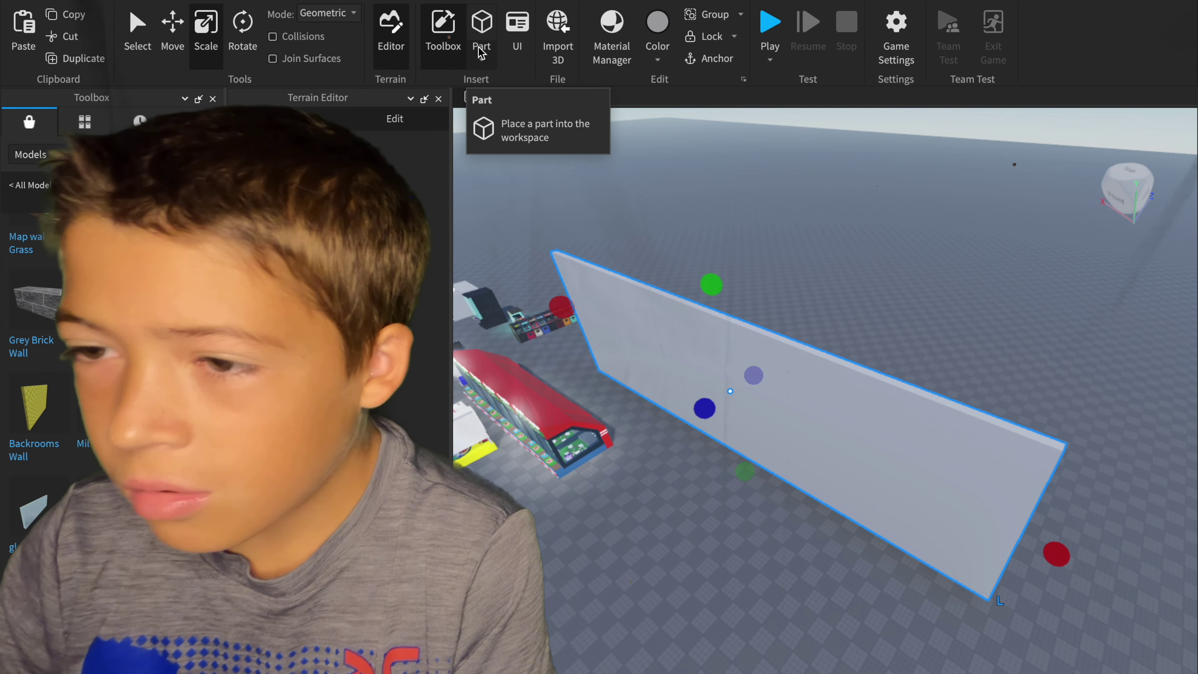
pyautogui.click(611, 26)
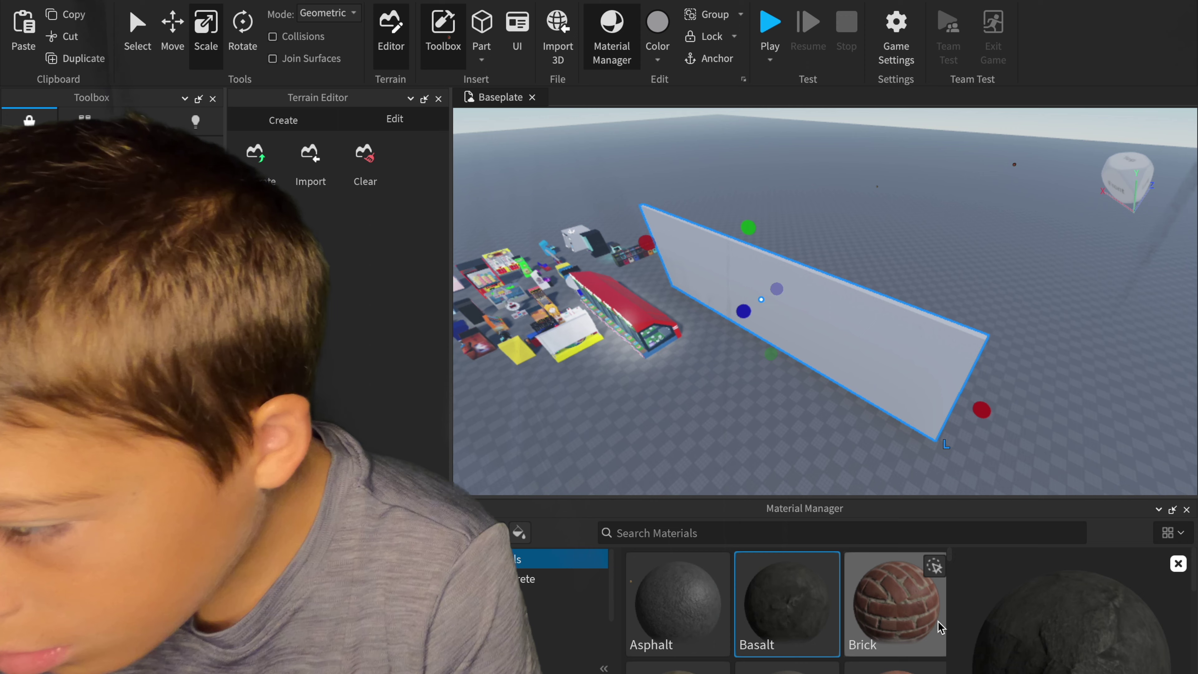
pyautogui.click(941, 630)
pyautogui.moveTo(962, 495); pyautogui.dragTo(994, 518)
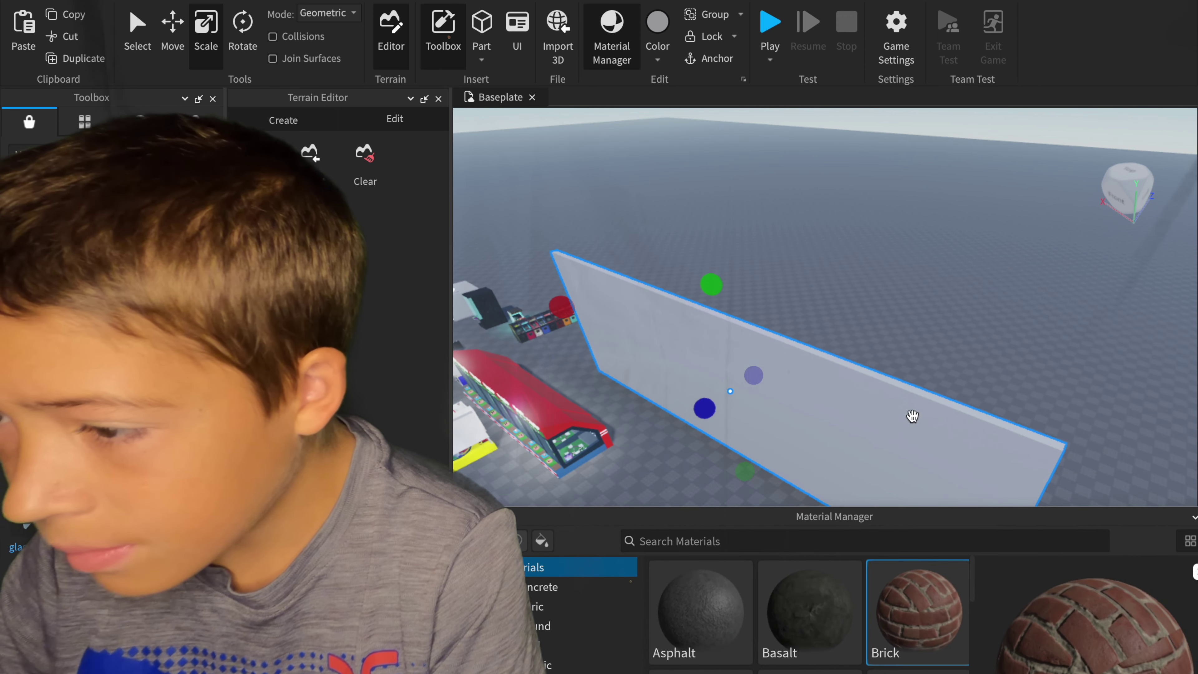
# Step: Look through the Concrete and Ground material categories for a wall texture, closing the Material Manager and reselecting the wall
pyautogui.click(590, 587)
pyautogui.click(802, 611)
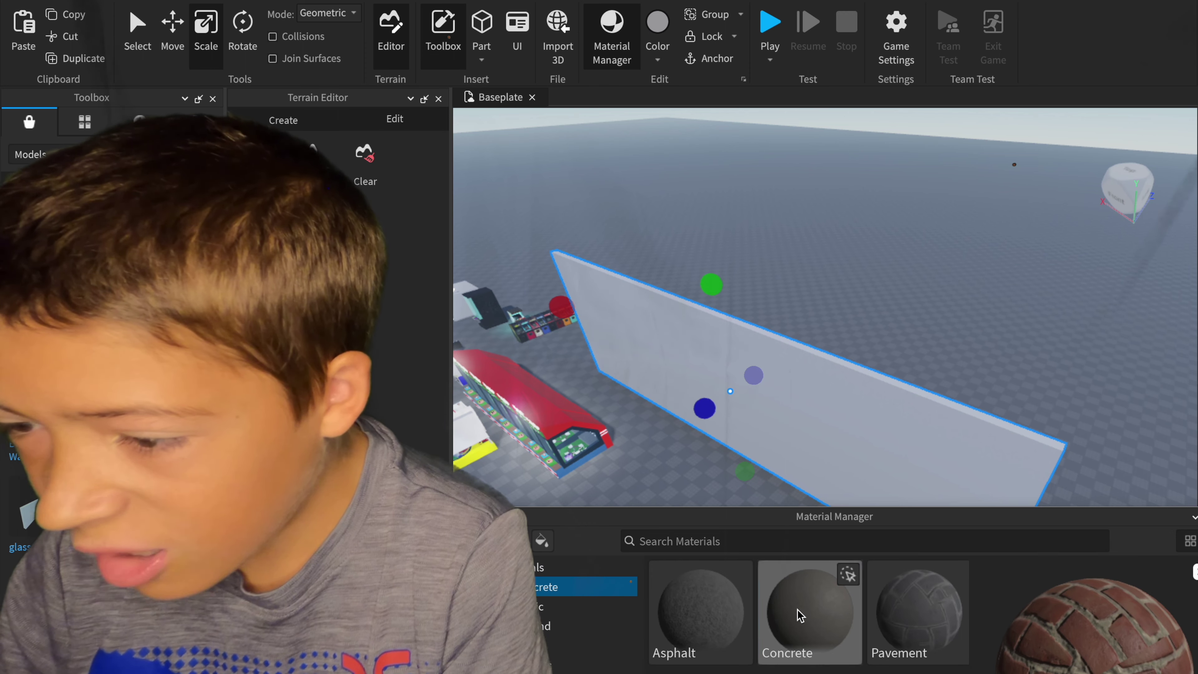
pyautogui.click(551, 628)
pyautogui.click(728, 630)
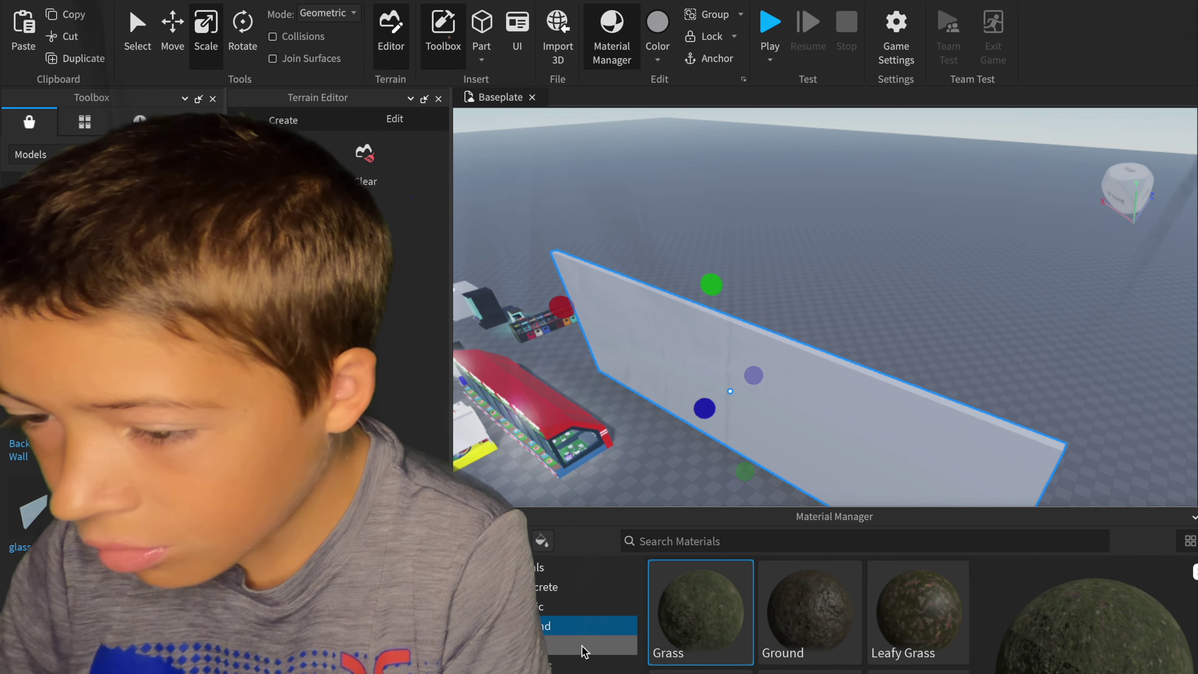
pyautogui.click(643, 494)
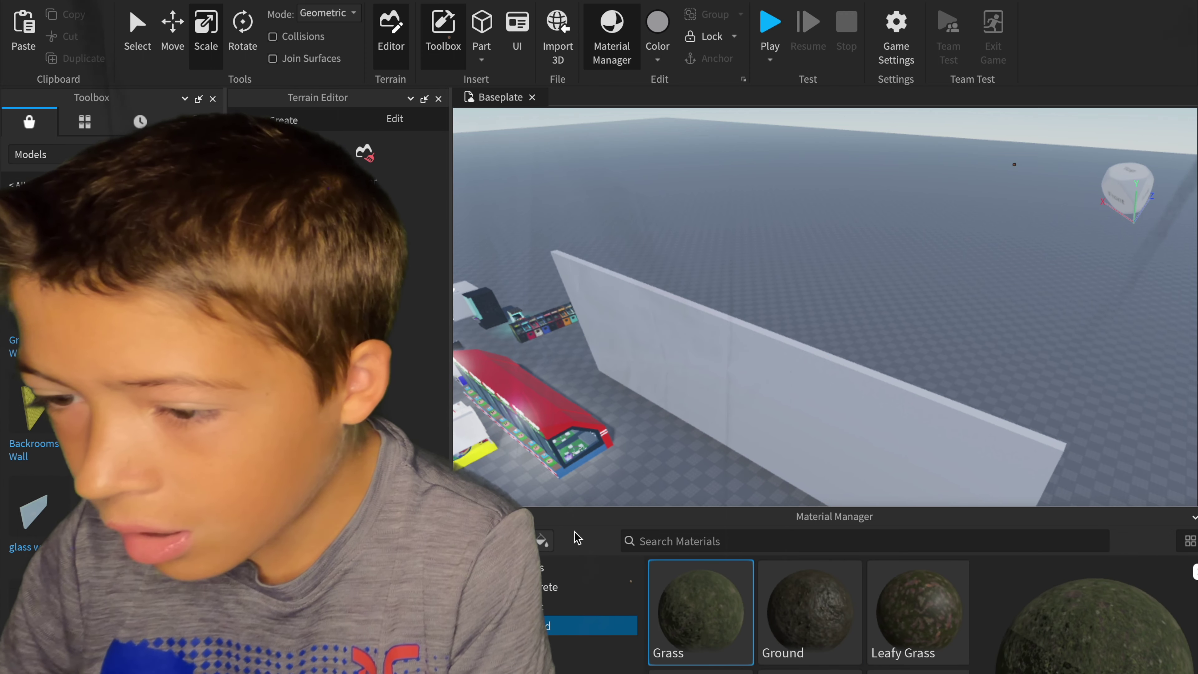
pyautogui.moveTo(1106, 520); pyautogui.dragTo(999, 510)
pyautogui.click(997, 511)
pyautogui.click(990, 505)
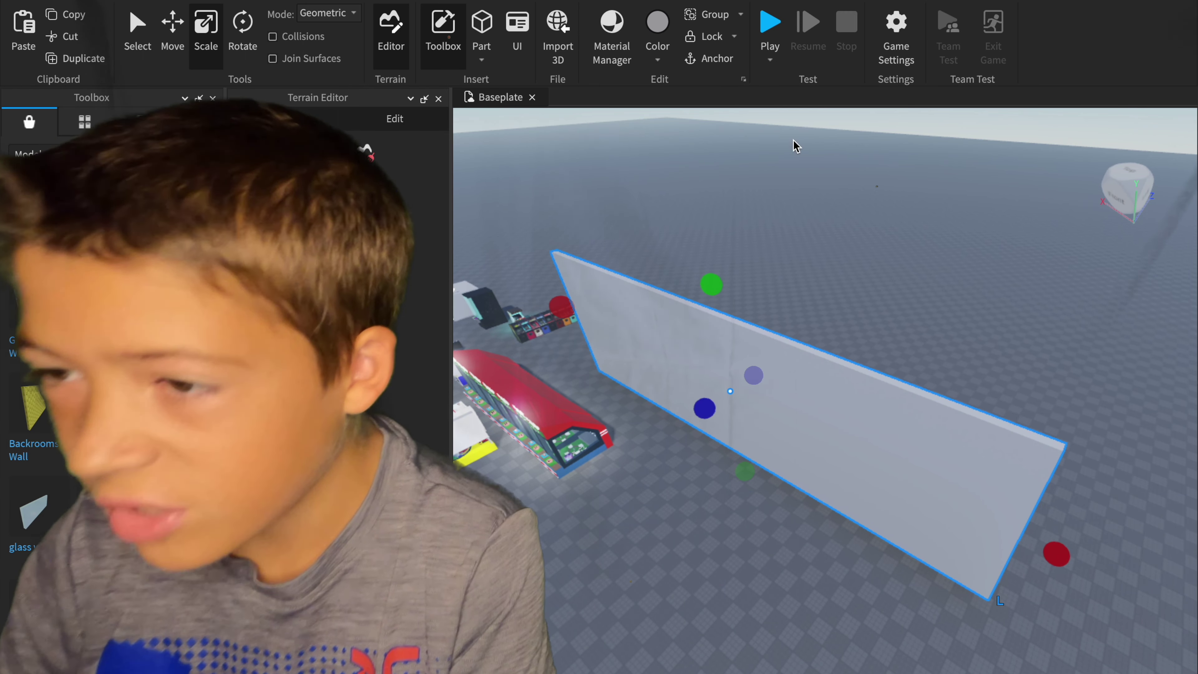
# Step: Color the wall red and apply the pebbled stone material from the rock category to it
pyautogui.click(657, 61)
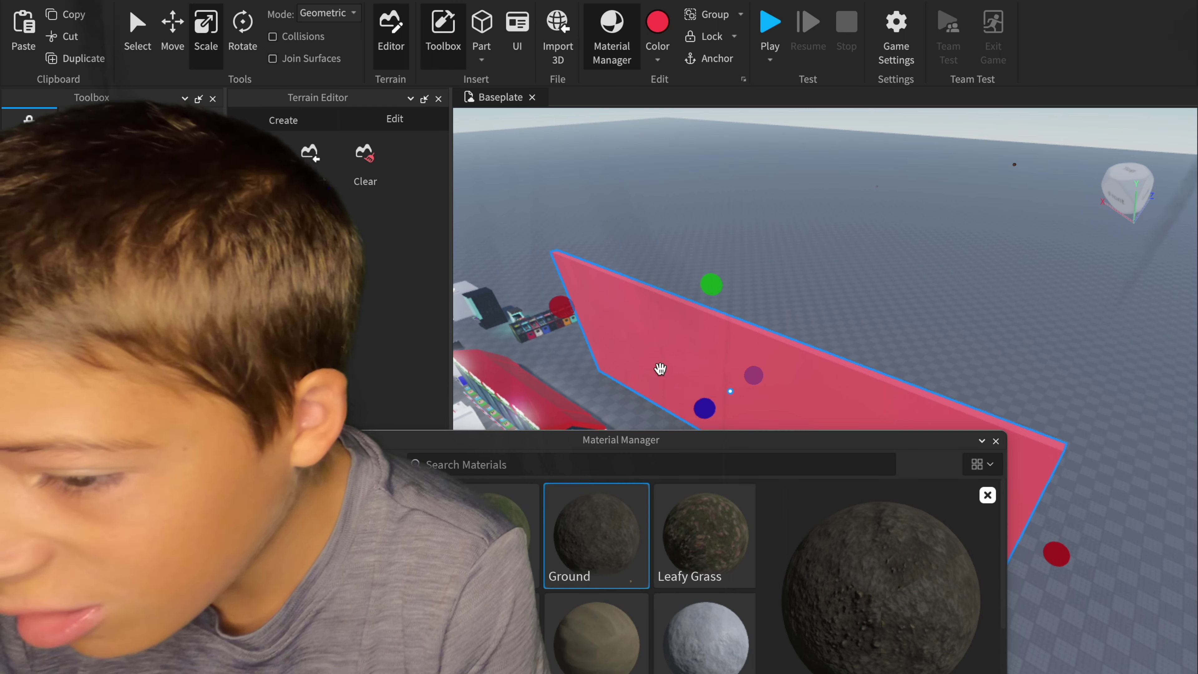
pyautogui.scroll(-3, 651, 542)
pyautogui.click(704, 535)
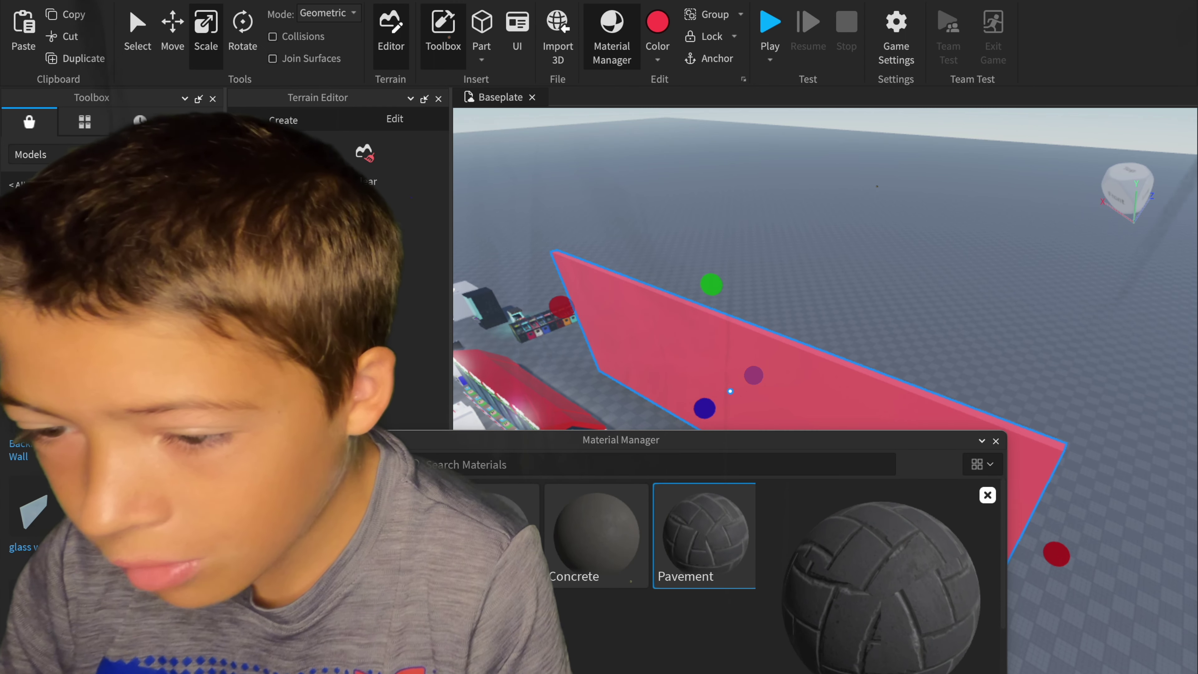
pyautogui.scroll(-2, 651, 557)
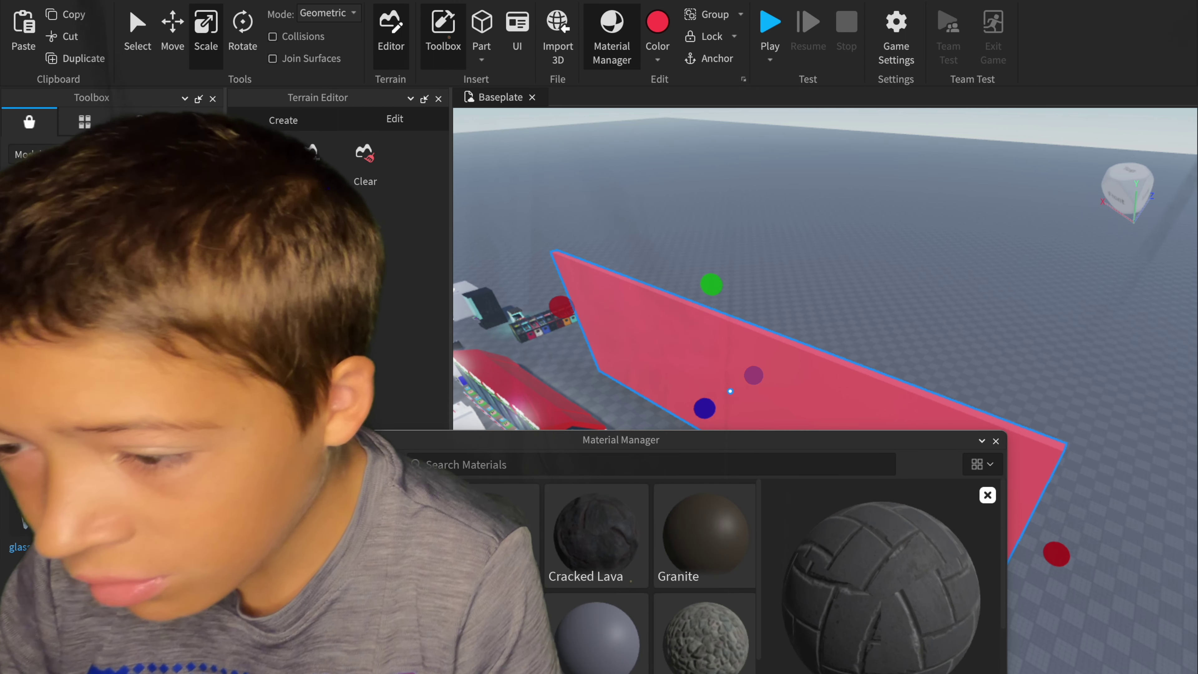
pyautogui.click(658, 631)
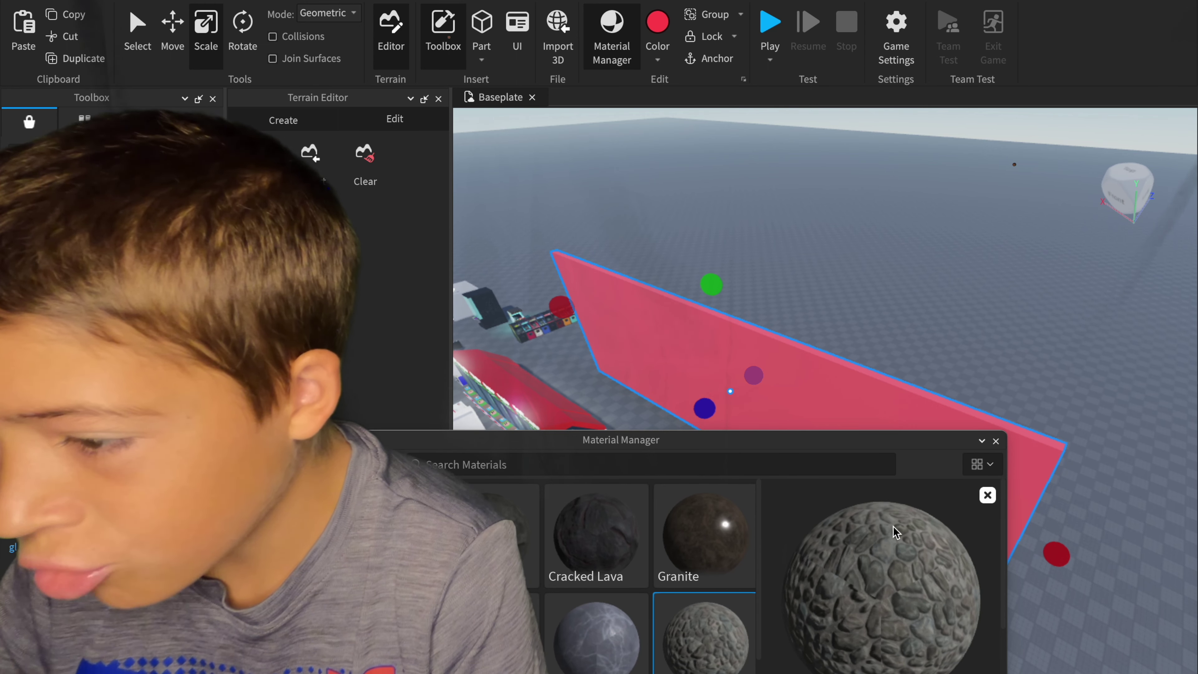
pyautogui.moveTo(851, 448); pyautogui.dragTo(923, 532)
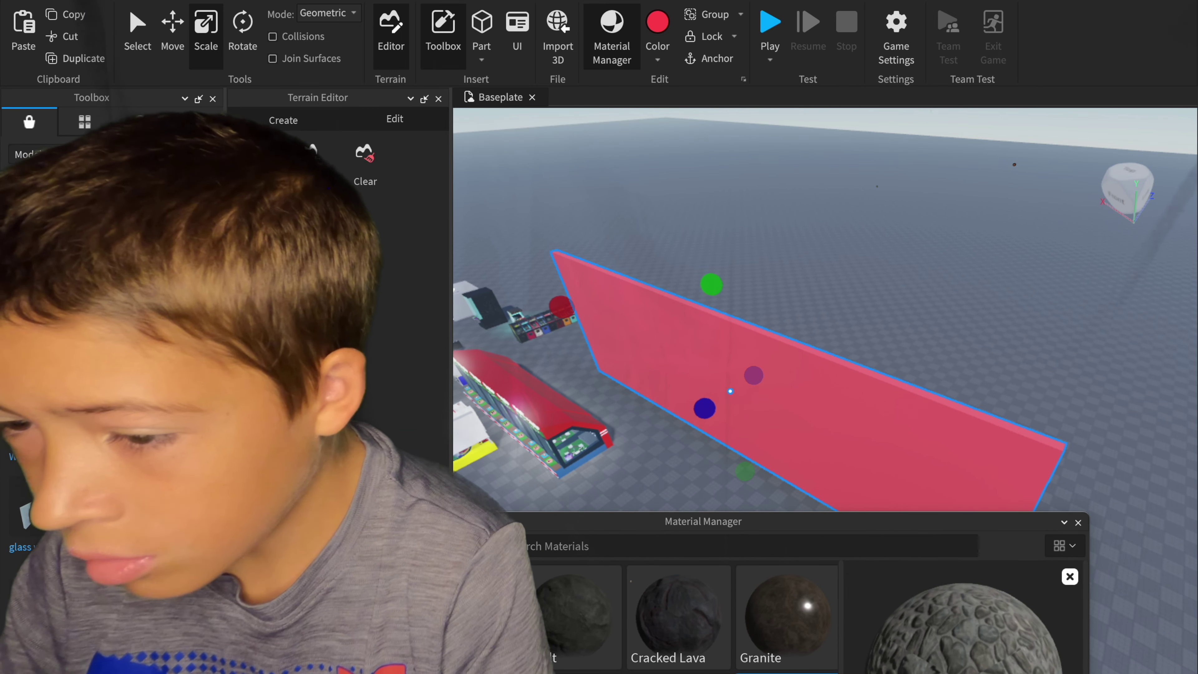
pyautogui.click(1069, 577)
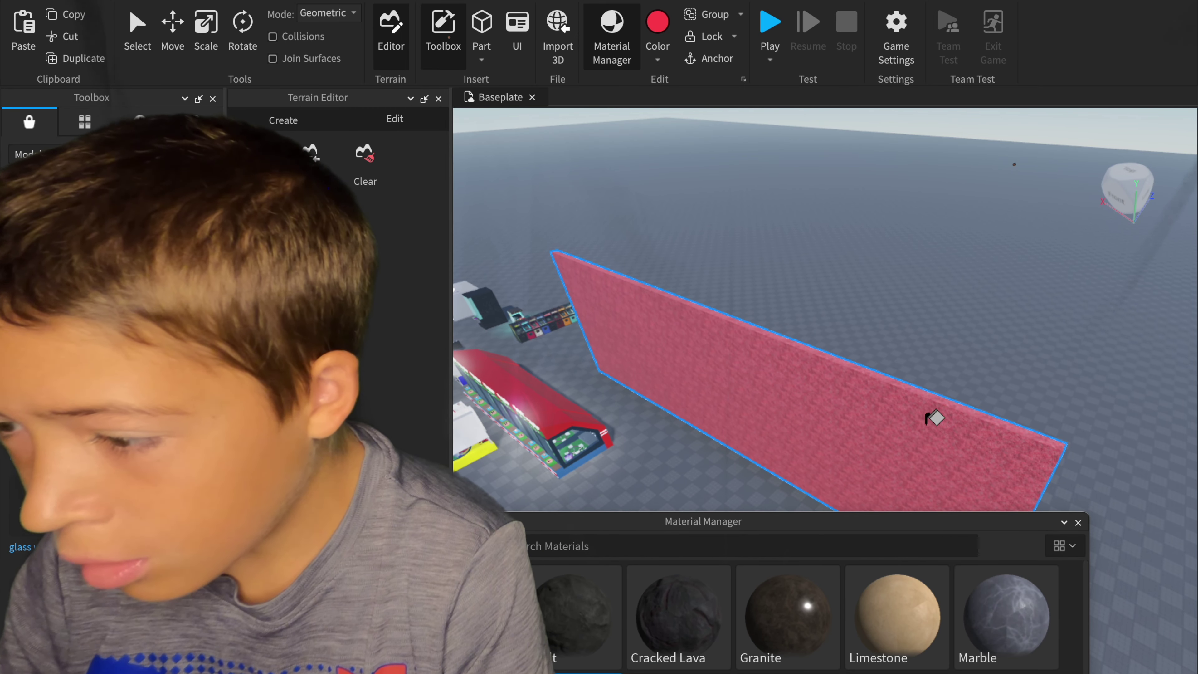
pyautogui.click(1078, 522)
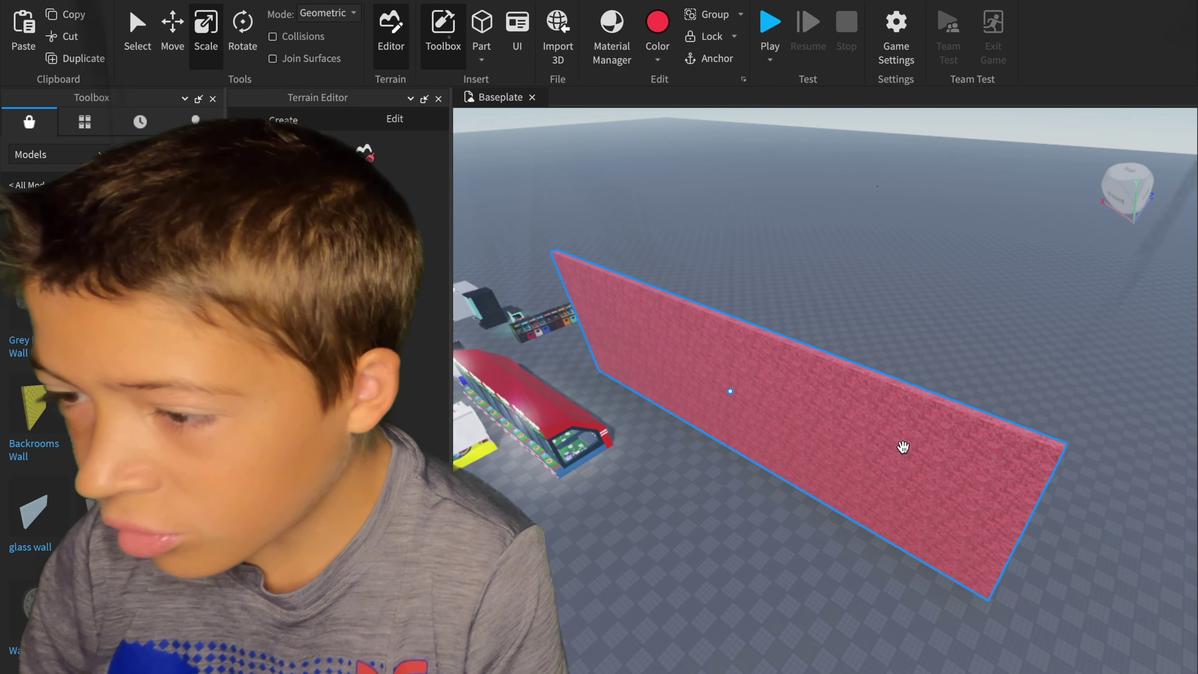
# Step: Change the stone wall's color to dark slate grey and deselect it
pyautogui.click(658, 60)
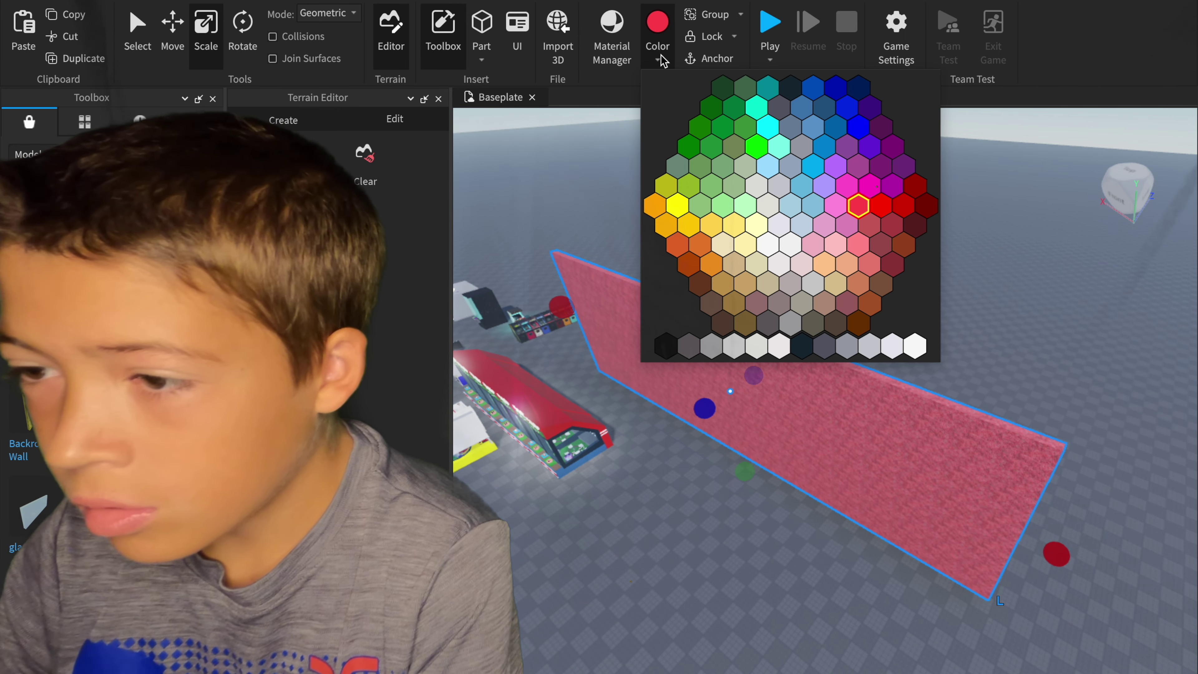
pyautogui.click(826, 347)
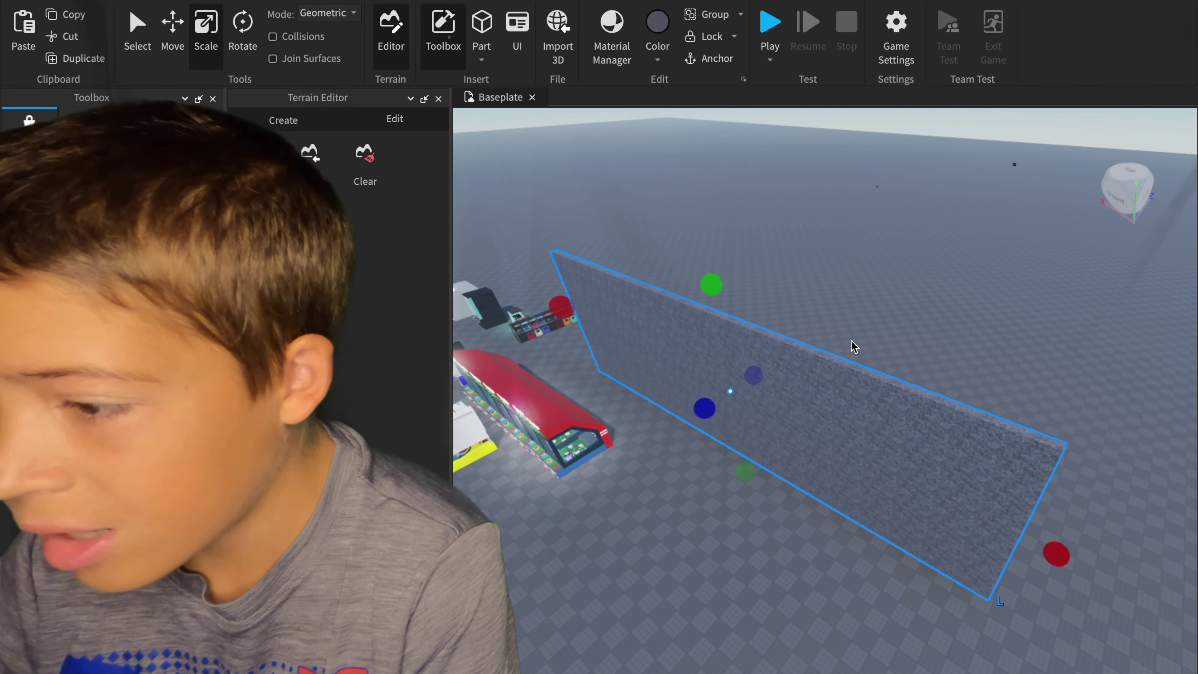
pyautogui.click(853, 345)
# Step: Scale the grey stone wall longer at its end away from the library arcade
pyautogui.press('s')
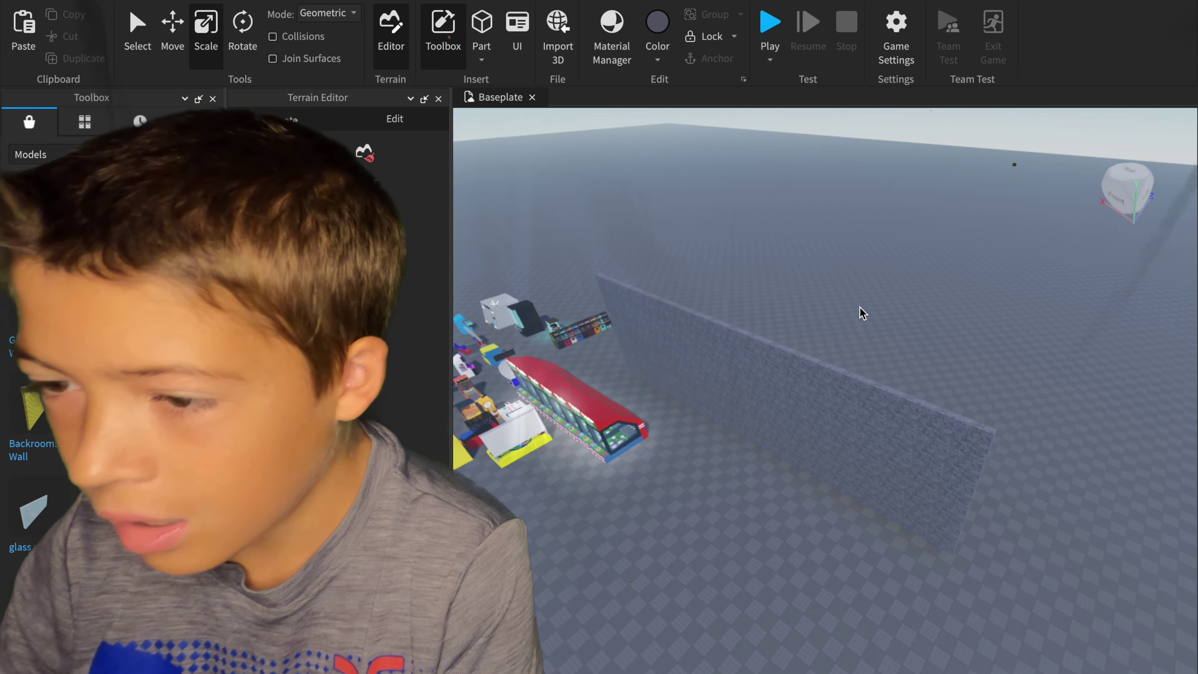
pyautogui.press('w')
pyautogui.press('a')
pyautogui.scroll(5, 860, 312)
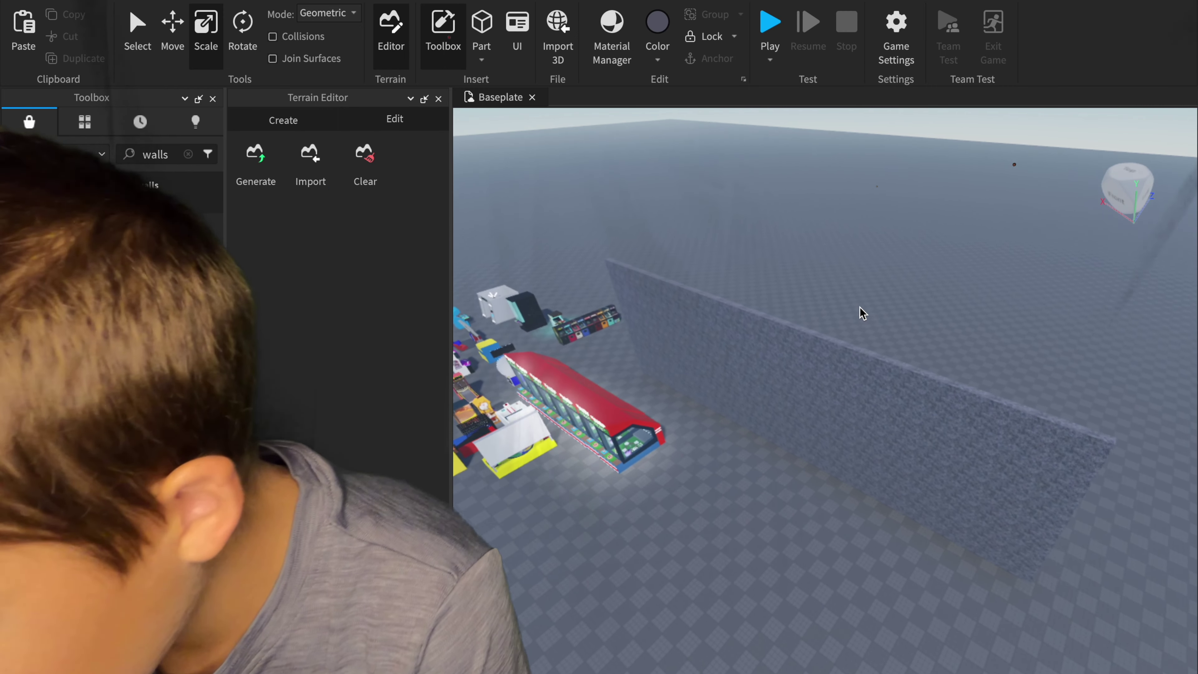
pyautogui.click(833, 384)
pyautogui.click(833, 383)
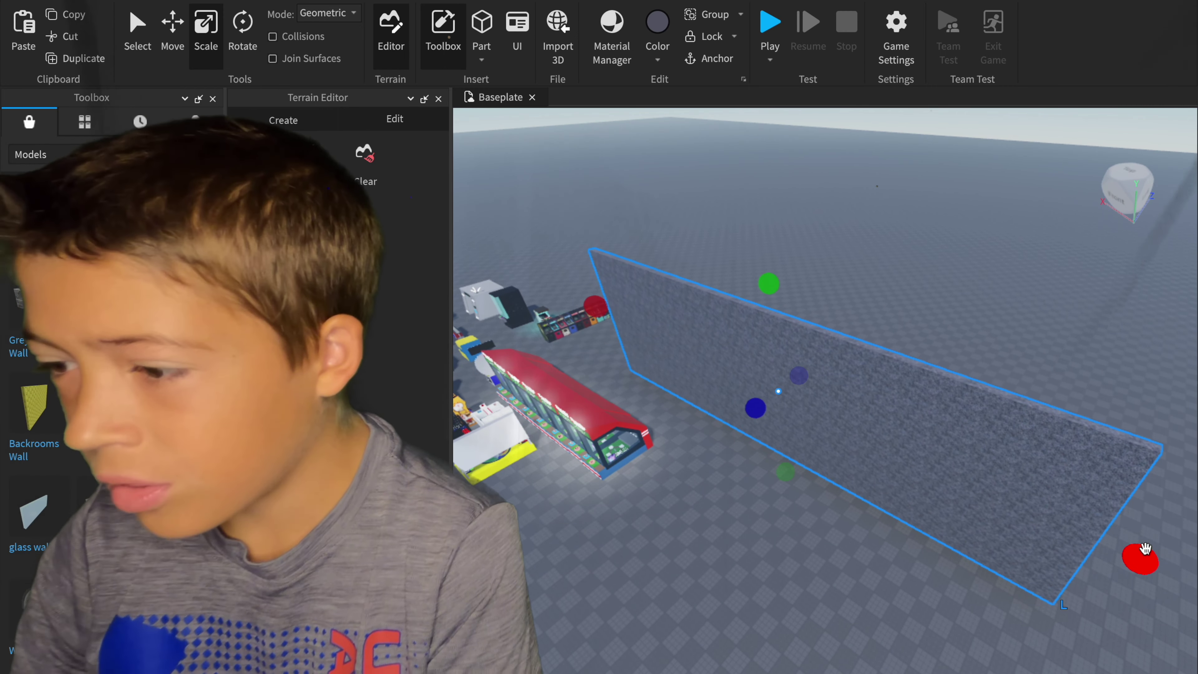
pyautogui.moveTo(1151, 579); pyautogui.dragTo(1194, 599)
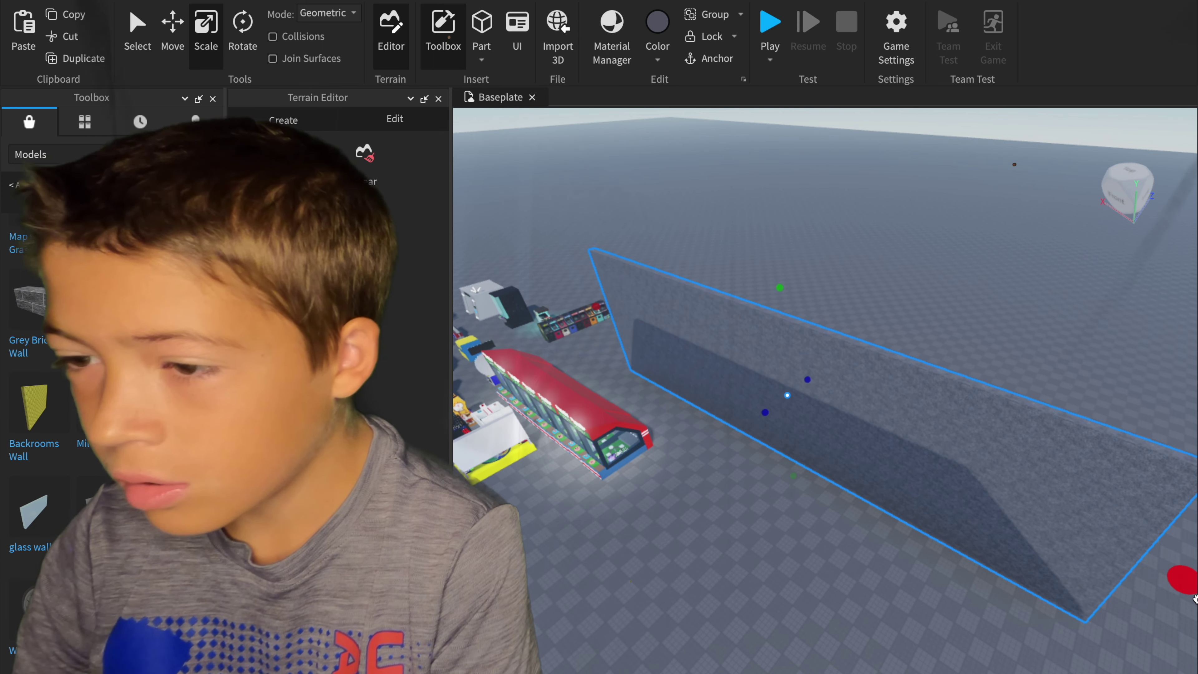
pyautogui.click(930, 281)
# Step: Stretch the same wall end much further along the empty baseplate from the front view
pyautogui.scroll(-5, 932, 282)
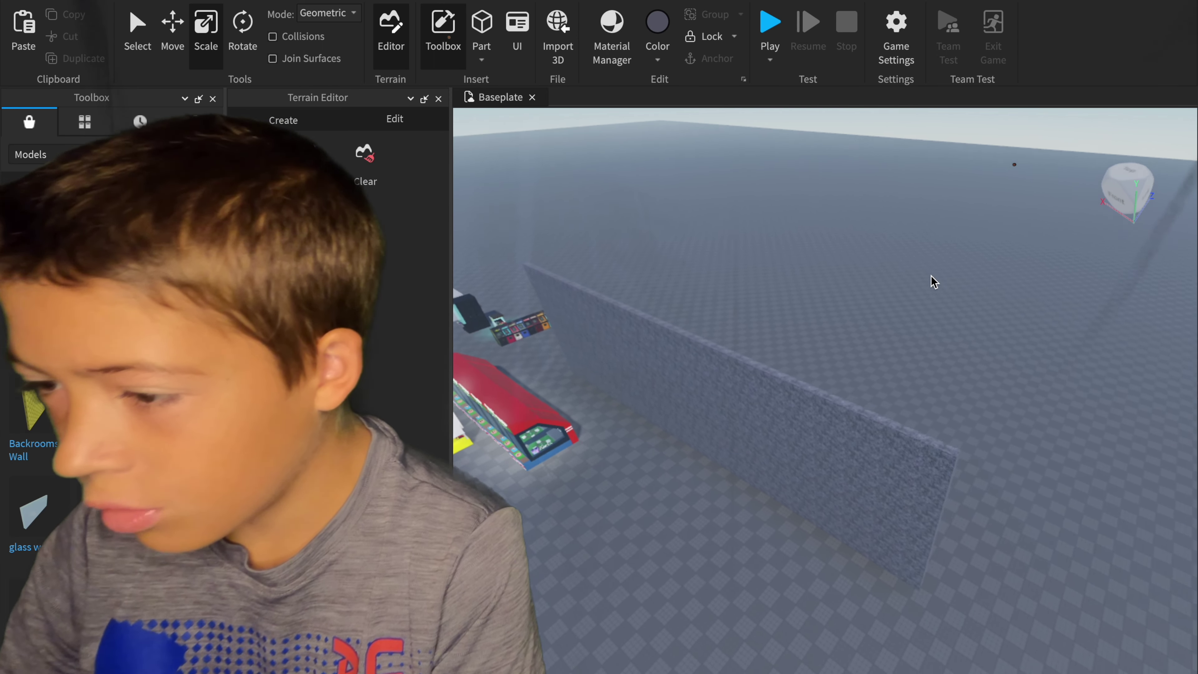
pyautogui.scroll(-2, 932, 282)
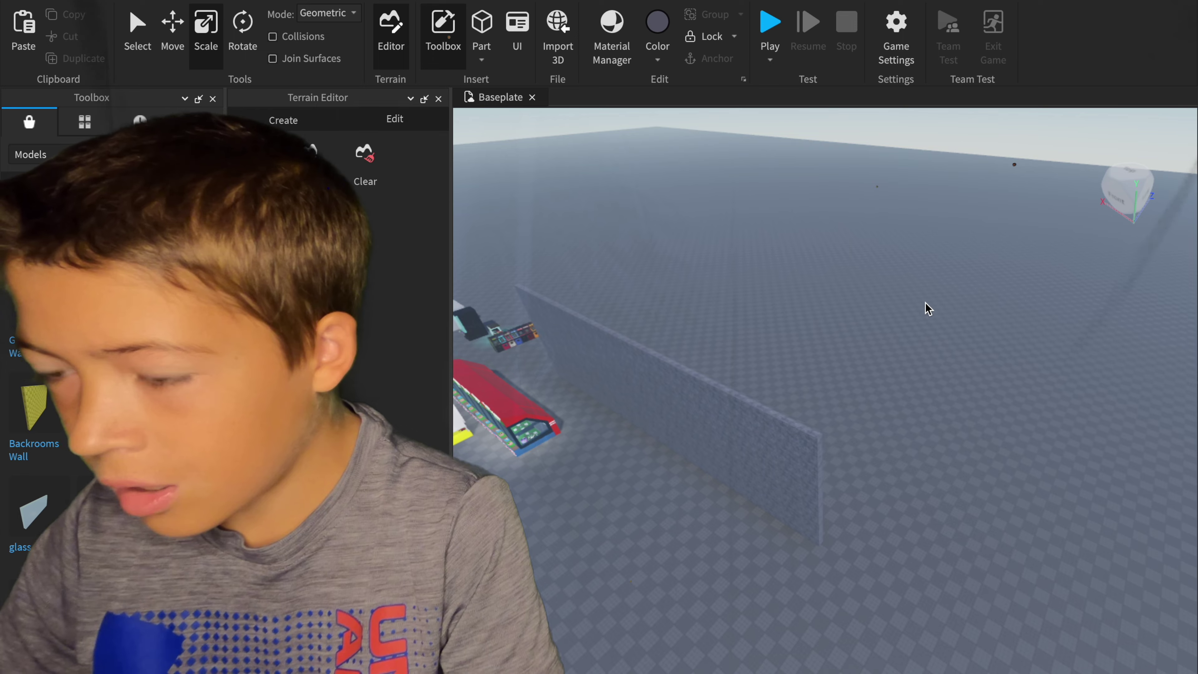
pyautogui.moveTo(926, 303); pyautogui.dragTo(926, 303, button='right')
pyautogui.press('s')
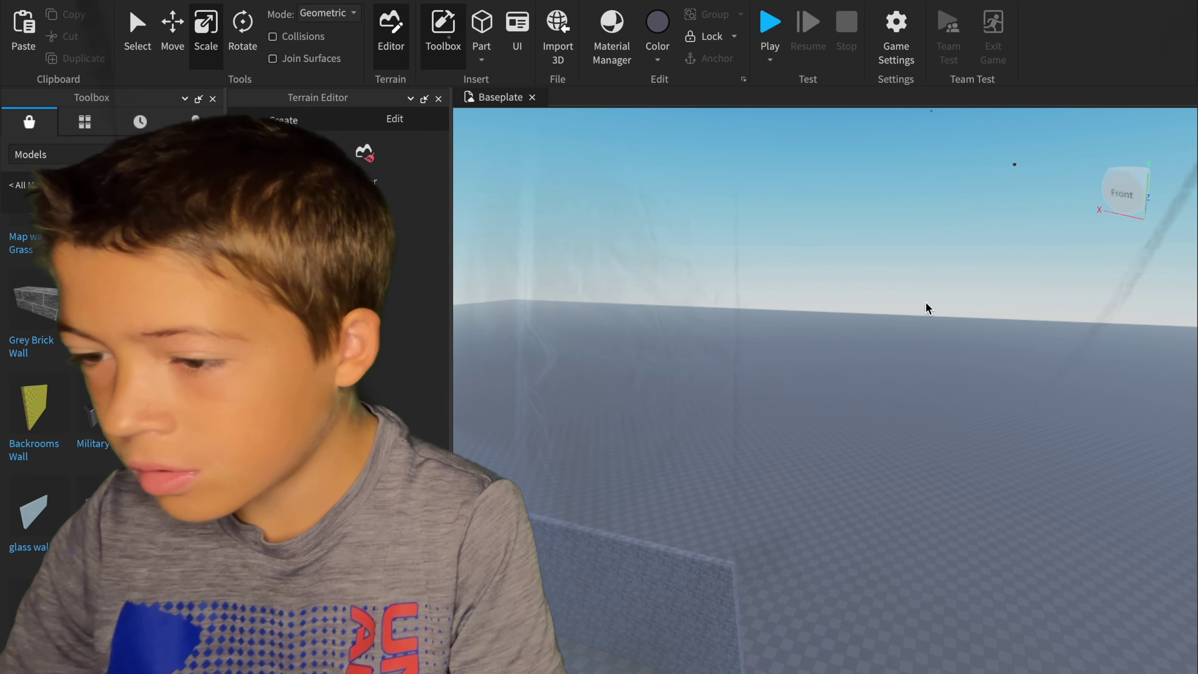
pyautogui.press('a')
pyautogui.press('w')
pyautogui.press('s')
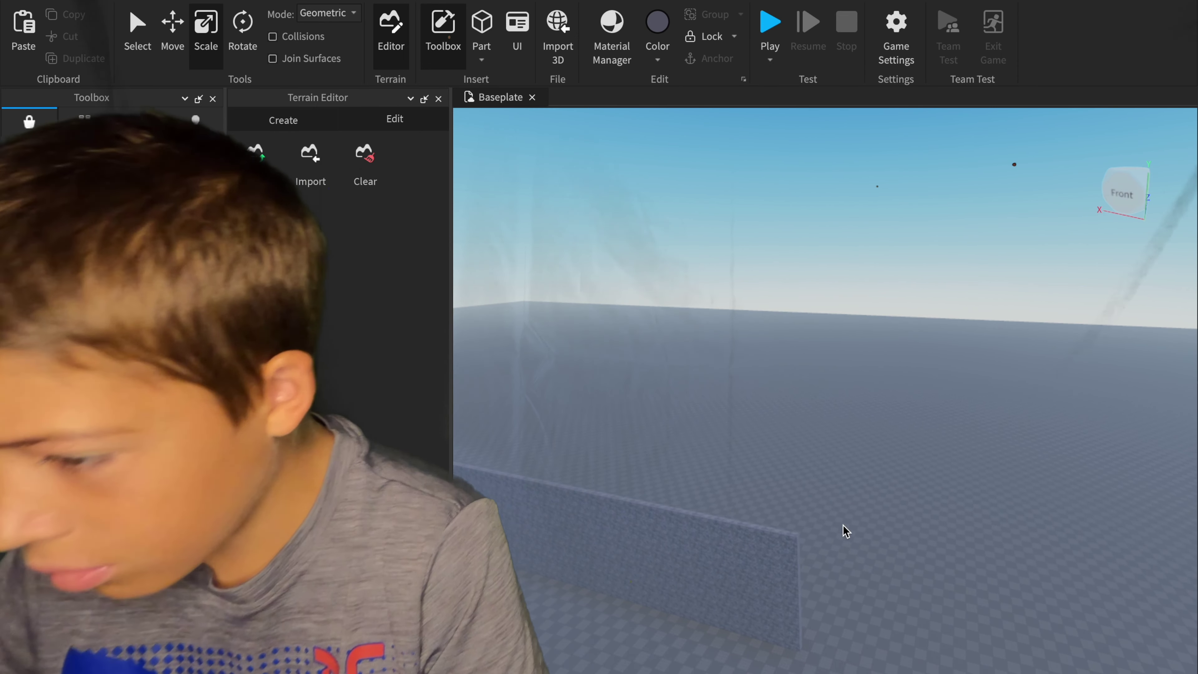
pyautogui.click(792, 571)
pyautogui.moveTo(832, 613); pyautogui.dragTo(1123, 647)
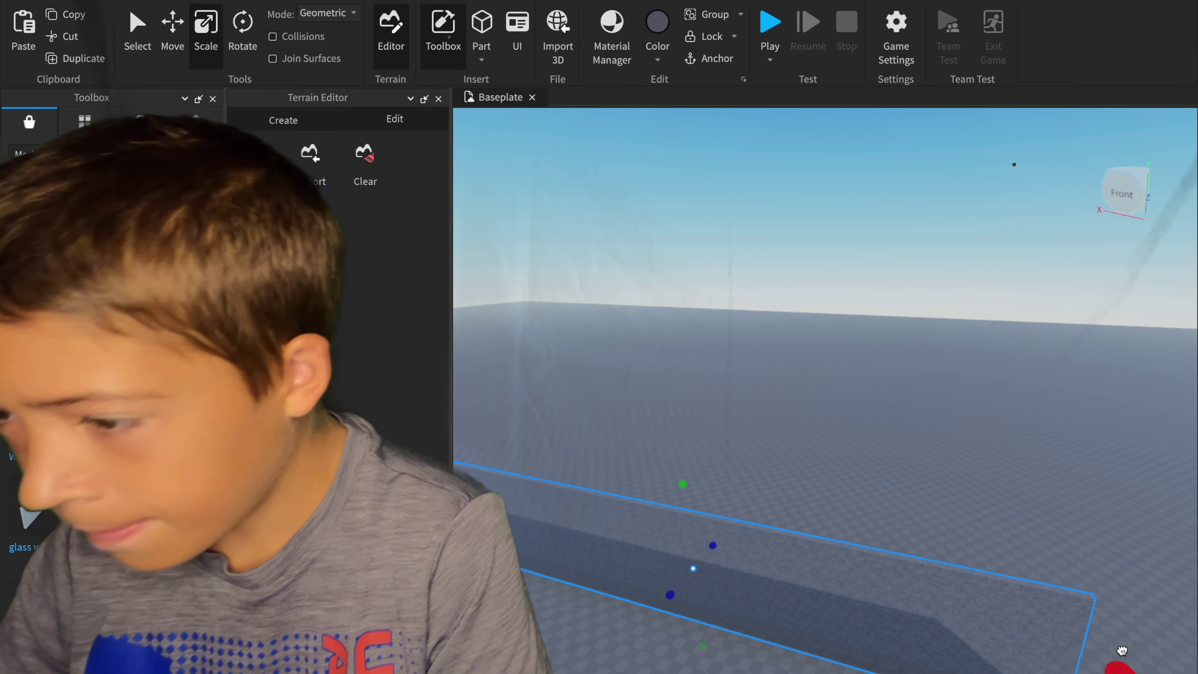
pyautogui.click(1032, 568)
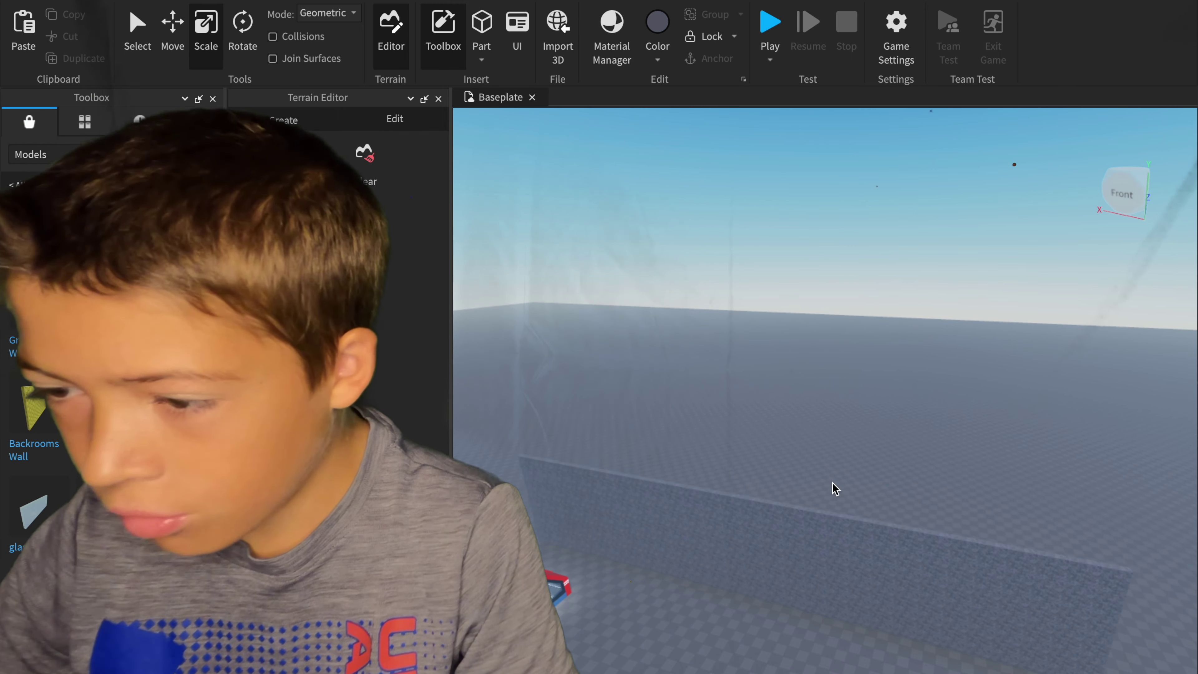
# Step: Move the spawn pad across the open ground and deselect it
pyautogui.moveTo(835, 487); pyautogui.dragTo(834, 488, button='right')
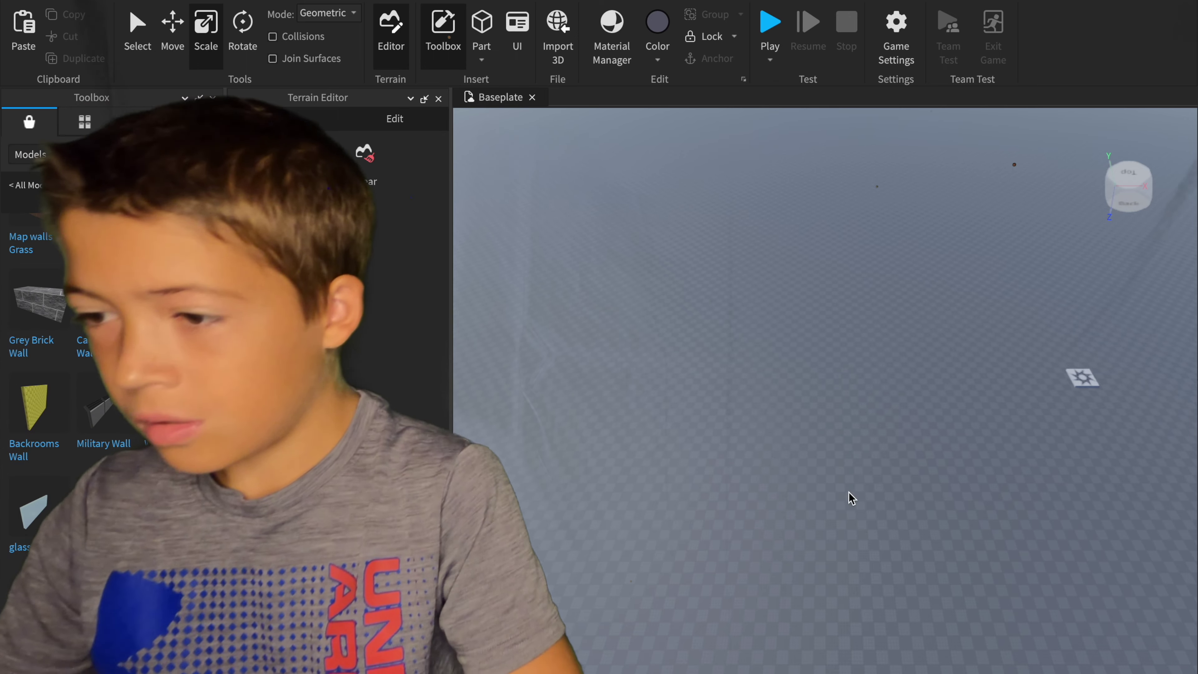
pyautogui.moveTo(831, 508); pyautogui.dragTo(831, 508)
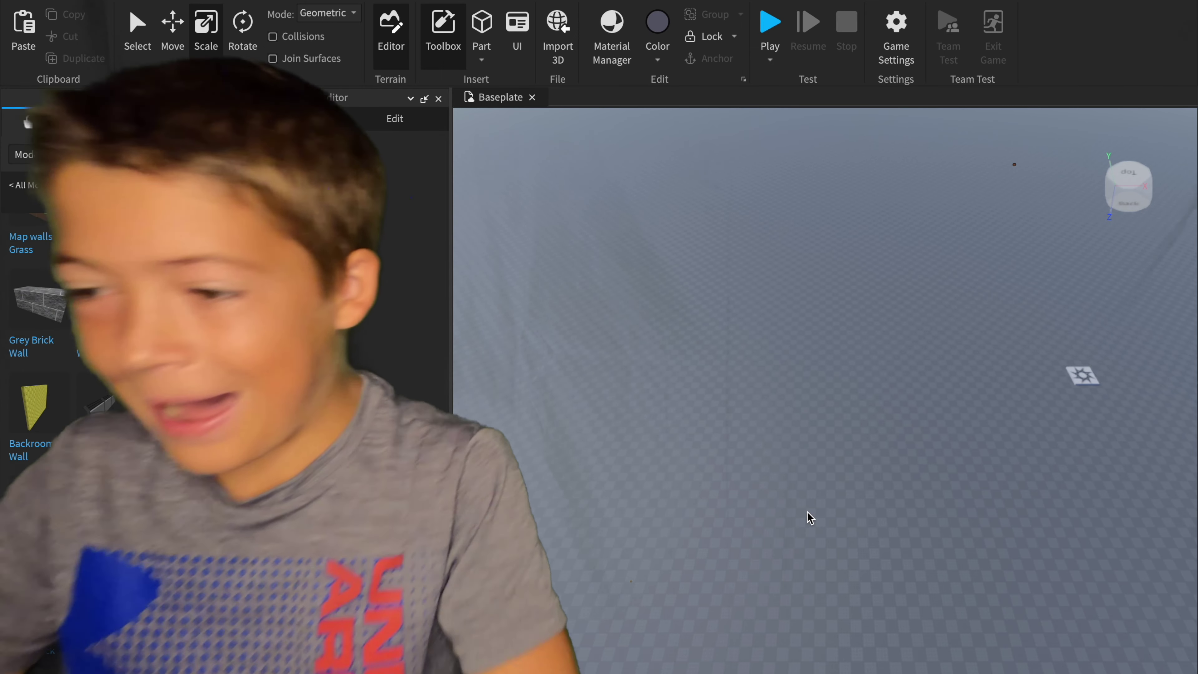
pyautogui.moveTo(810, 502); pyautogui.dragTo(759, 472)
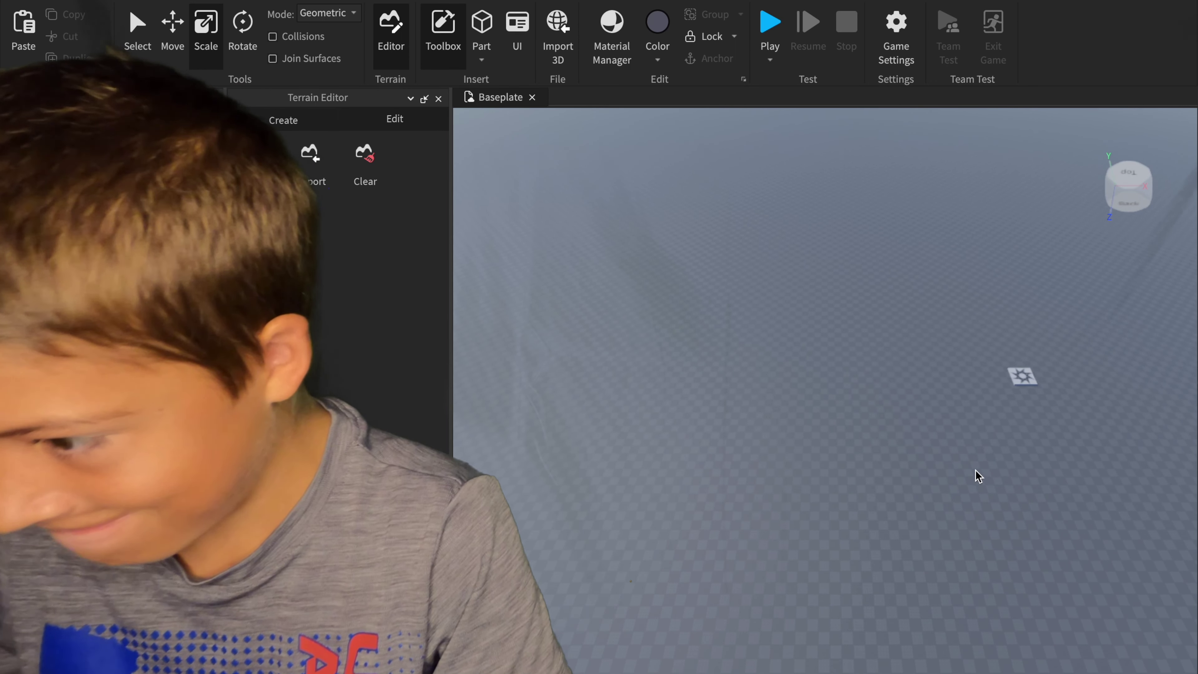
pyautogui.moveTo(1023, 377); pyautogui.dragTo(1065, 536)
pyautogui.click(947, 476)
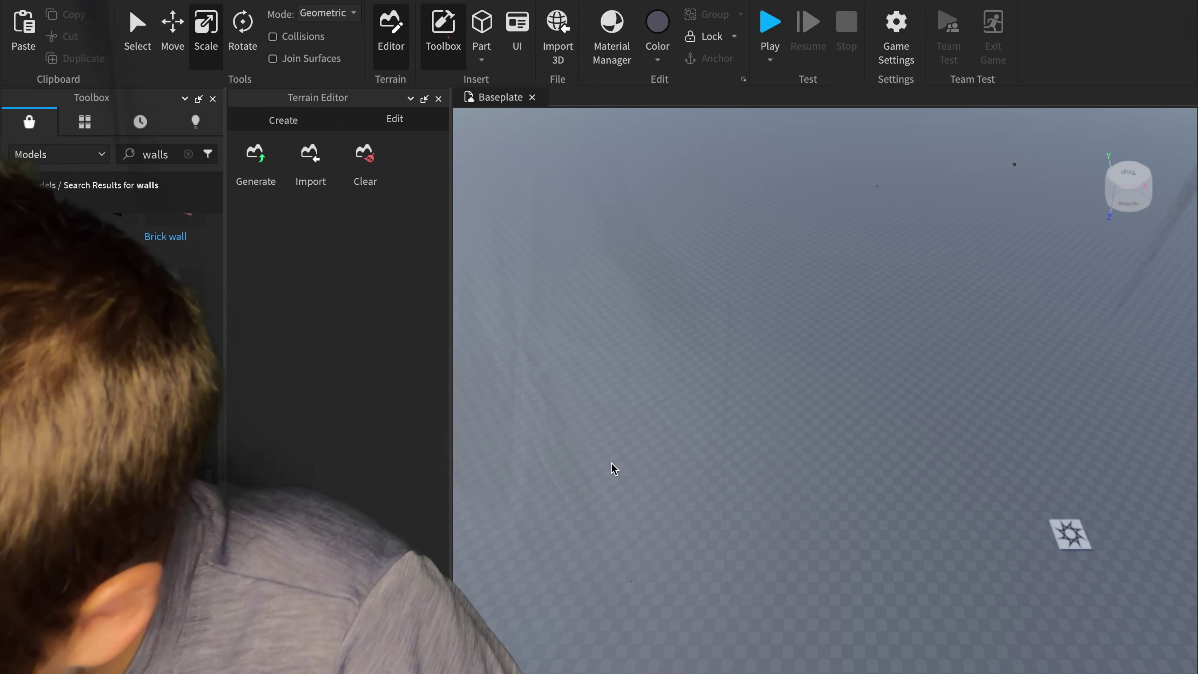
# Step: Examine the long wall and the arcade machines behind it from above and from the wall's outer side
pyautogui.moveTo(700, 420); pyautogui.dragTo(700, 420, button='right')
pyautogui.press('d')
pyautogui.press('w')
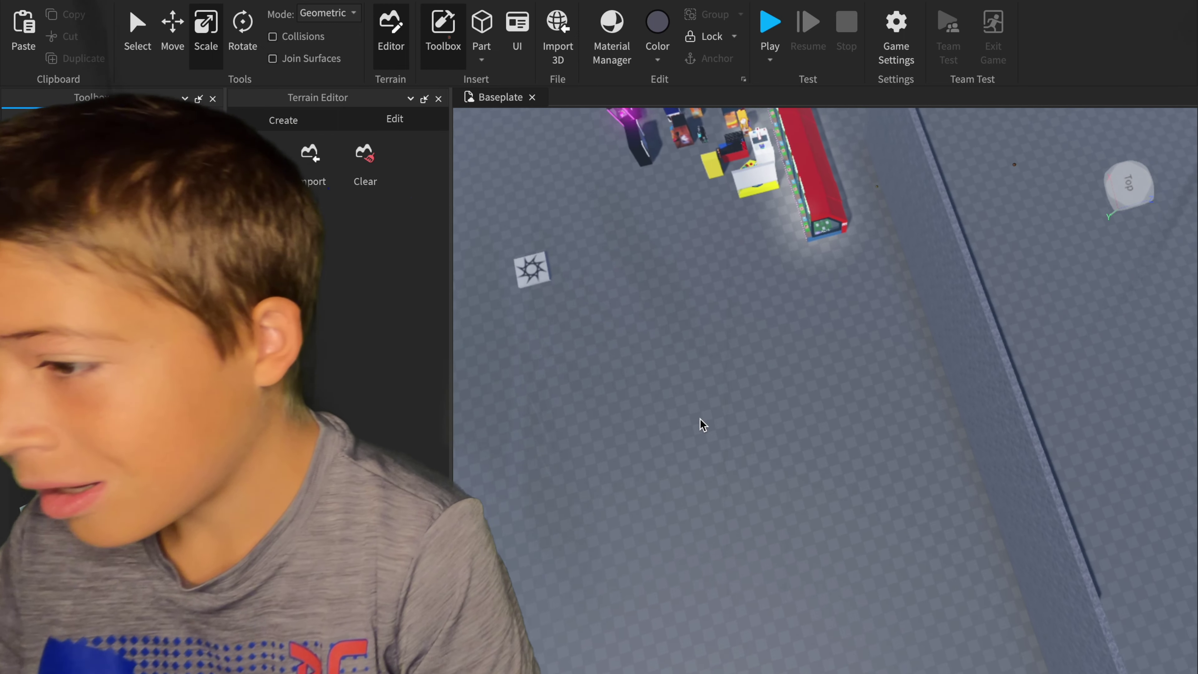
pyautogui.press('d')
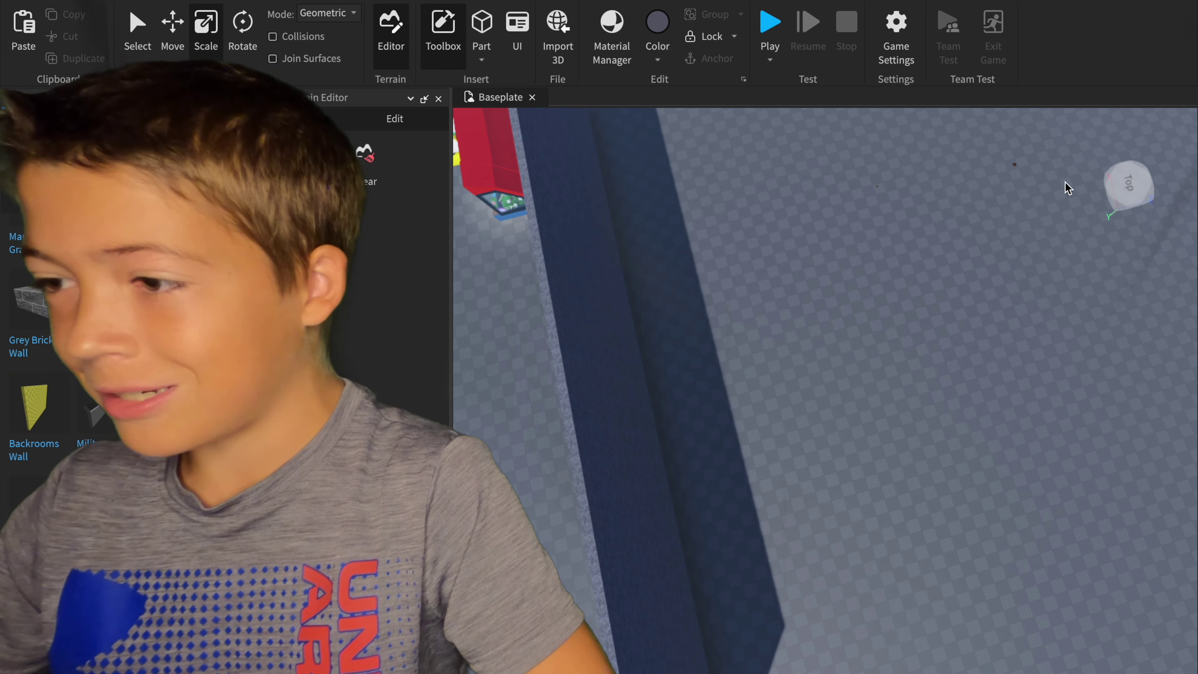
pyautogui.moveTo(1121, 195); pyautogui.dragTo(1165, 163)
pyautogui.moveTo(989, 229); pyautogui.dragTo(988, 228, button='right')
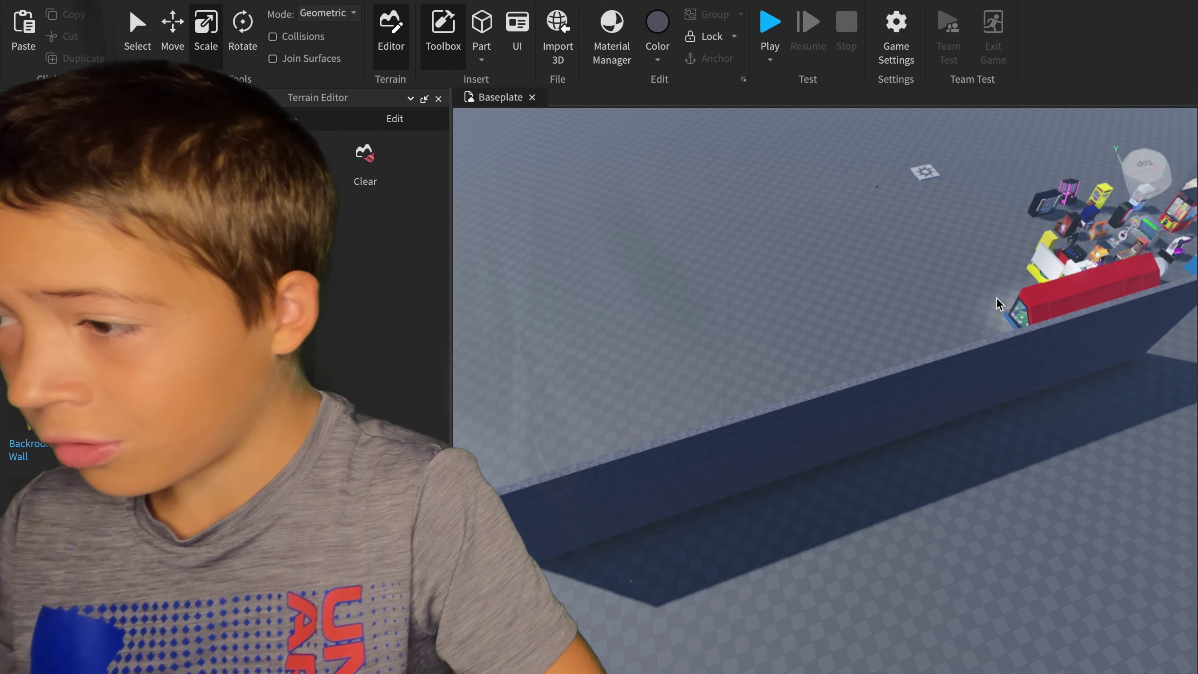
pyautogui.moveTo(1064, 295); pyautogui.dragTo(976, 309)
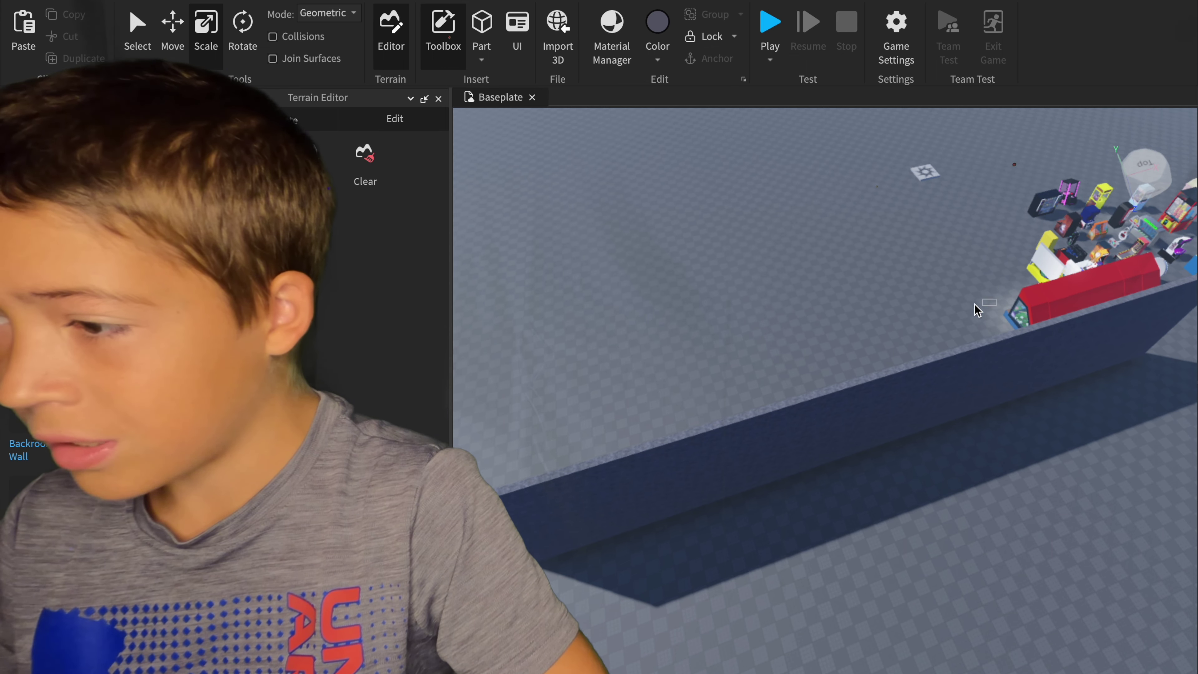
pyautogui.press('d')
pyautogui.press('w')
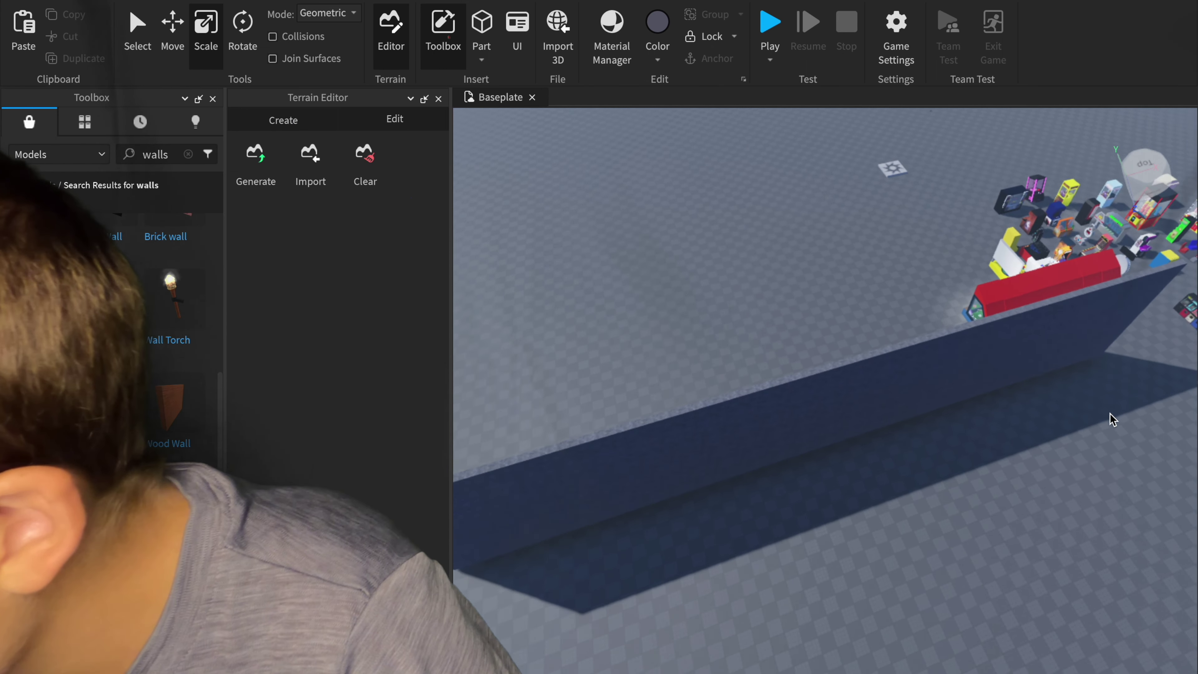
pyautogui.moveTo(1103, 364); pyautogui.dragTo(1065, 370)
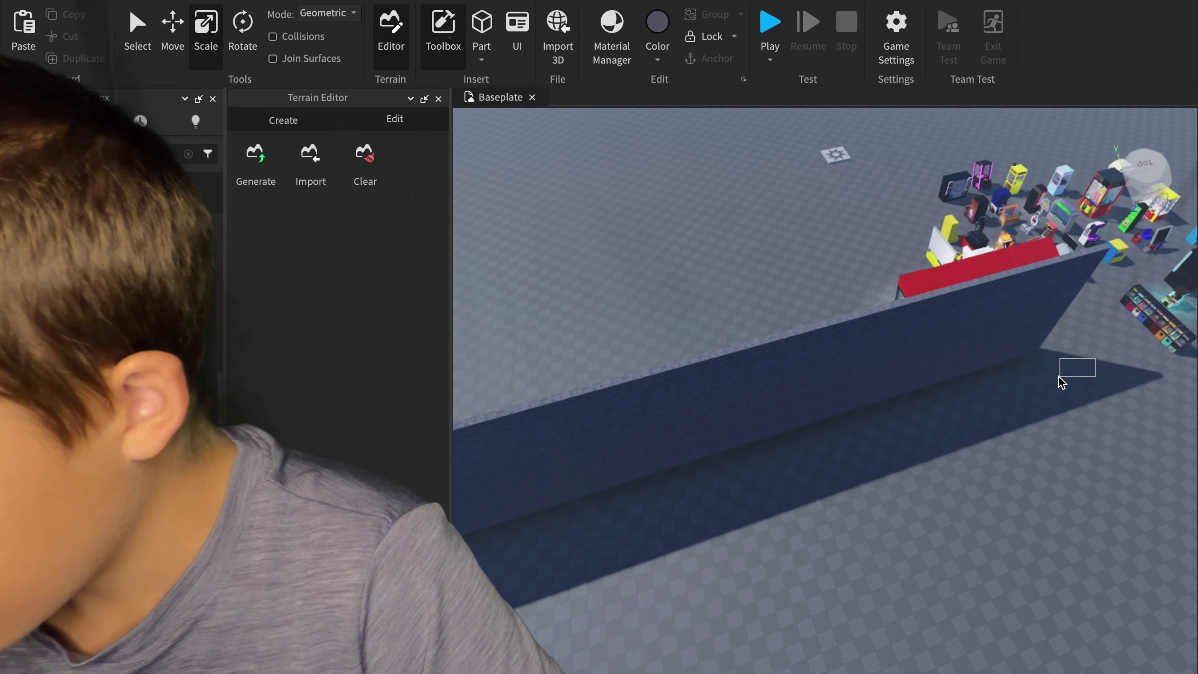
pyautogui.moveTo(1065, 370); pyautogui.dragTo(1058, 380, button='right')
pyautogui.moveTo(842, 256); pyautogui.dragTo(941, 143)
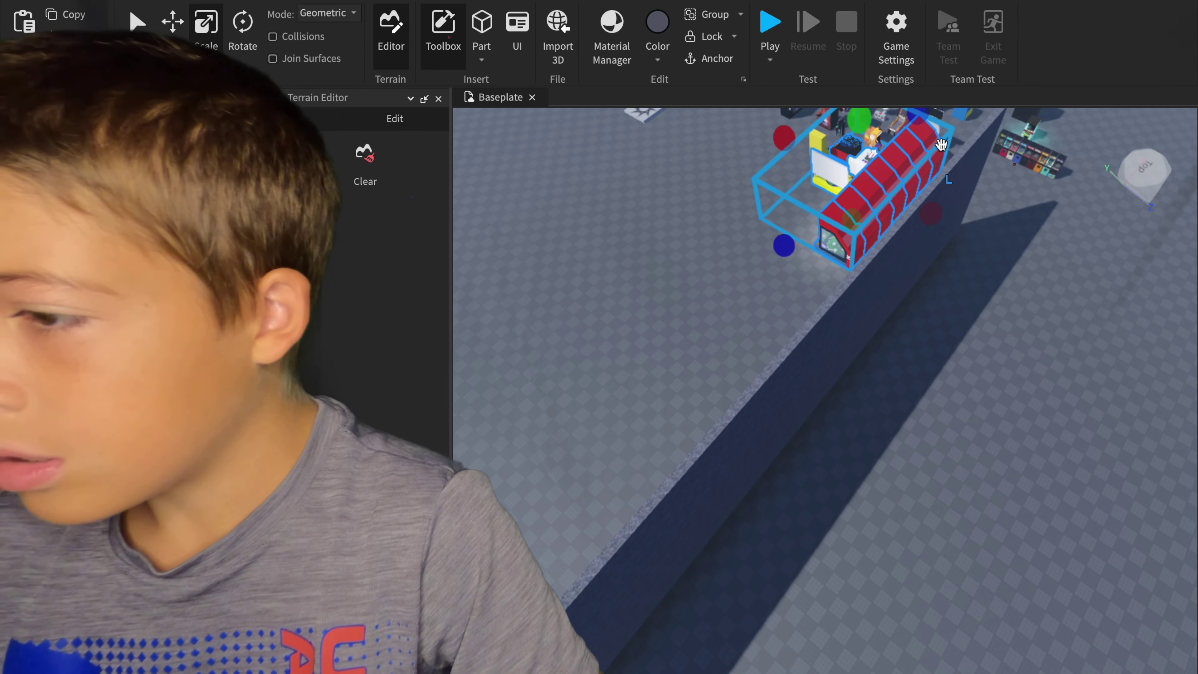
pyautogui.click(626, 334)
pyautogui.moveTo(792, 261); pyautogui.dragTo(962, 119)
pyautogui.click(690, 278)
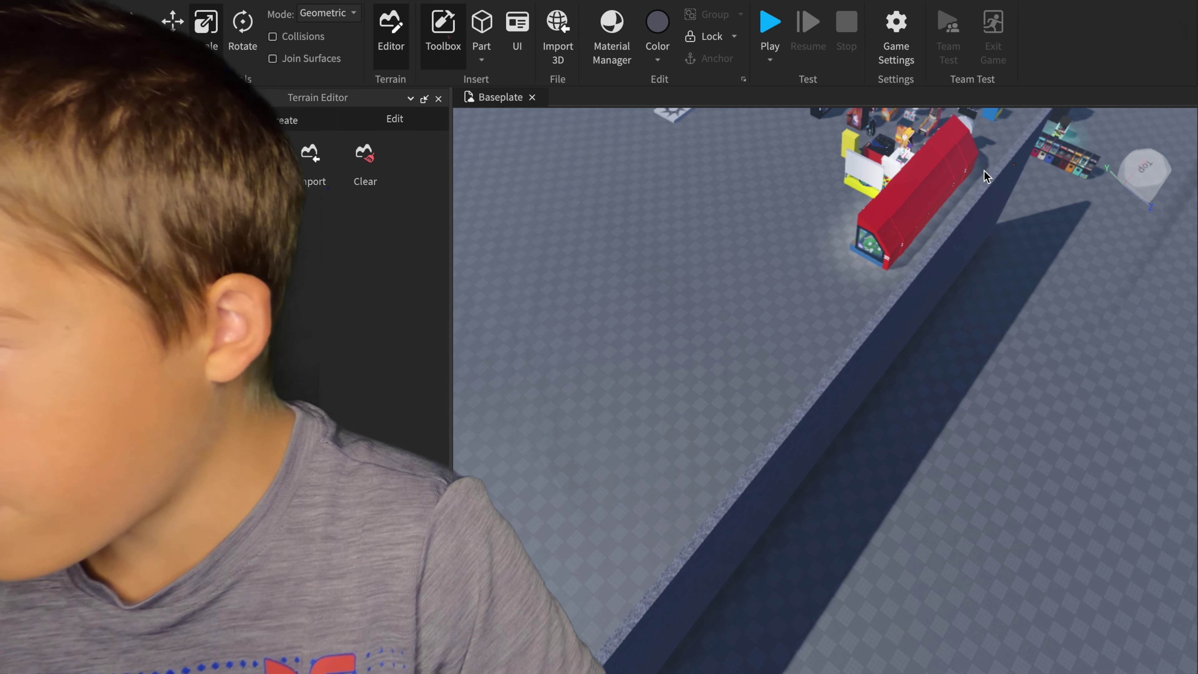
pyautogui.moveTo(984, 162); pyautogui.dragTo(945, 182)
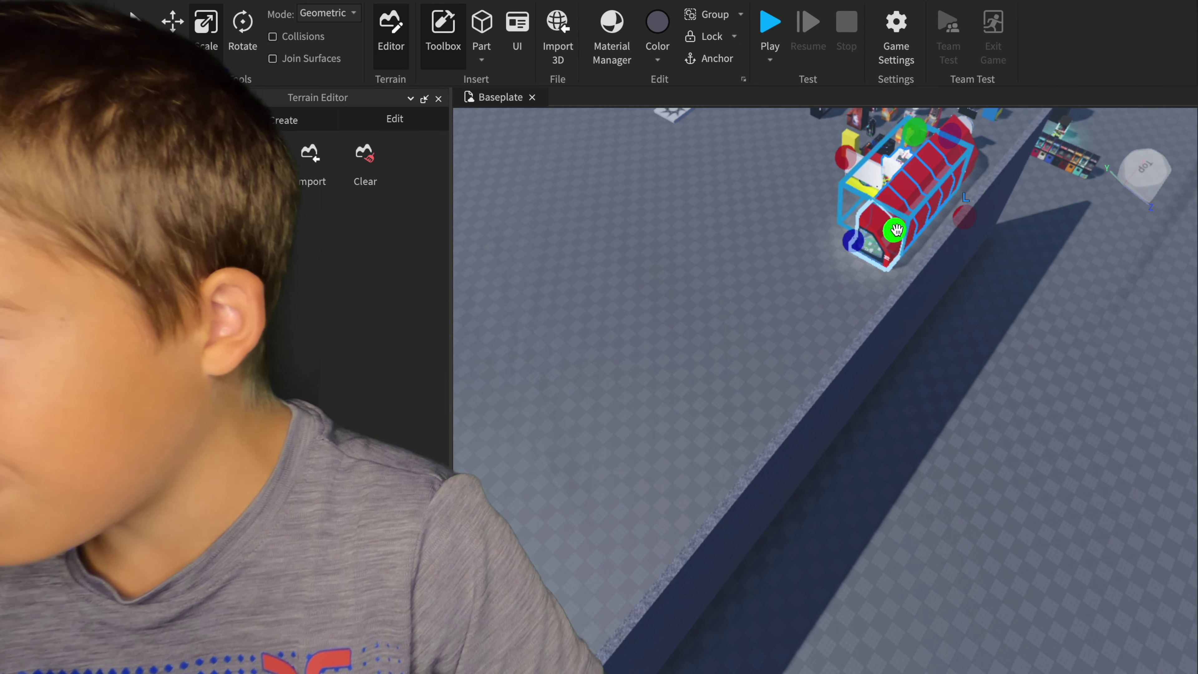
pyautogui.click(994, 165)
pyautogui.moveTo(988, 154); pyautogui.dragTo(908, 219)
pyautogui.click(992, 154)
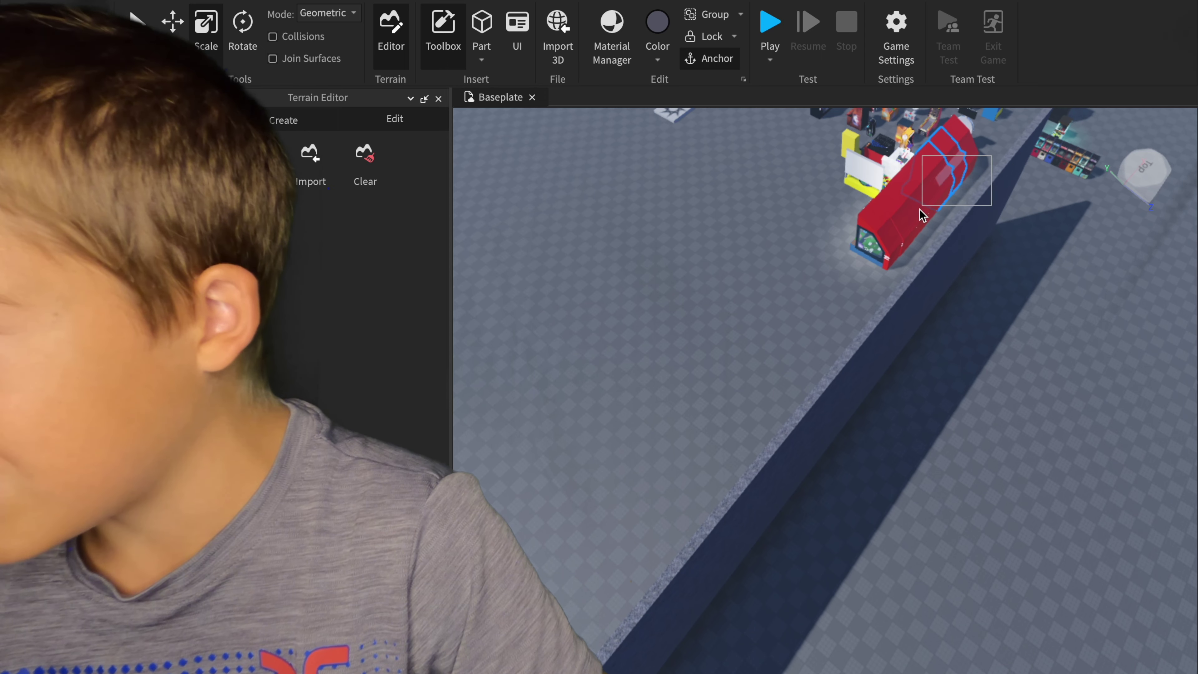
pyautogui.moveTo(907, 265); pyautogui.dragTo(907, 265)
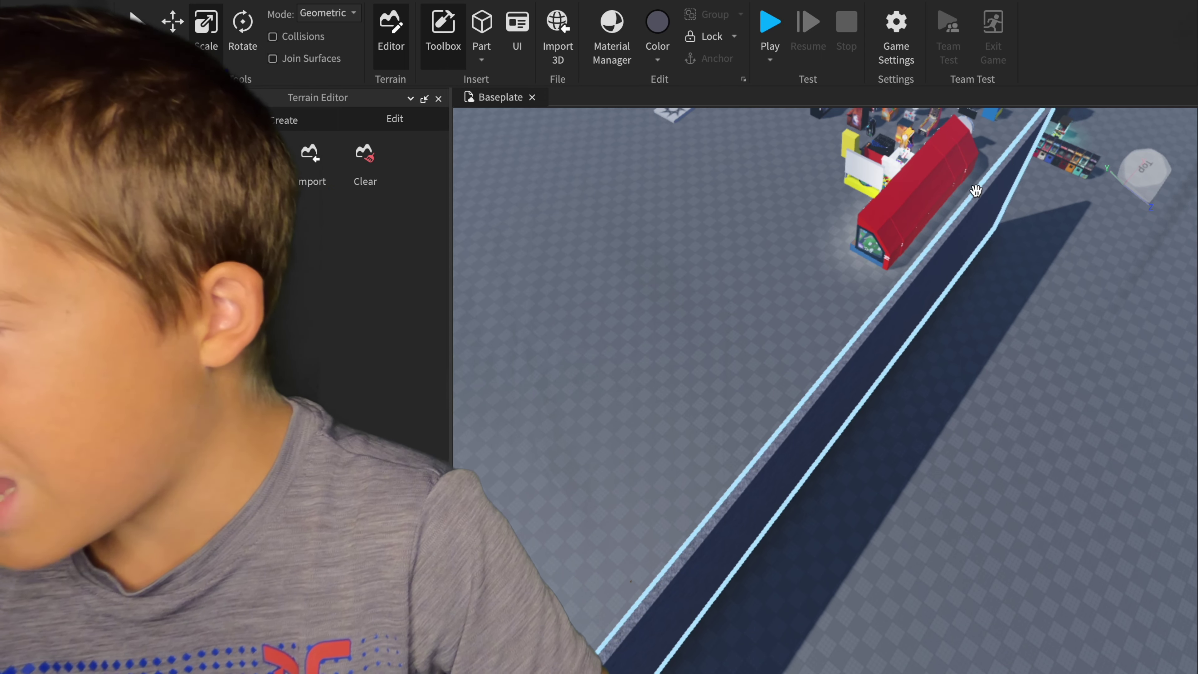
pyautogui.moveTo(984, 155); pyautogui.dragTo(901, 261)
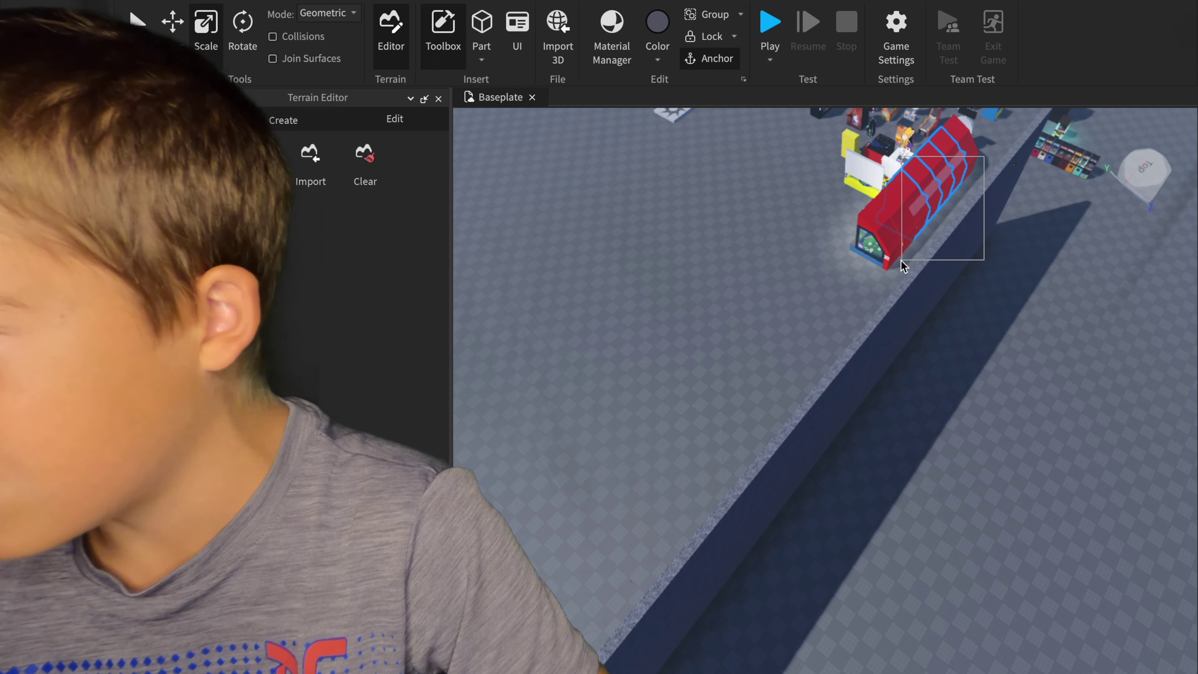
pyautogui.scroll(2, 975, 172)
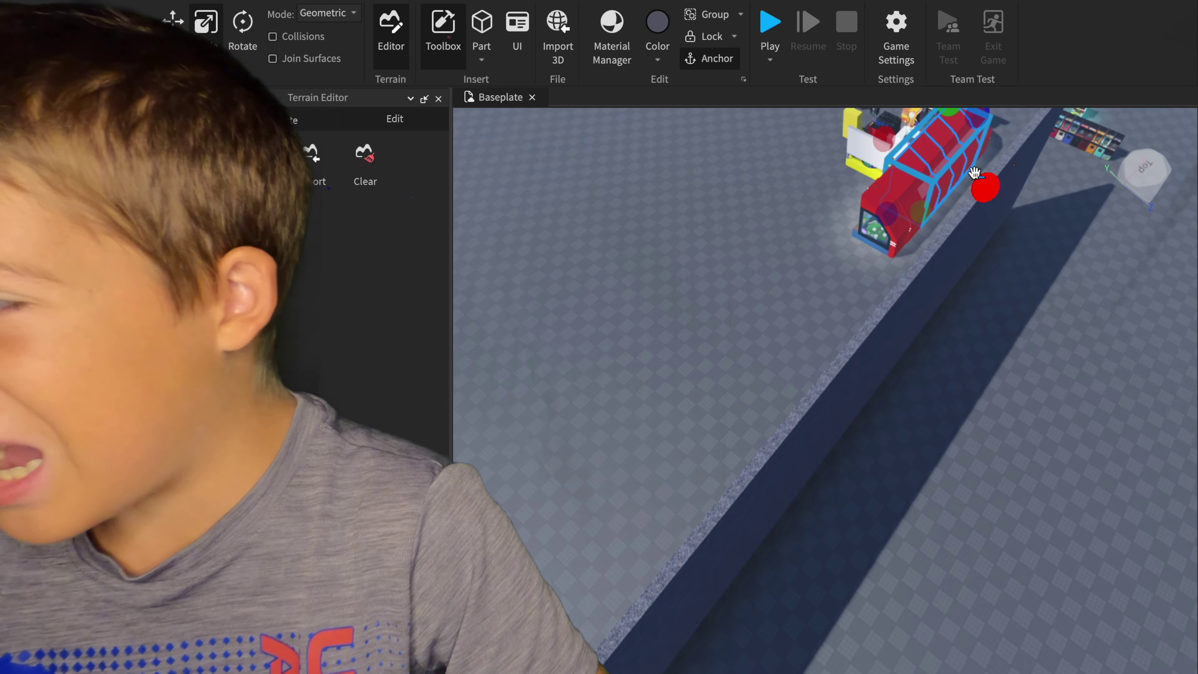
pyautogui.click(800, 267)
# Step: Move the white-and-yellow machine out of the arcade cluster onto open ground toward the spawn pad
pyautogui.scroll(2, 796, 356)
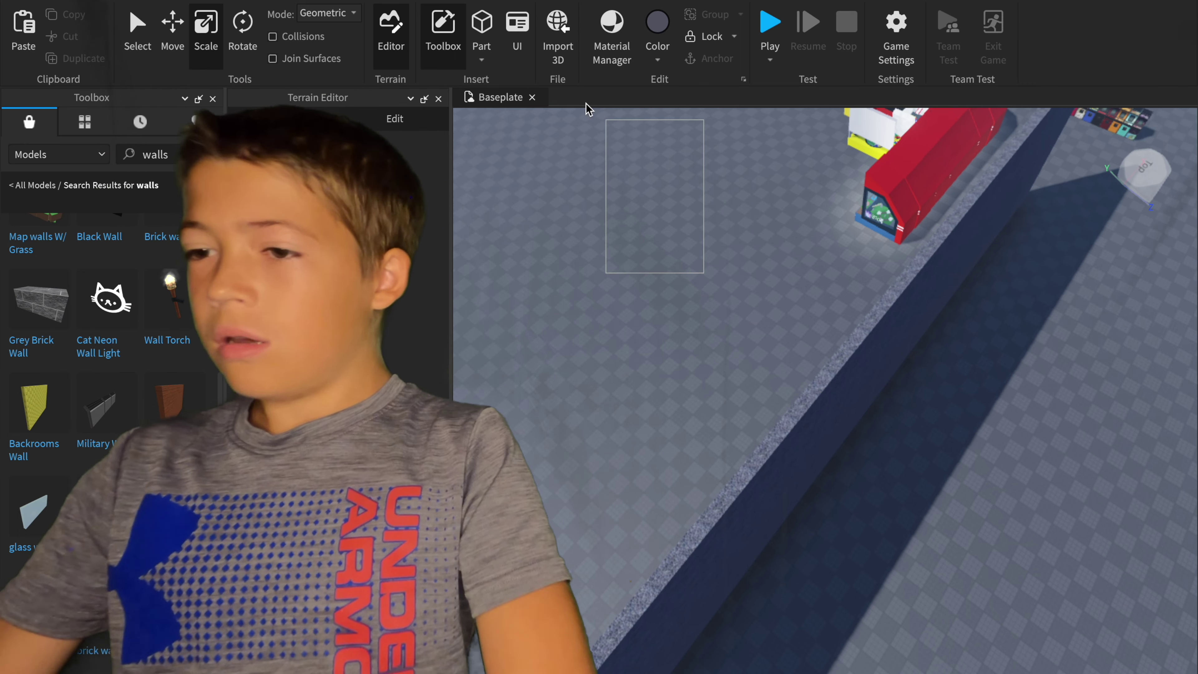
pyautogui.moveTo(568, 71); pyautogui.dragTo(652, 211)
pyautogui.moveTo(670, 215); pyautogui.dragTo(670, 215, button='right')
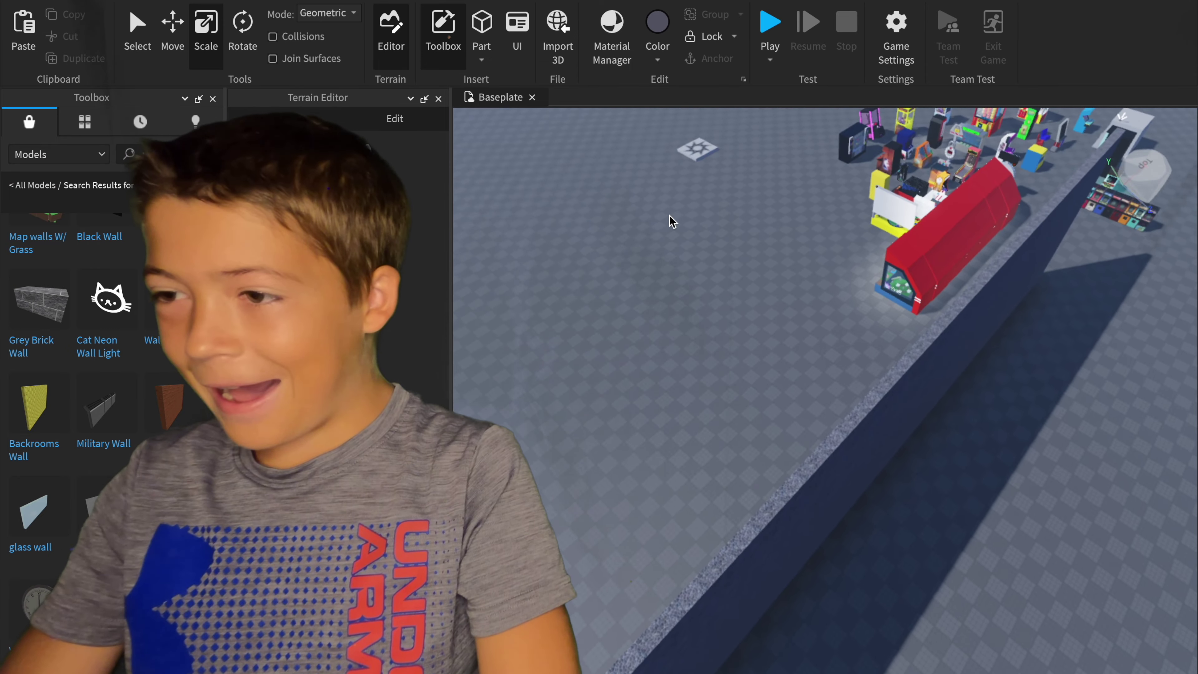
pyautogui.press('s')
pyautogui.press('s')
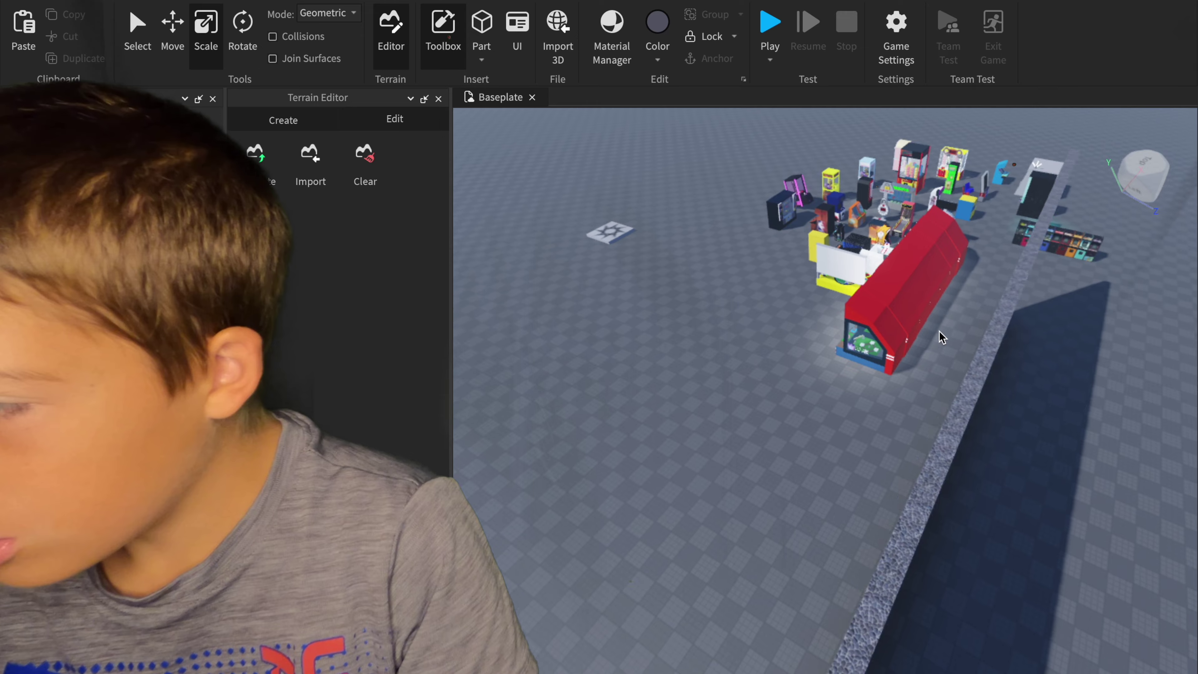
pyautogui.press('s')
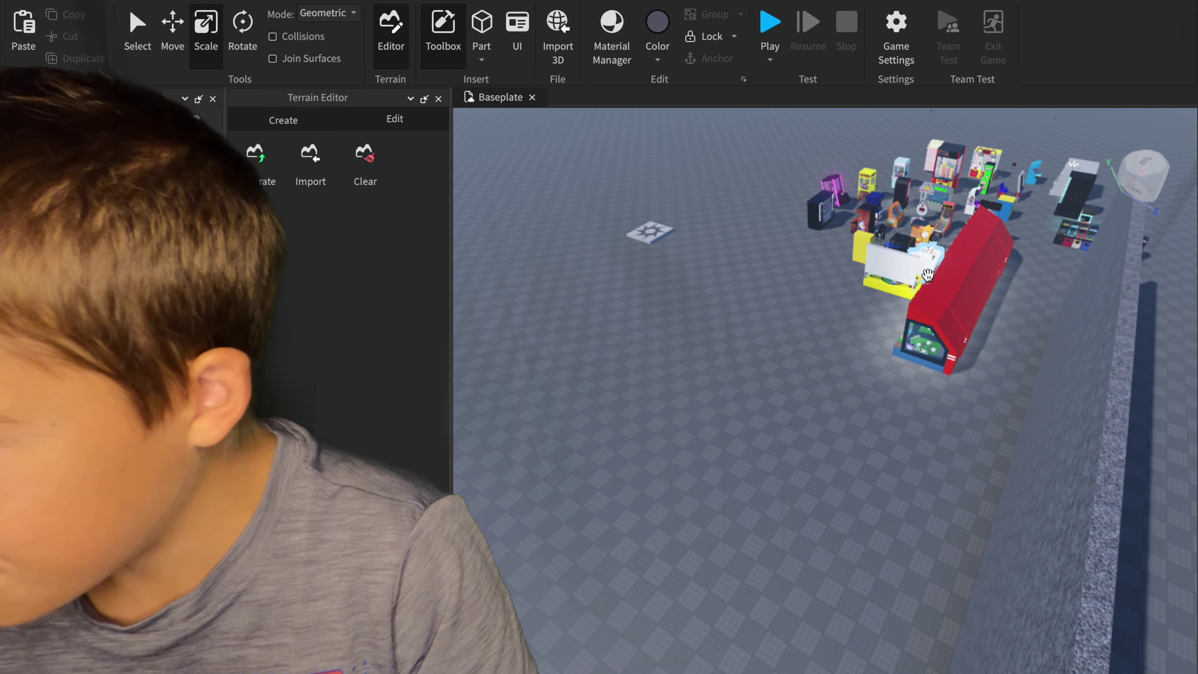
pyautogui.moveTo(911, 275); pyautogui.dragTo(745, 281)
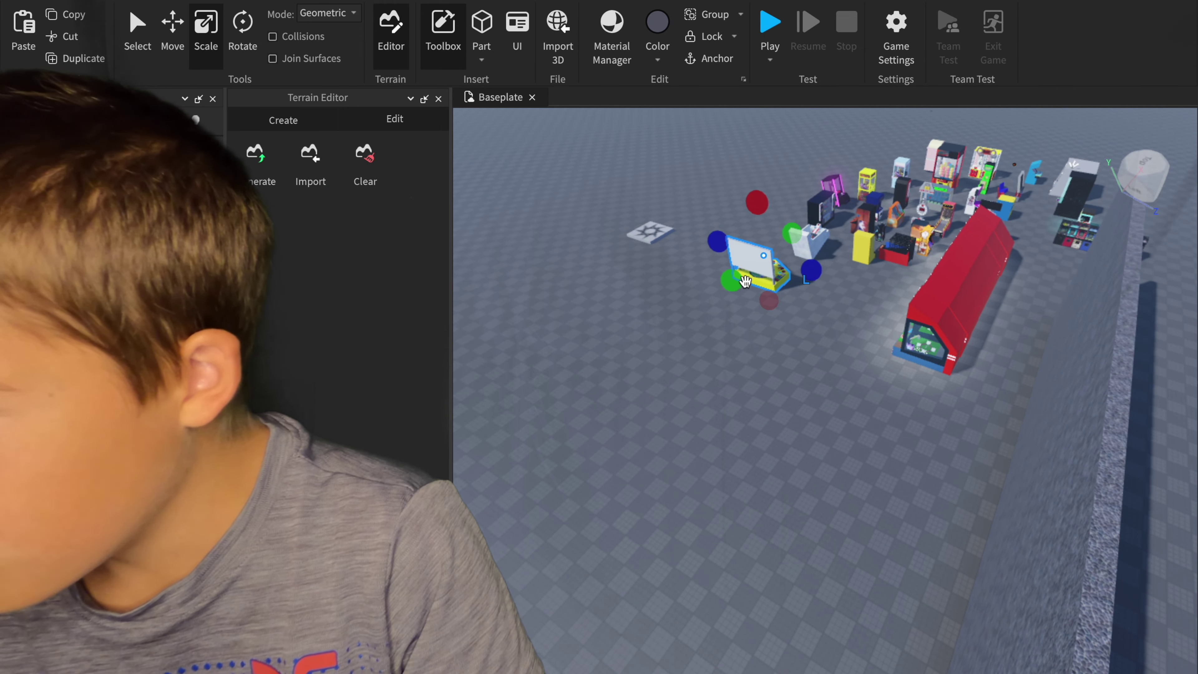
# Step: Select the whole row of red Home Run machines and group them into one object
pyautogui.press('w')
pyautogui.press('a')
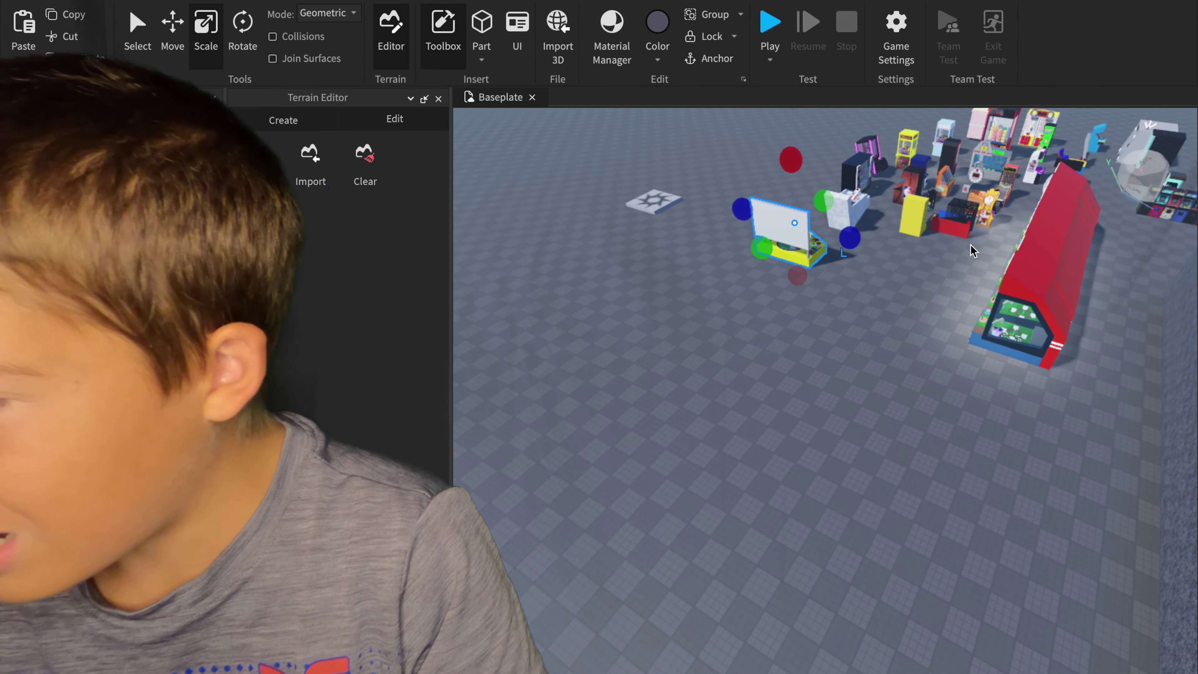
pyautogui.press('s')
pyautogui.moveTo(970, 245); pyautogui.dragTo(941, 279)
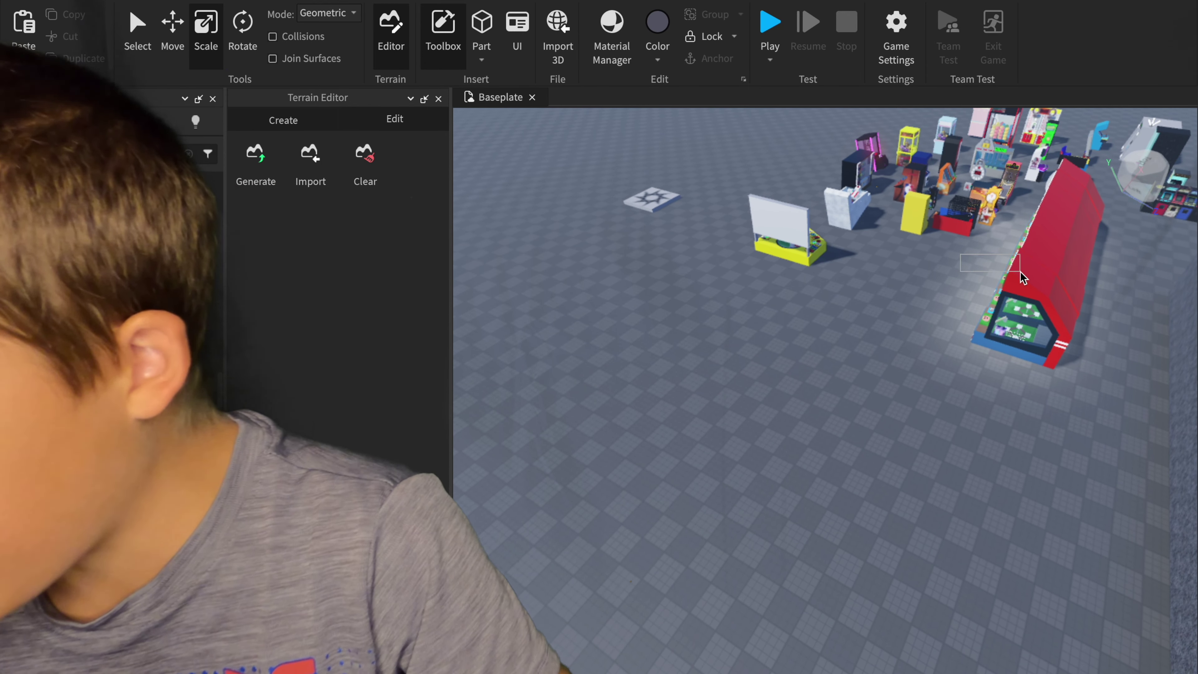
pyautogui.moveTo(1024, 276); pyautogui.dragTo(1026, 279)
pyautogui.click(880, 288)
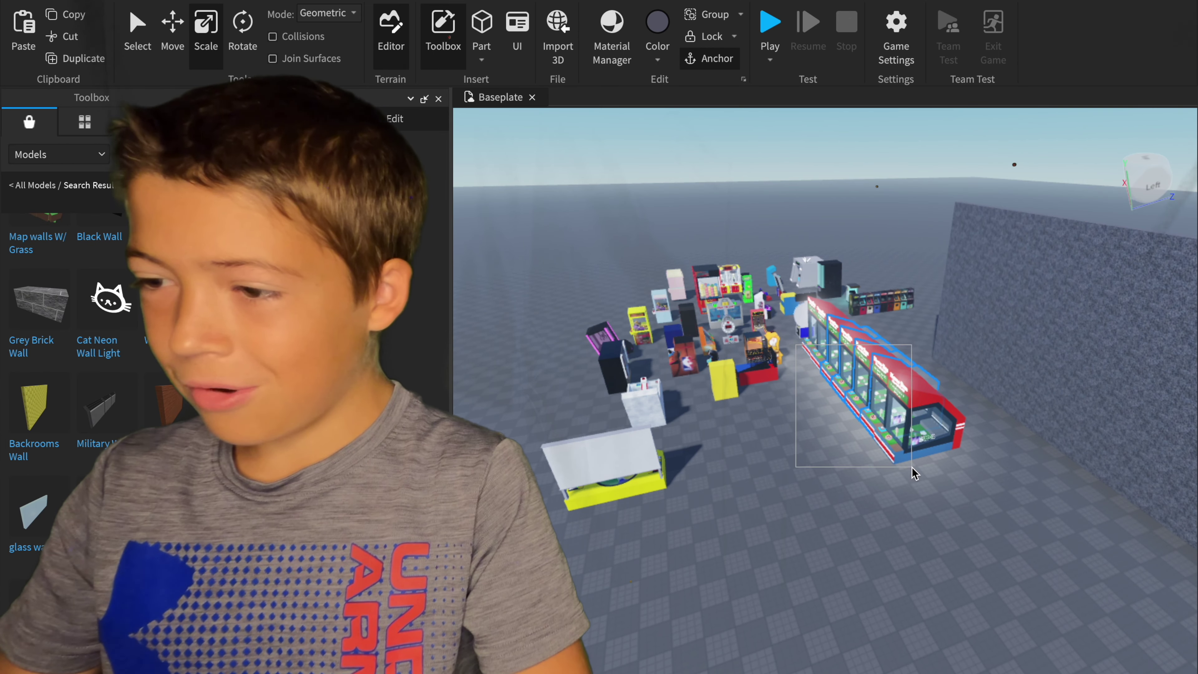
pyautogui.click(915, 474)
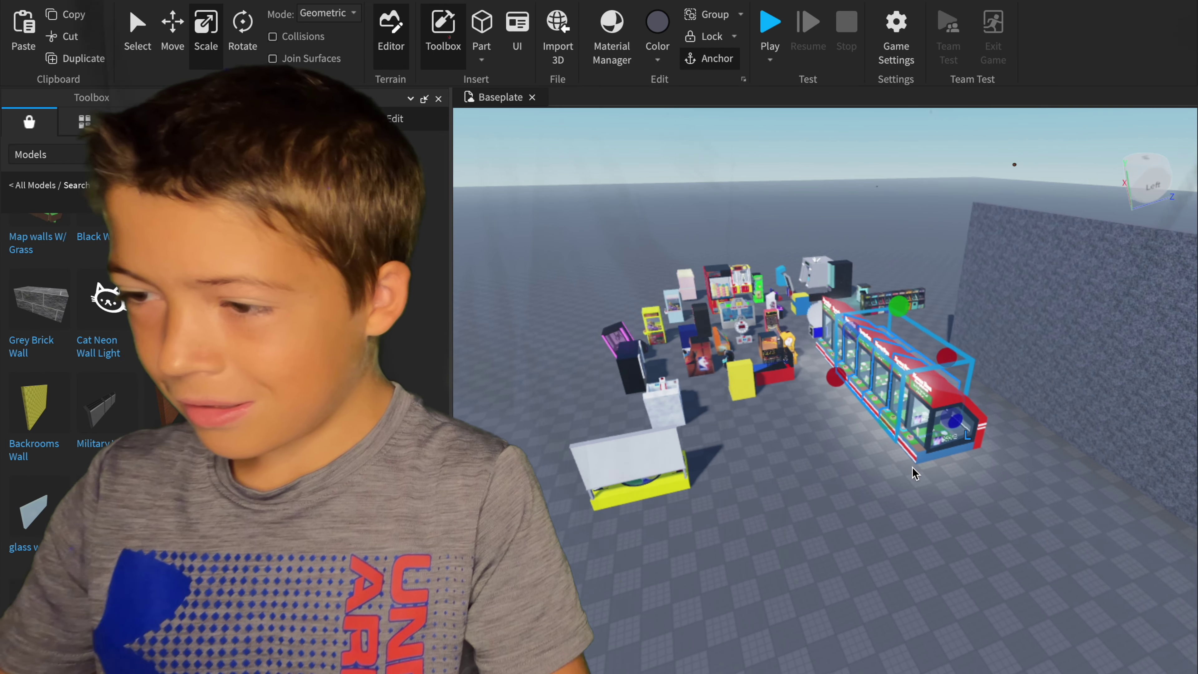
pyautogui.press('a')
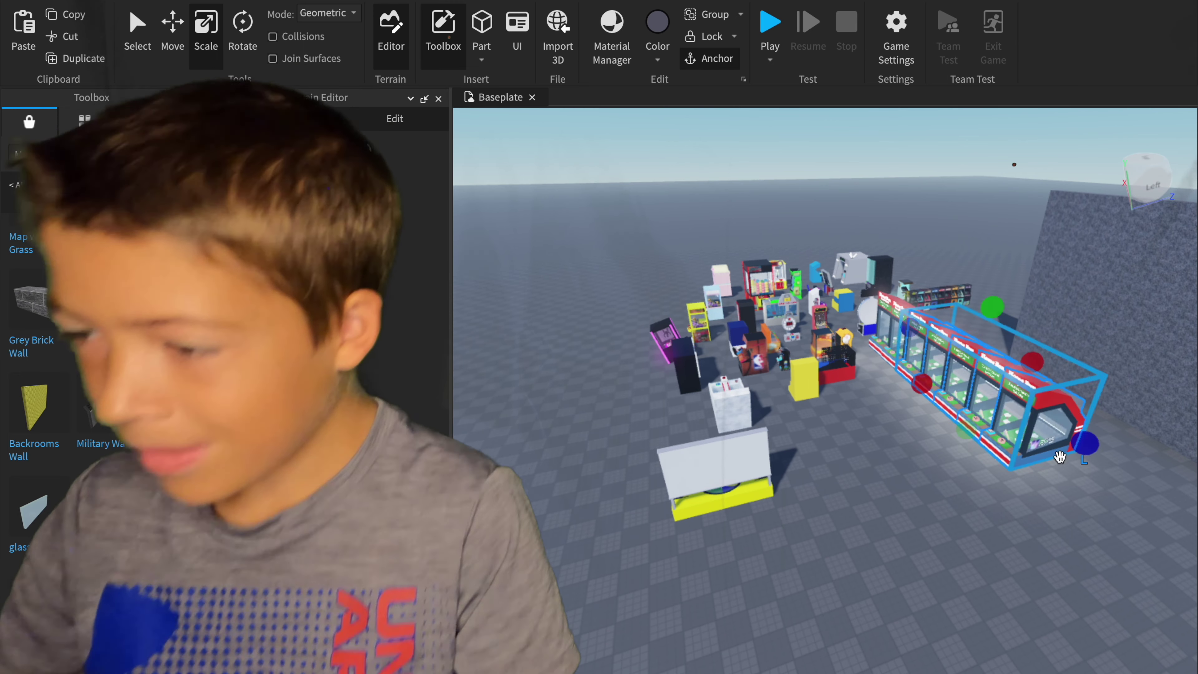
pyautogui.click(1052, 488)
pyautogui.moveTo(1030, 499); pyautogui.dragTo(909, 343)
pyautogui.moveTo(1063, 549); pyautogui.dragTo(936, 364)
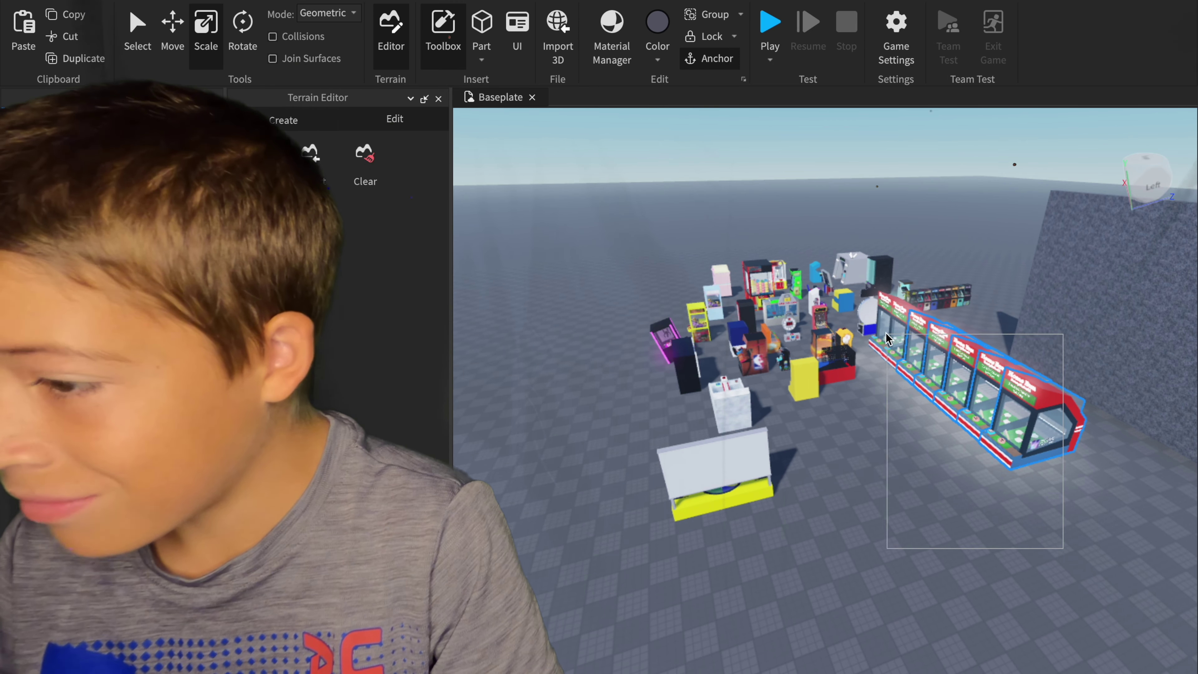
pyautogui.moveTo(878, 326); pyautogui.dragTo(875, 319)
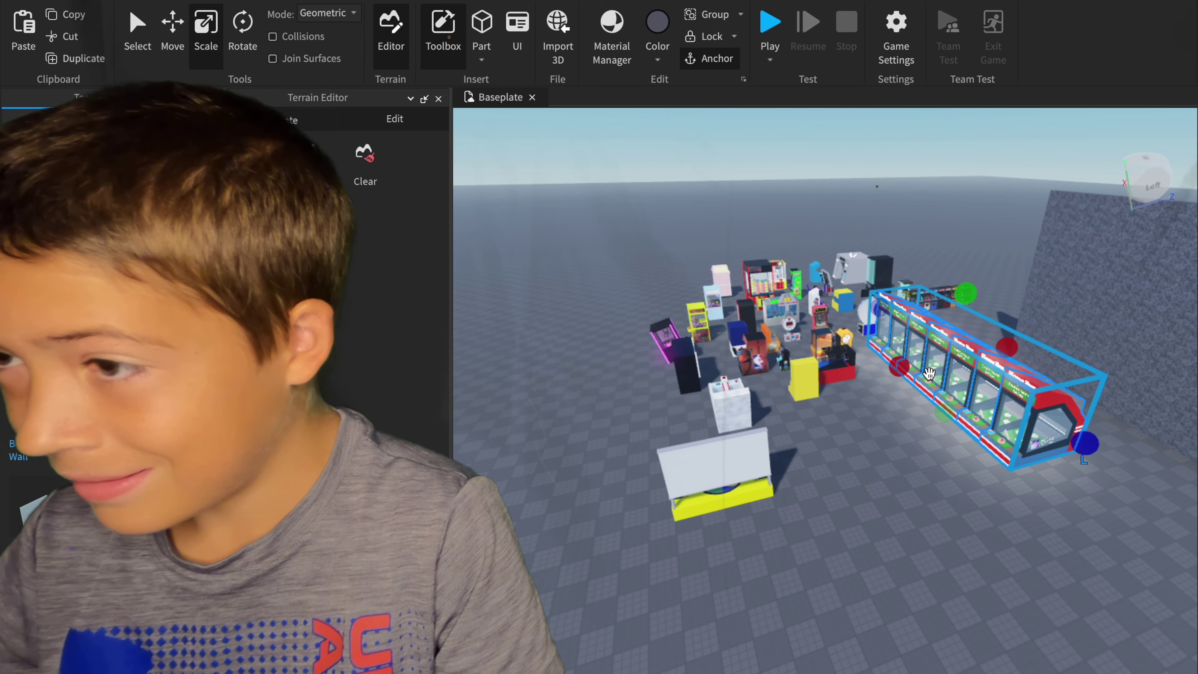
pyautogui.click(710, 16)
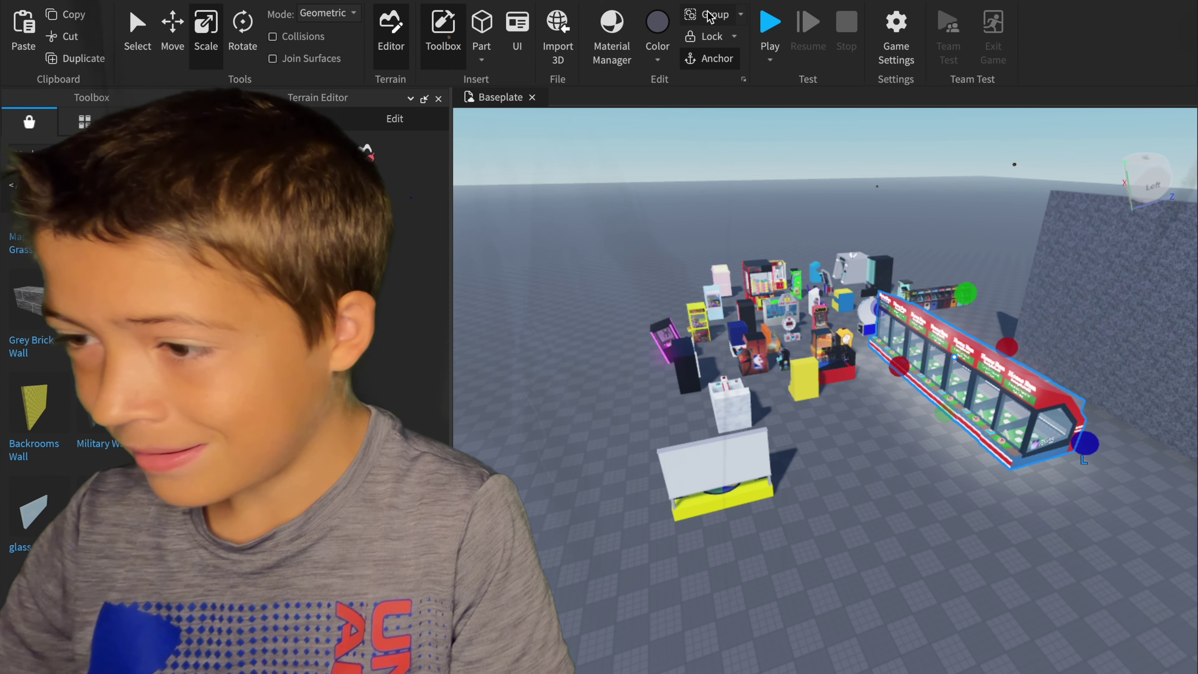
# Step: Move the grouped Home Run machines to the outer side of the long wall and rotate them to face away from it
pyautogui.moveTo(964, 386); pyautogui.dragTo(1021, 446)
pyautogui.press('d')
pyautogui.press('d')
pyautogui.press('d')
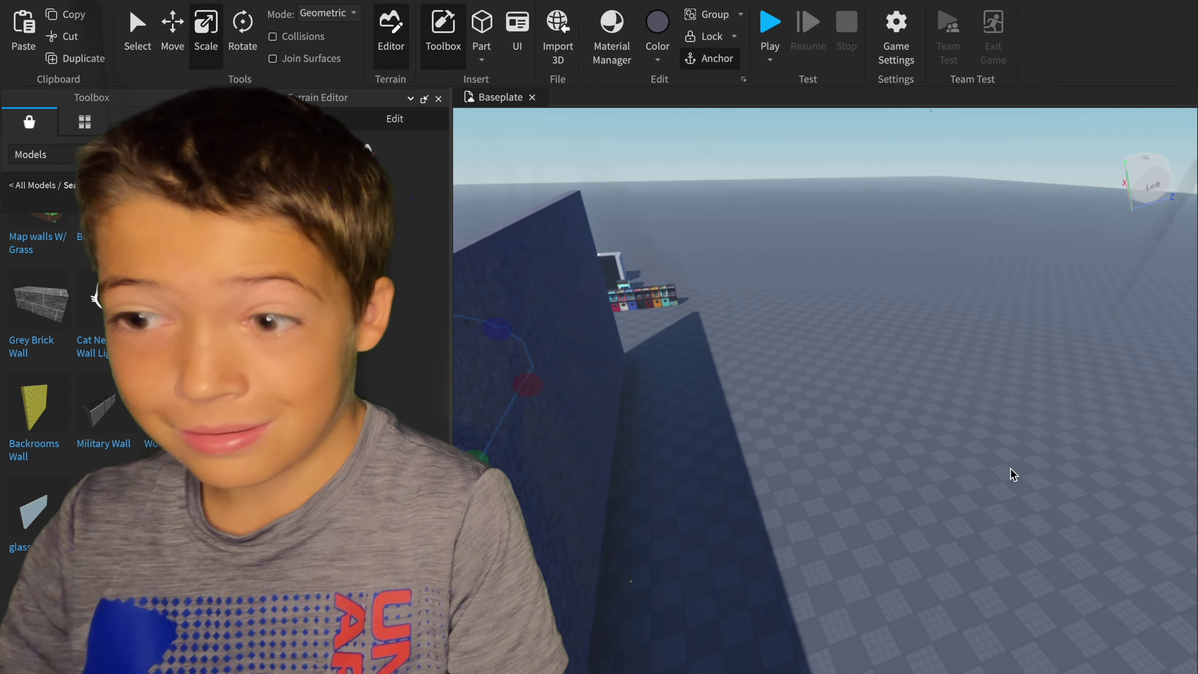
pyautogui.moveTo(1013, 473); pyautogui.dragTo(1010, 476, button='right')
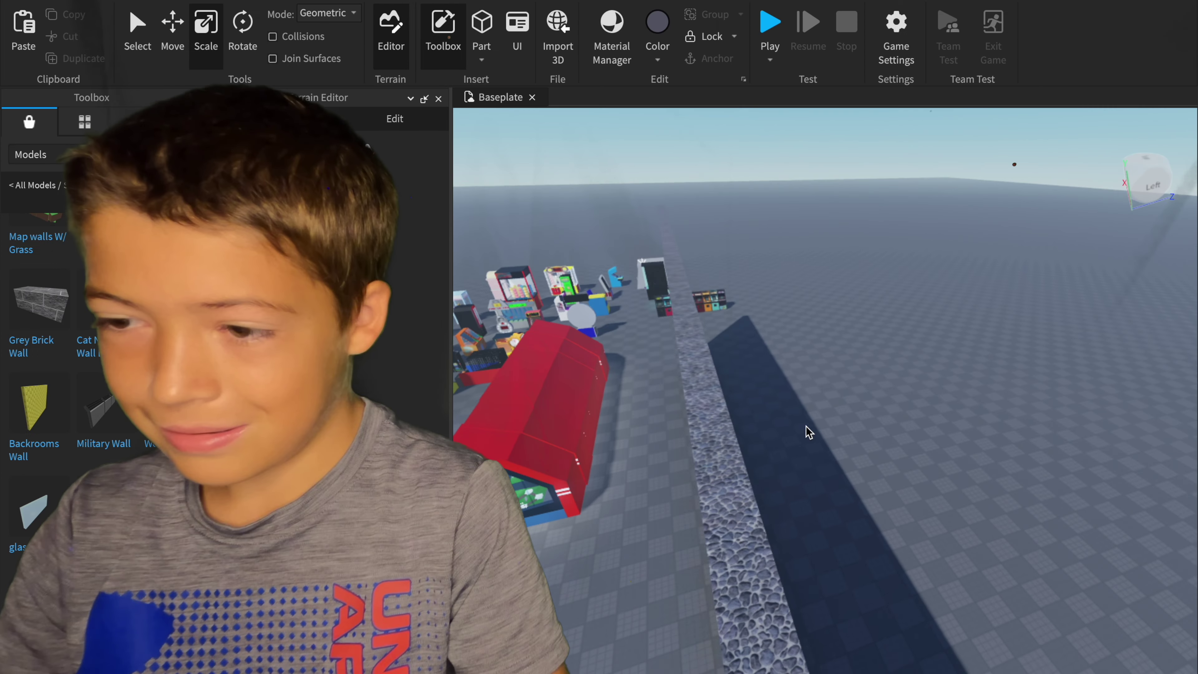
pyautogui.moveTo(805, 428); pyautogui.dragTo(807, 432, button='right')
pyautogui.moveTo(537, 429); pyautogui.dragTo(722, 535)
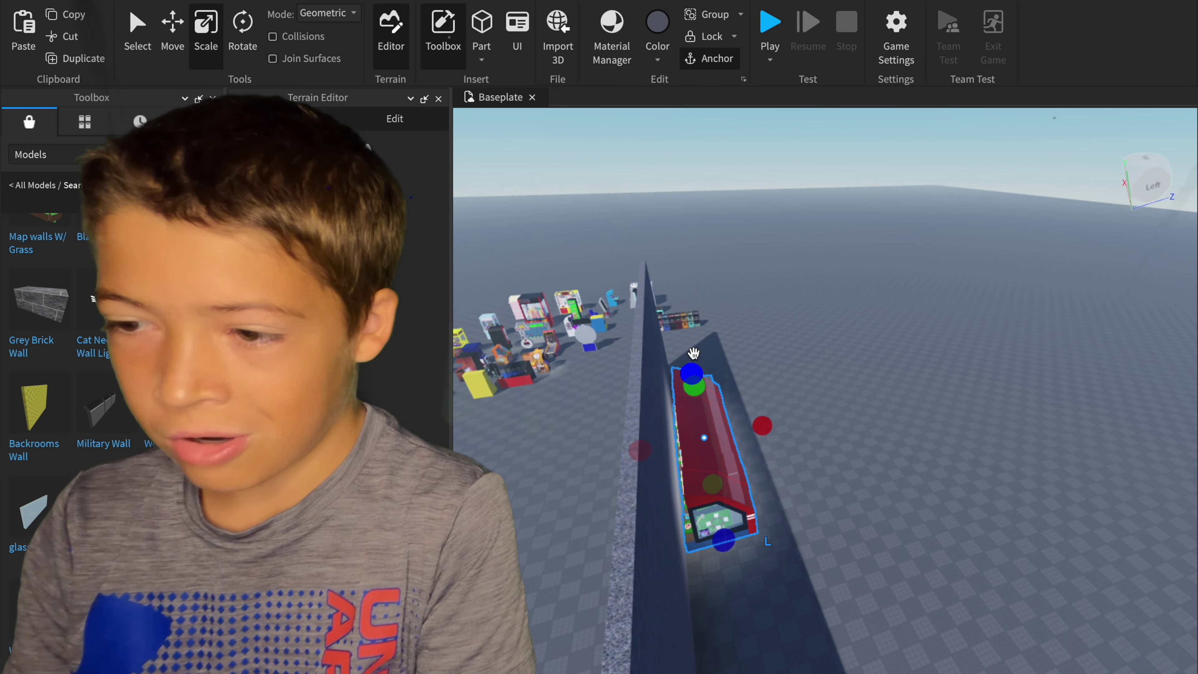
pyautogui.click(235, 39)
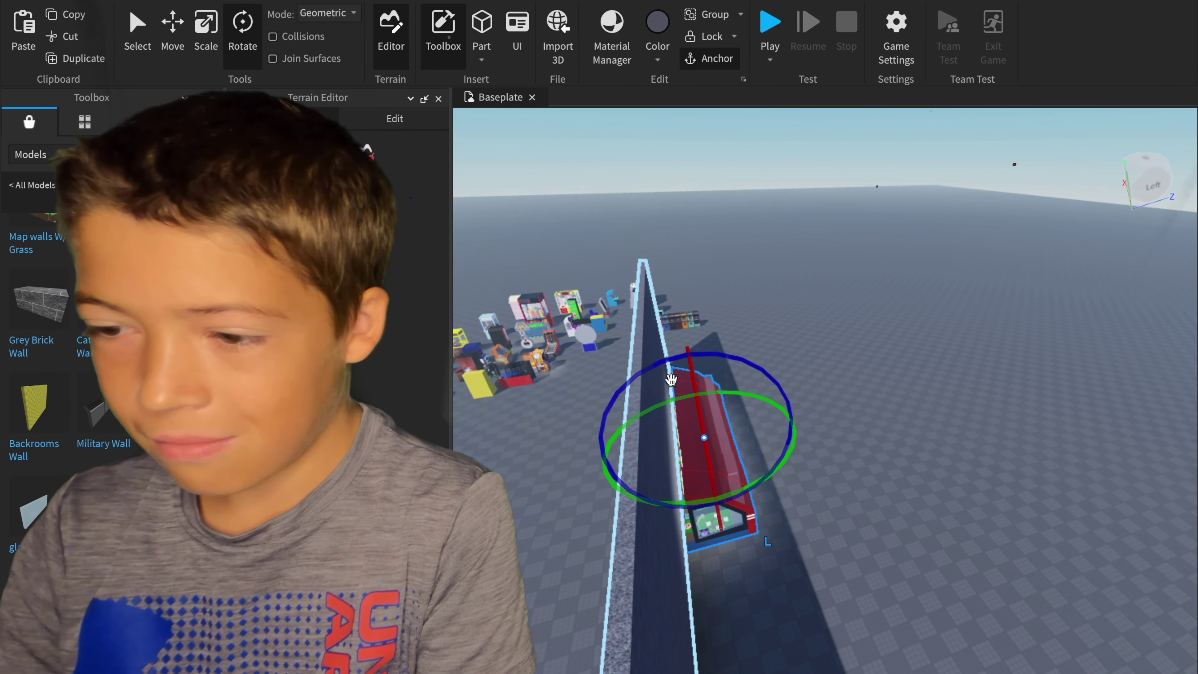
pyautogui.moveTo(731, 497); pyautogui.dragTo(723, 408)
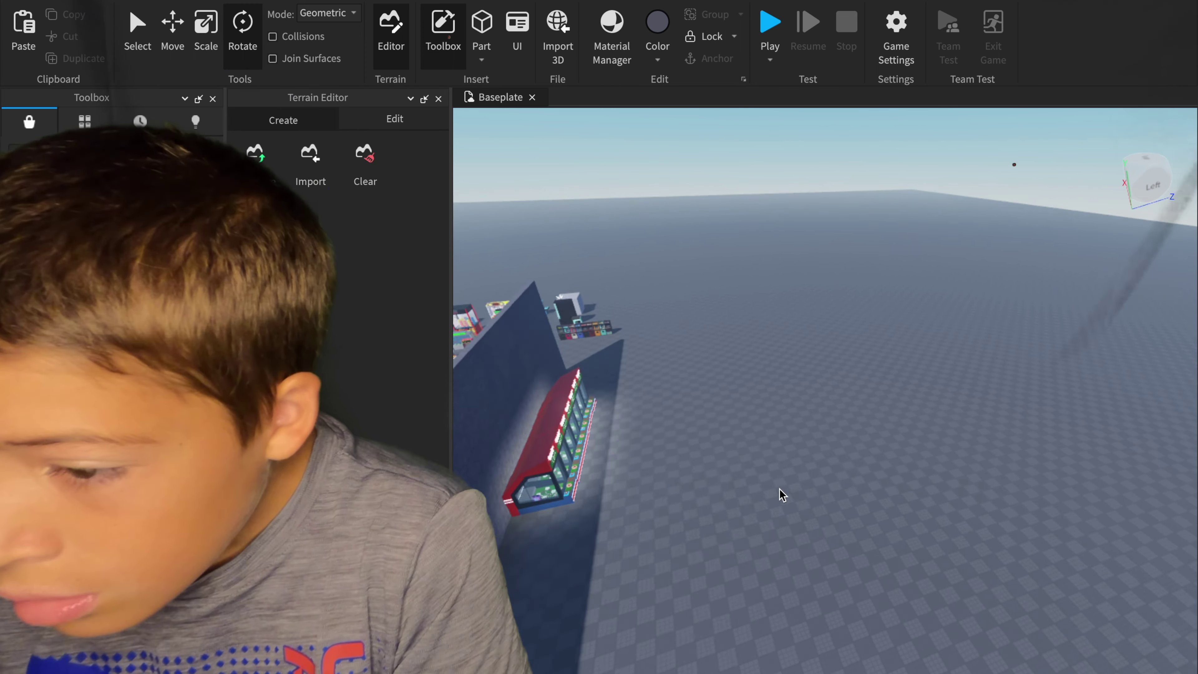
# Step: Move the Home Run row away from the wall and place a second long stone wall at right angles to the first wall's end
pyautogui.scroll(-2, 781, 495)
pyautogui.moveTo(613, 460); pyautogui.dragTo(651, 339)
pyautogui.moveTo(736, 493); pyautogui.dragTo(869, 447)
pyautogui.moveTo(895, 490); pyautogui.dragTo(949, 506)
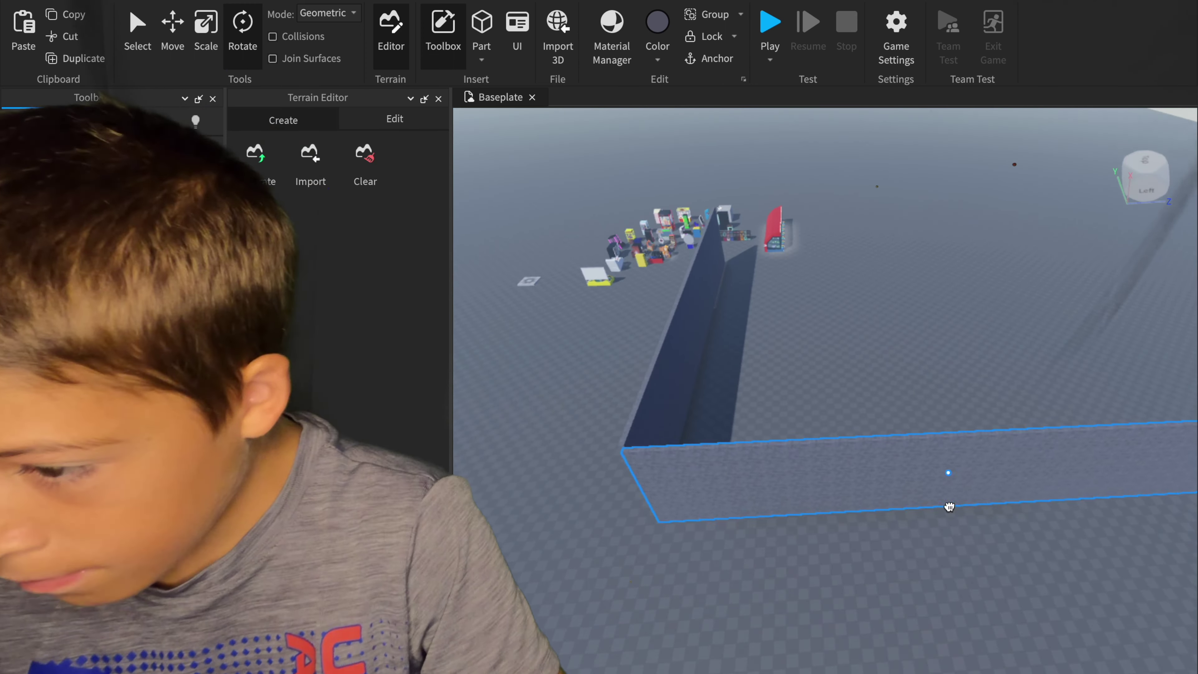
# Step: Position the small door model on the ground outside the corner of the two walls
pyautogui.press('d')
pyautogui.click(784, 564)
pyautogui.moveTo(784, 564); pyautogui.dragTo(634, 557)
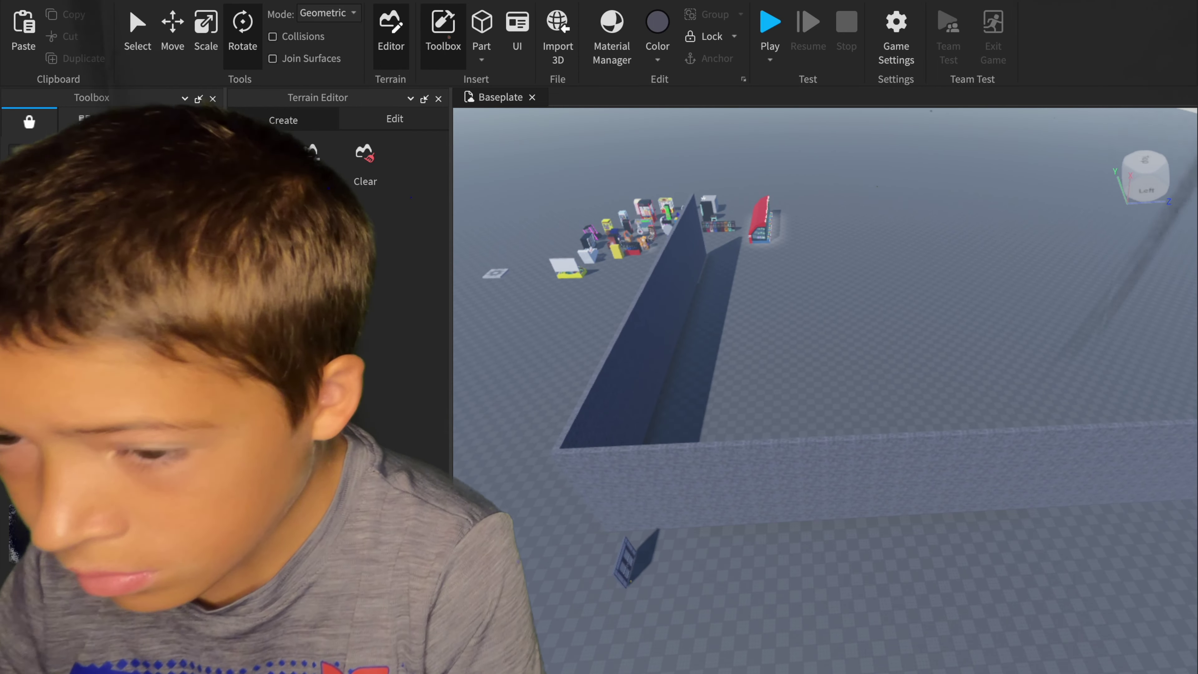
# Step: Rotate the stone wall section near the door model about its vertical axis so it runs across the adjoining wall
pyautogui.click(877, 382)
pyautogui.click(565, 263)
pyautogui.moveTo(877, 382); pyautogui.dragTo(750, 604, button='right')
pyautogui.click(750, 604)
pyautogui.moveTo(660, 575); pyautogui.dragTo(797, 519)
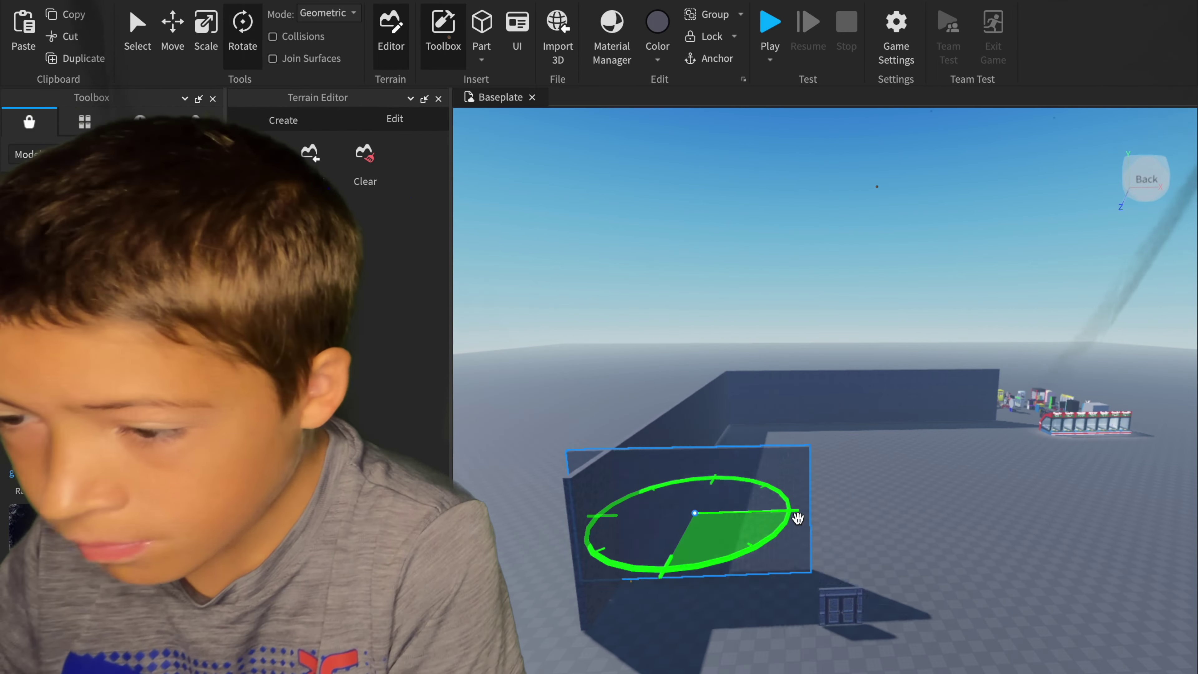
# Step: Duplicate the wall section and place it along the open side of the enclosure near the doors
pyautogui.moveTo(802, 570); pyautogui.dragTo(1019, 619)
pyautogui.hotkey('ctrl', 'd')
pyautogui.press('d')
pyautogui.click(856, 604)
pyautogui.hotkey('ctrl', 'd')
pyautogui.moveTo(855, 605); pyautogui.dragTo(931, 444)
# Step: Scale the wall section beside the doors toward the opposite wall to close the gap
pyautogui.moveTo(931, 444); pyautogui.dragTo(963, 198, button='right')
pyautogui.hotkey('ctrl', '3')
pyautogui.scroll(3, 851, 331)
pyautogui.click(852, 396)
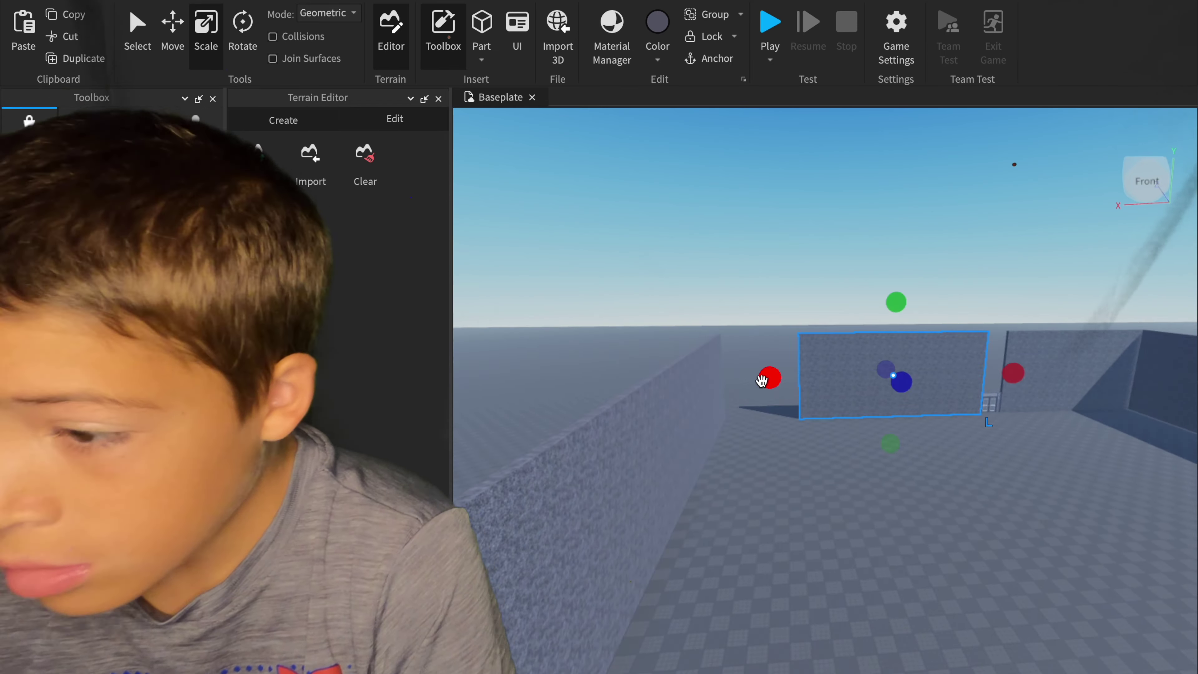
pyautogui.moveTo(792, 487); pyautogui.dragTo(785, 412)
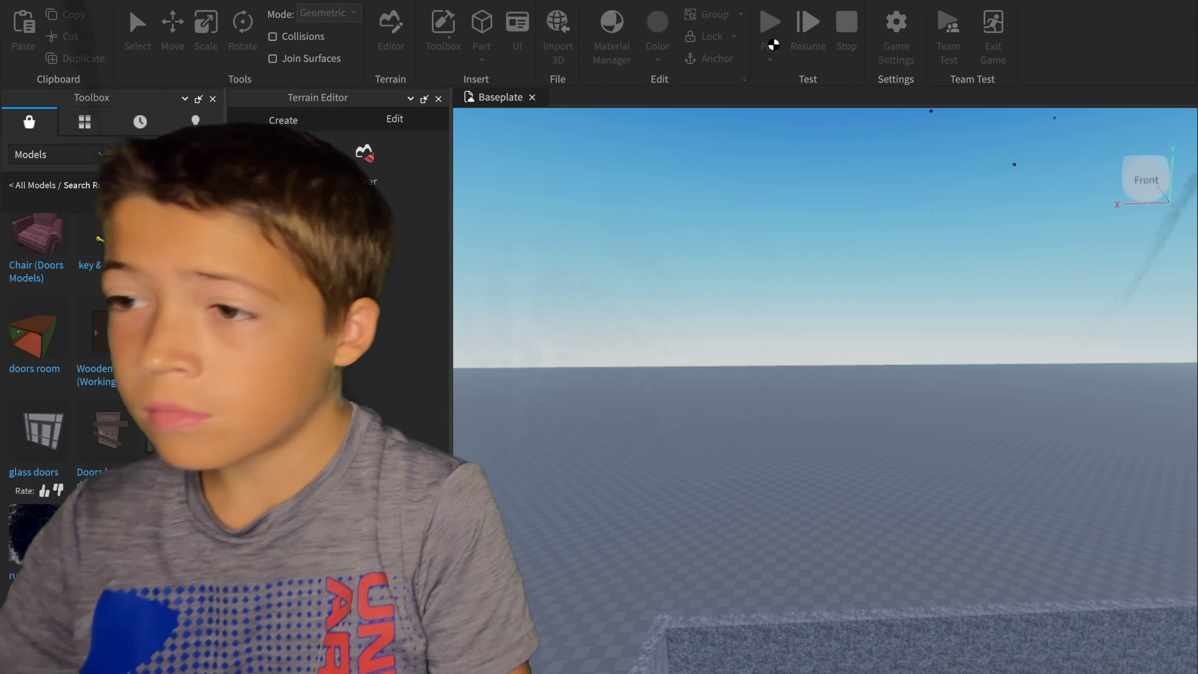
# Step: Playtest the place and run the character past the Home Run machines and along the stone walls
pyautogui.click(769, 29)
pyautogui.press('w')
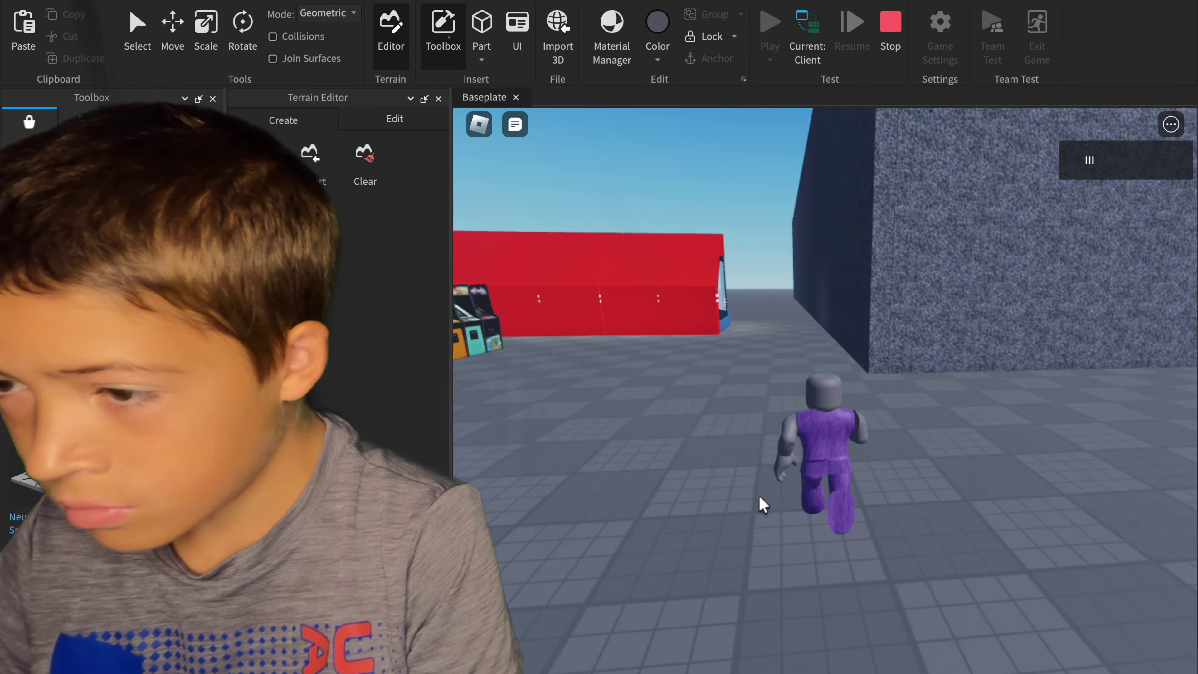
pyautogui.press('space')
pyautogui.press('w')
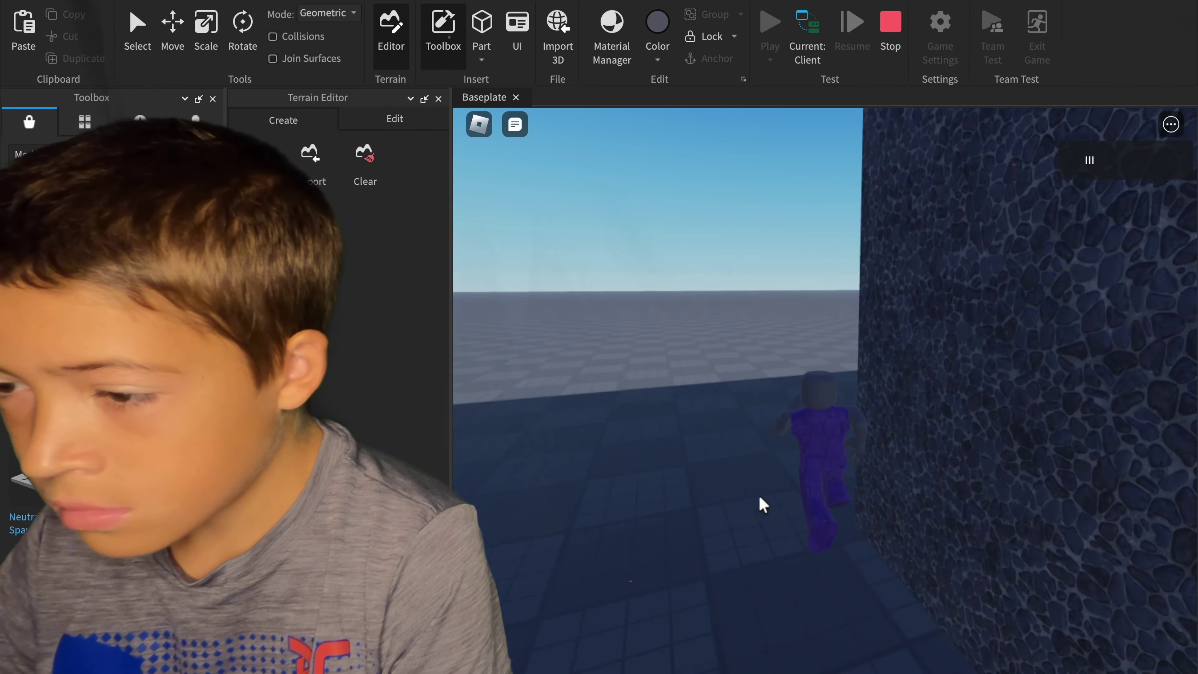
pyautogui.press('space')
pyautogui.press('w')
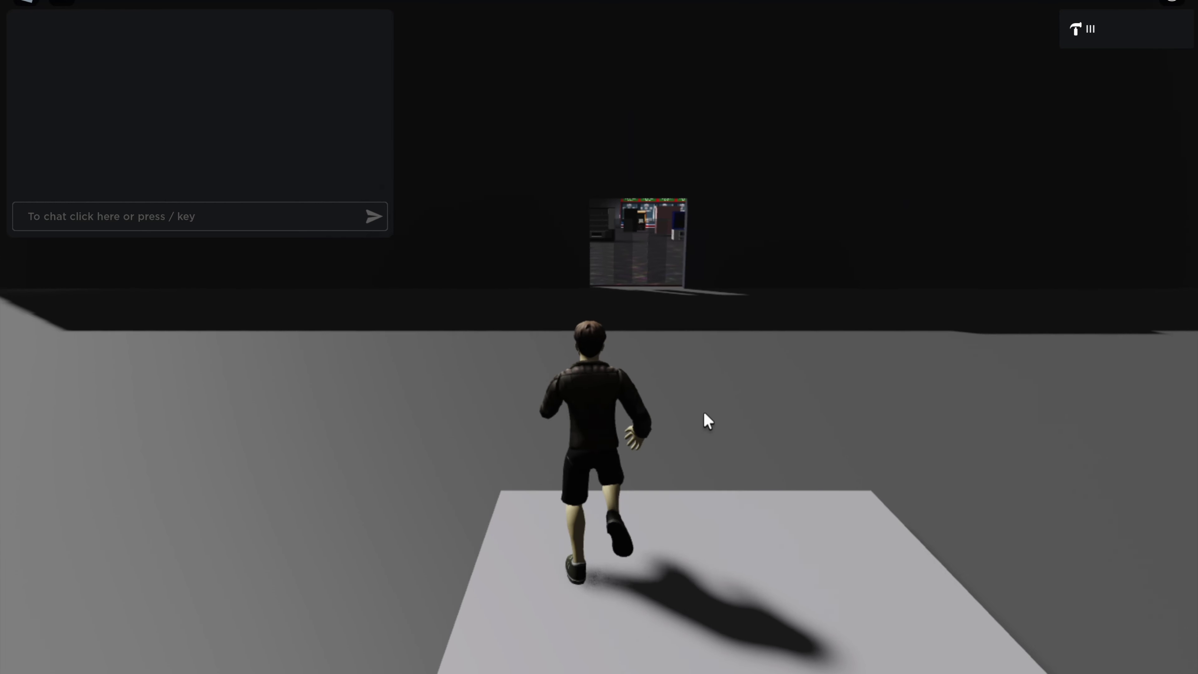
# Step: Walk the character from the spawn pad toward the building's entrance doors and look around the front wall
pyautogui.press('w')
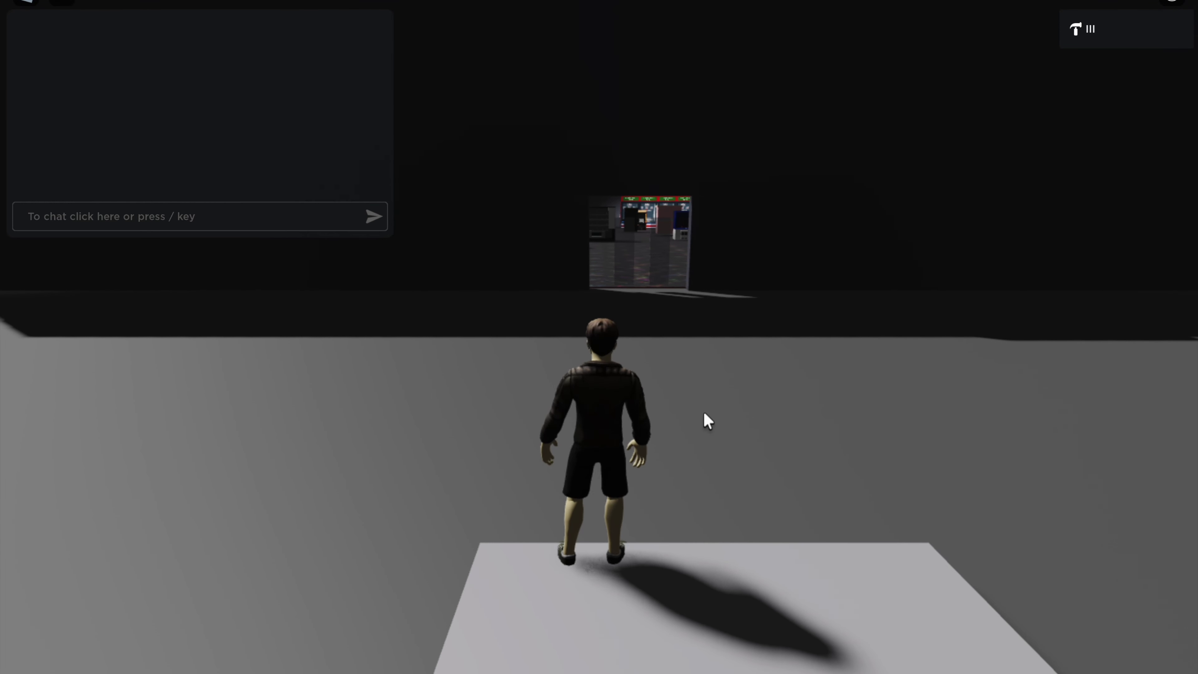
pyautogui.press('w')
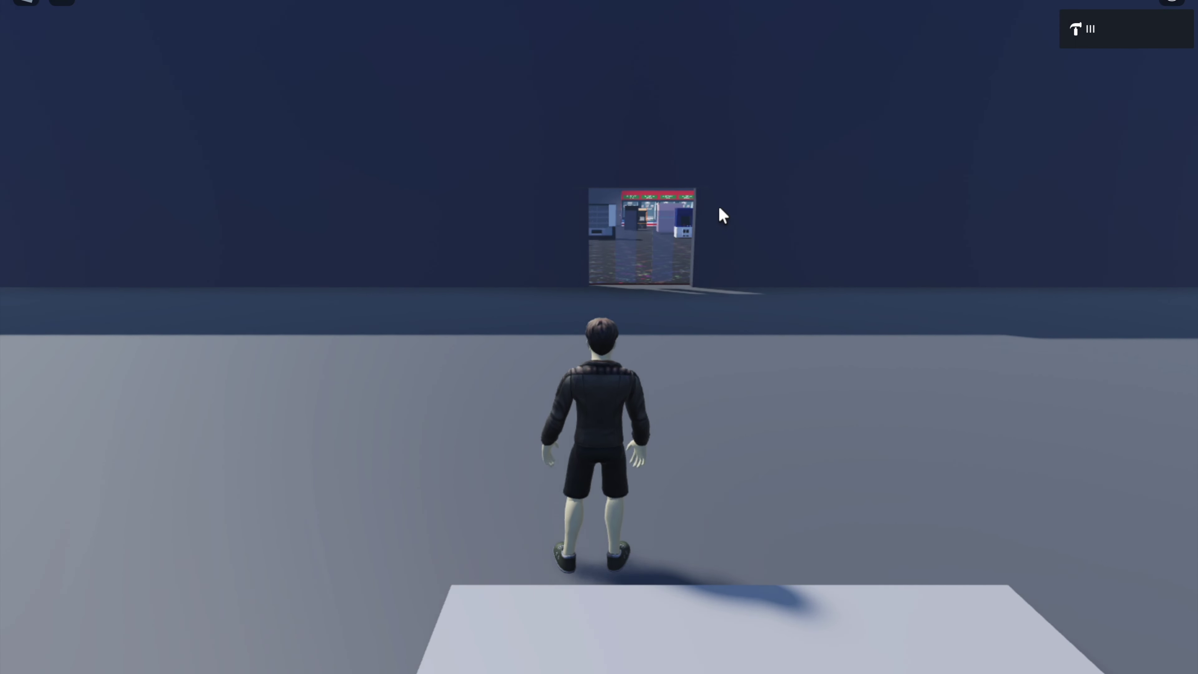
pyautogui.scroll(1, 720, 212)
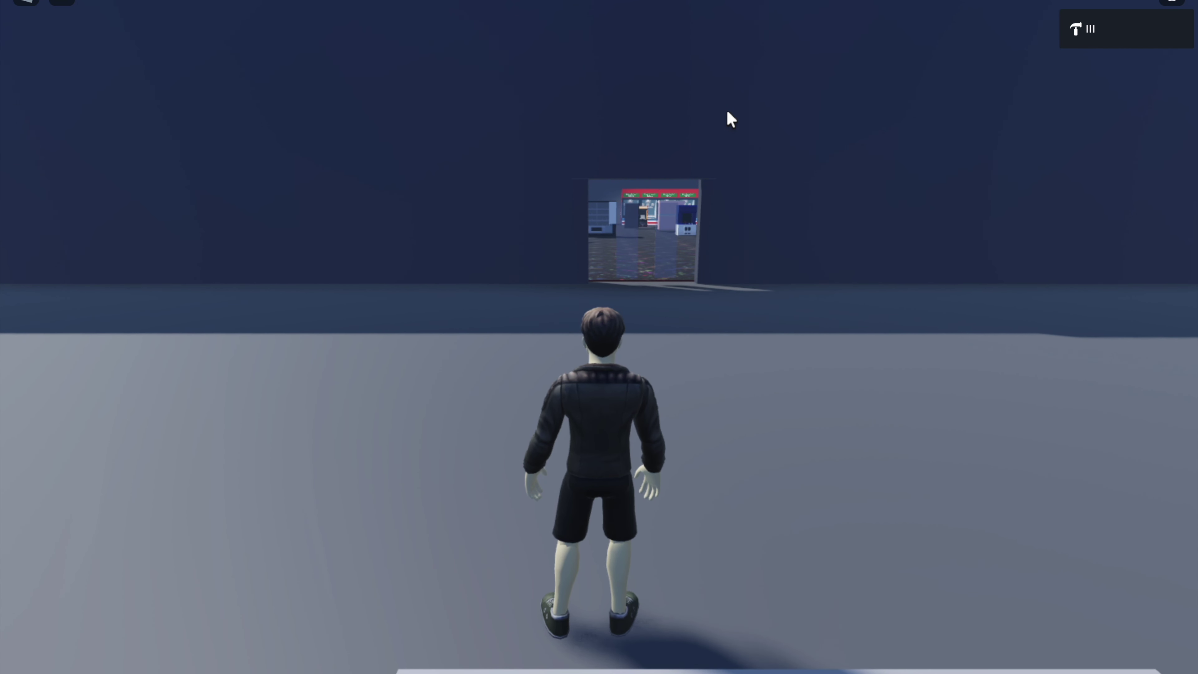
pyautogui.press('Left')
pyautogui.press('Right')
pyautogui.press('Left')
pyautogui.press('w')
pyautogui.press('Right')
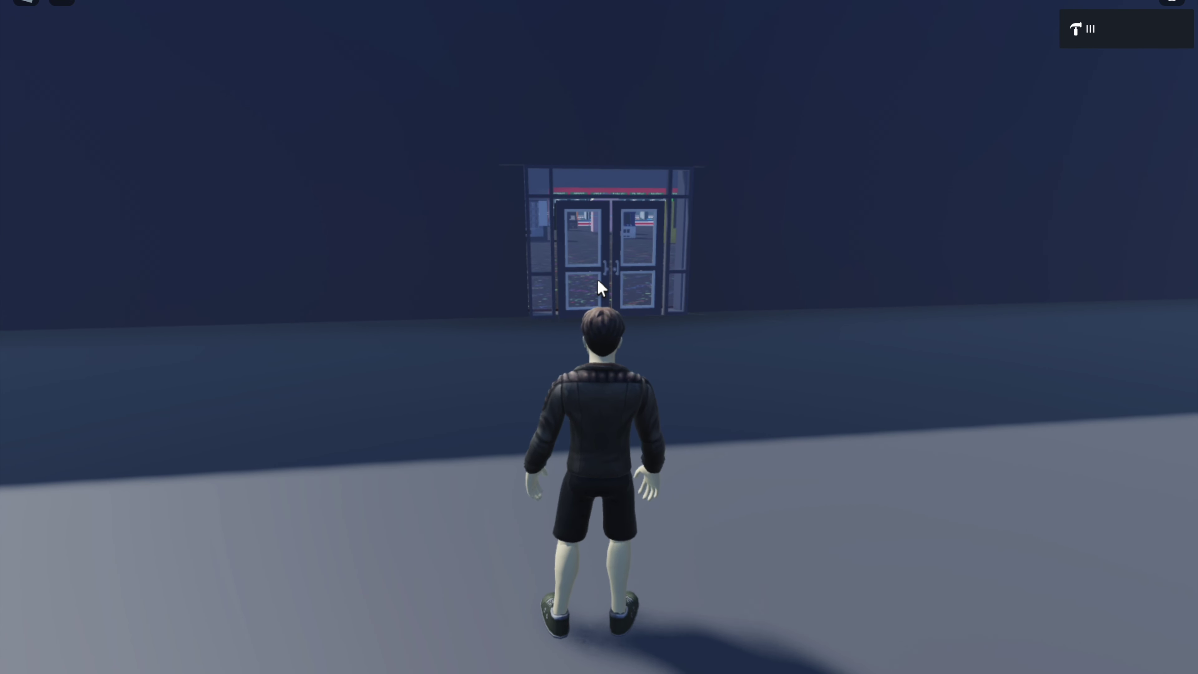
# Step: Walk the character up to the entrance doors, open them and run into the arcade
pyautogui.press('w')
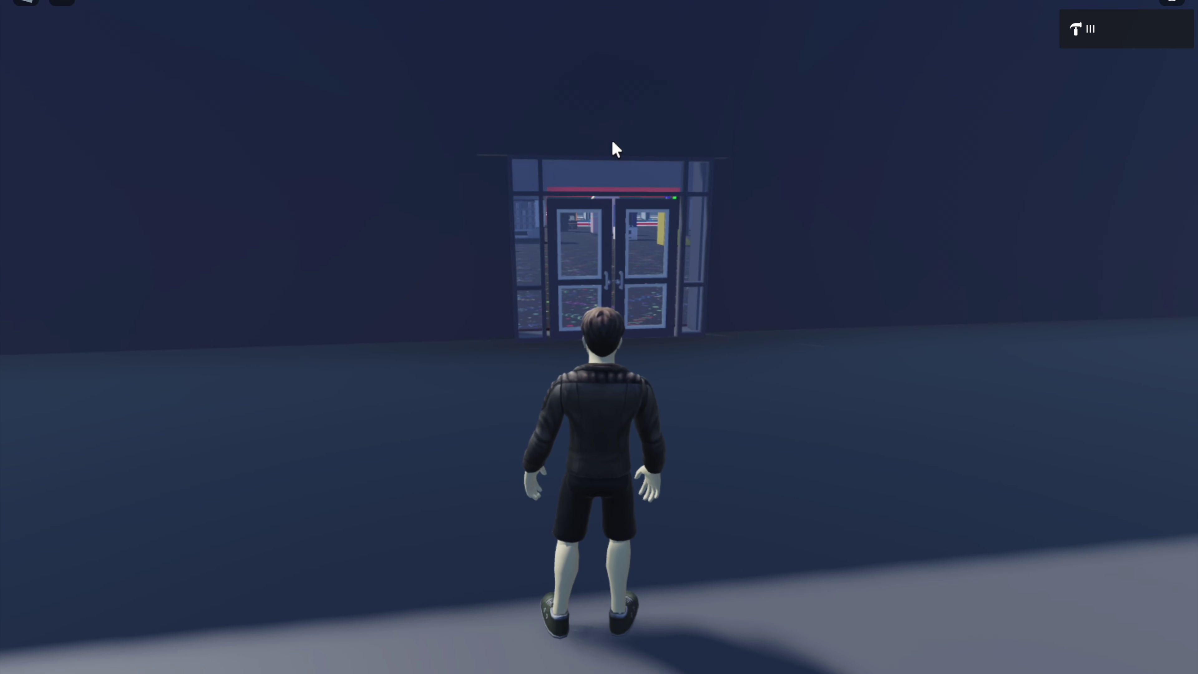
pyautogui.moveTo(599, 189); pyautogui.dragTo(600, 189, button='right')
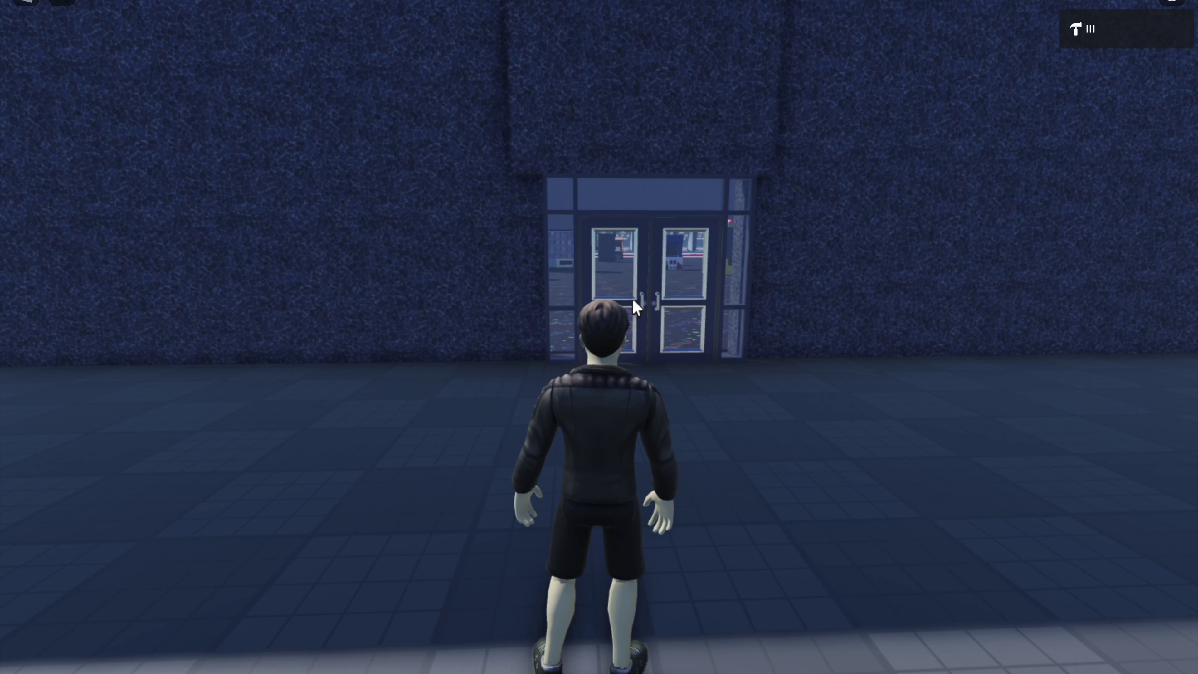
pyautogui.press('Up')
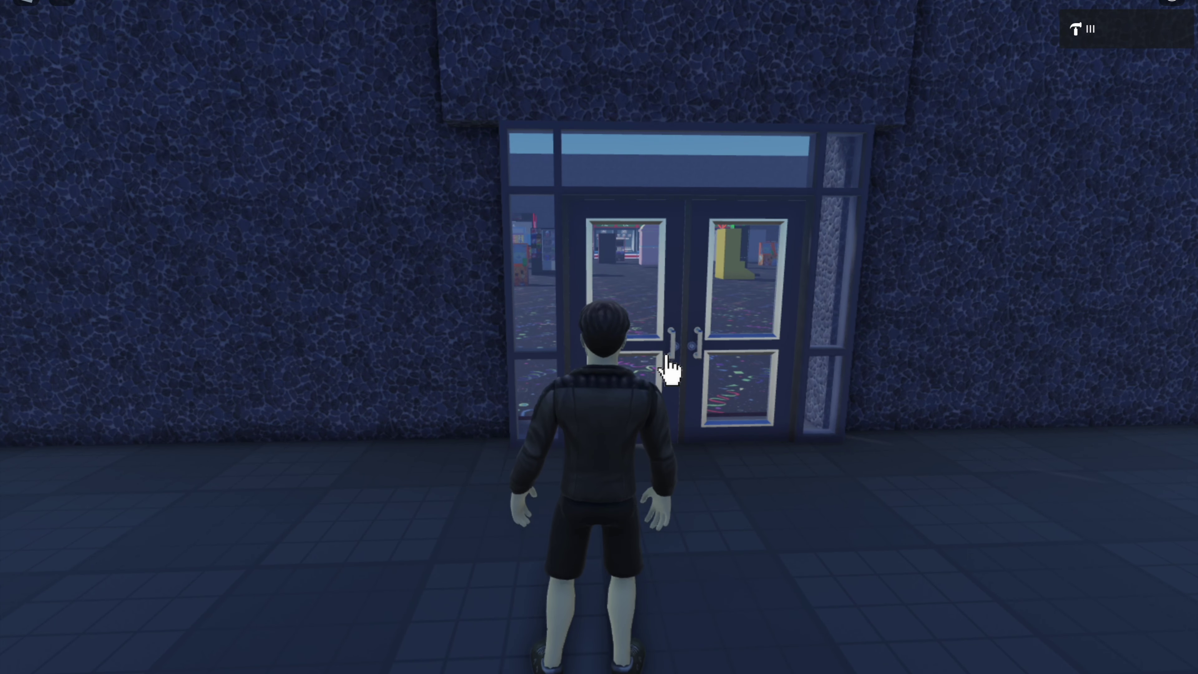
pyautogui.click(666, 355)
pyautogui.press('Up')
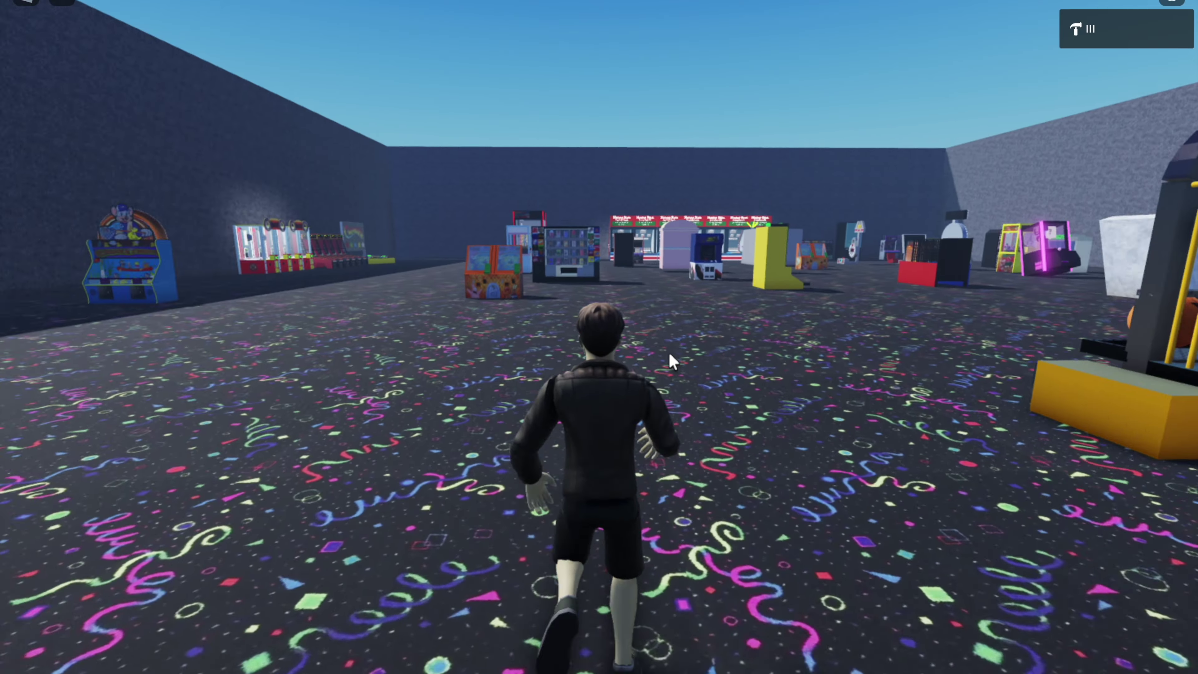
# Step: Run the character past the Roblox and Mario Bros. cabinets in the corner and on to the bonus wheel machine
pyautogui.press('Left')
pyautogui.press('Up')
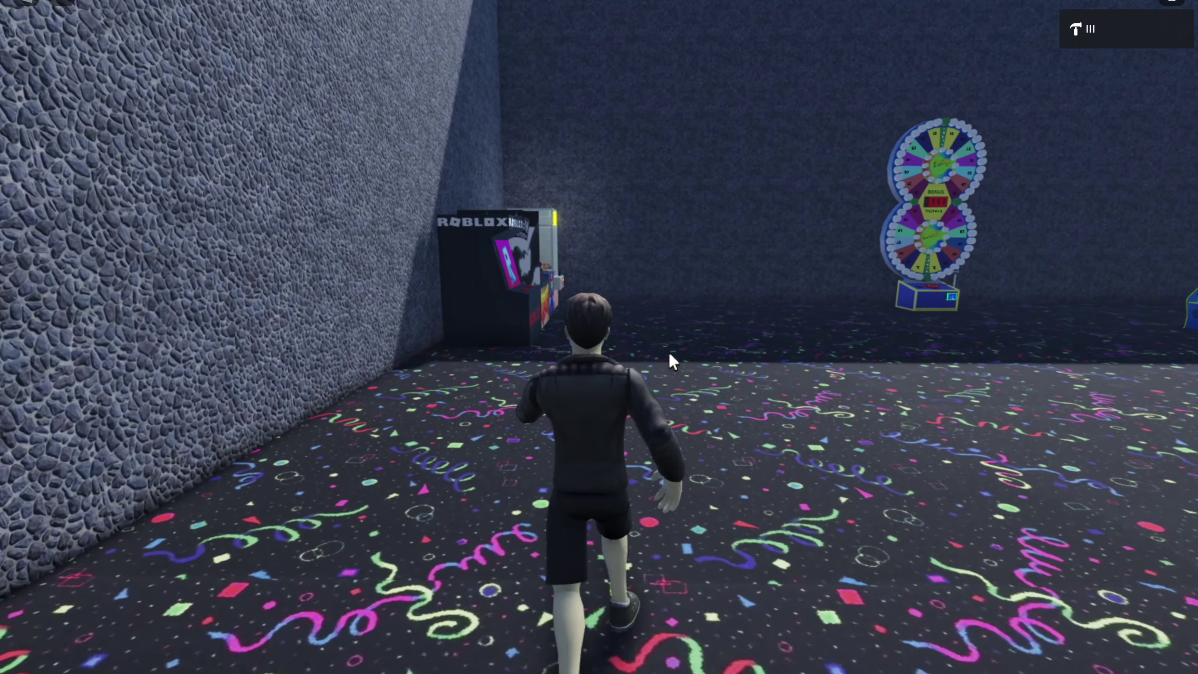
pyautogui.press('Up')
pyautogui.press('Left')
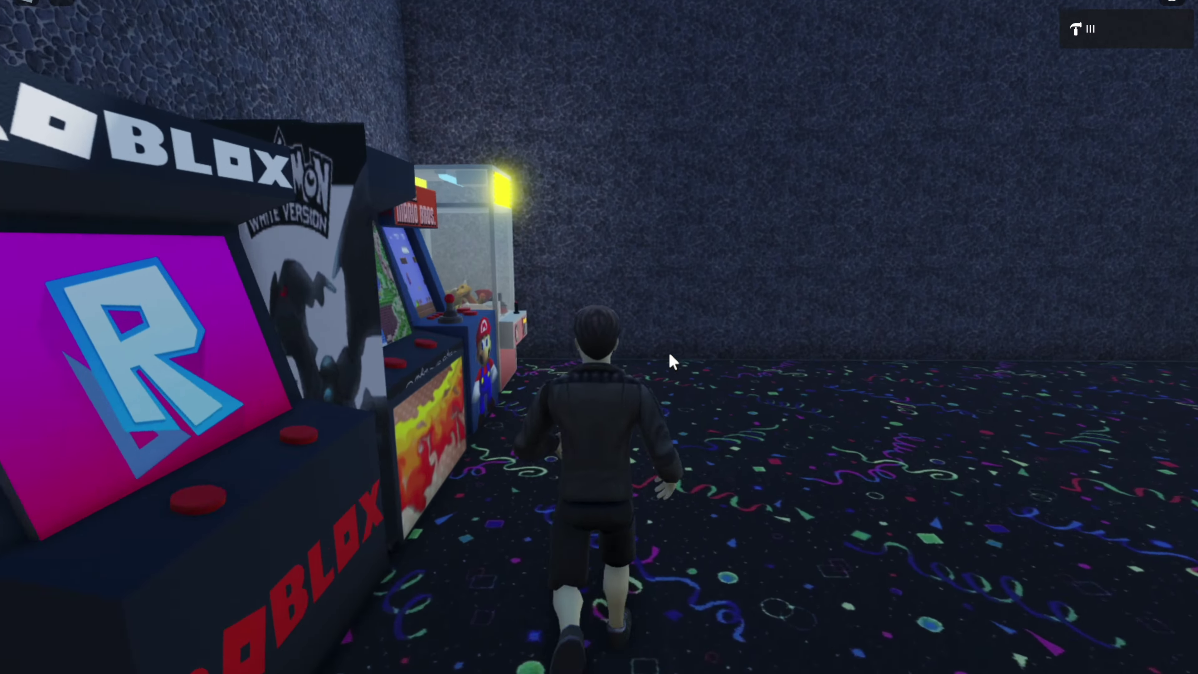
pyautogui.press('Right')
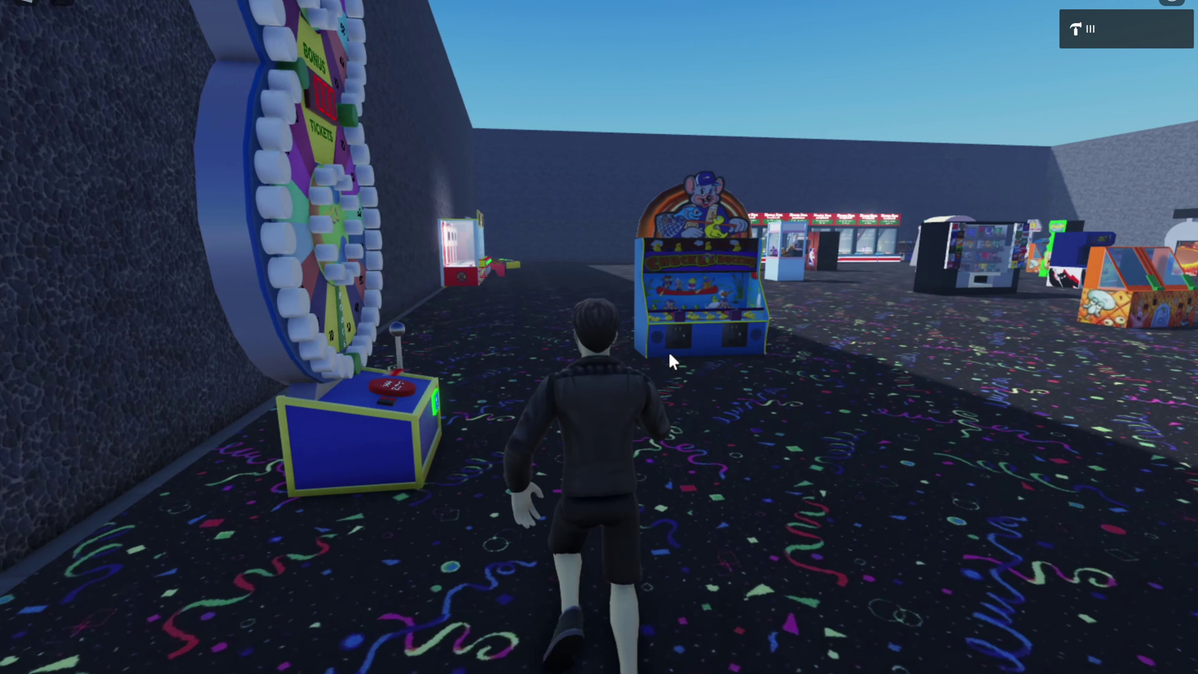
# Step: Run along the stone wall past the Monster Drop machines and ball-rolling lanes toward the far corner
pyautogui.press('Up')
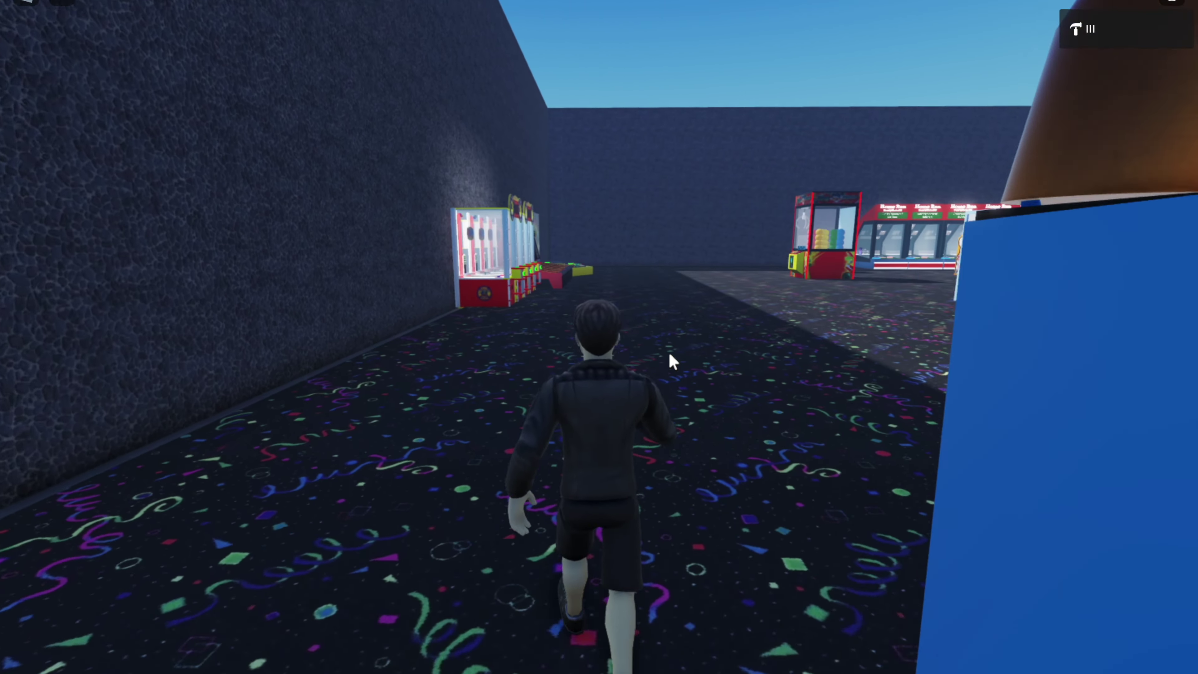
pyautogui.press('Up')
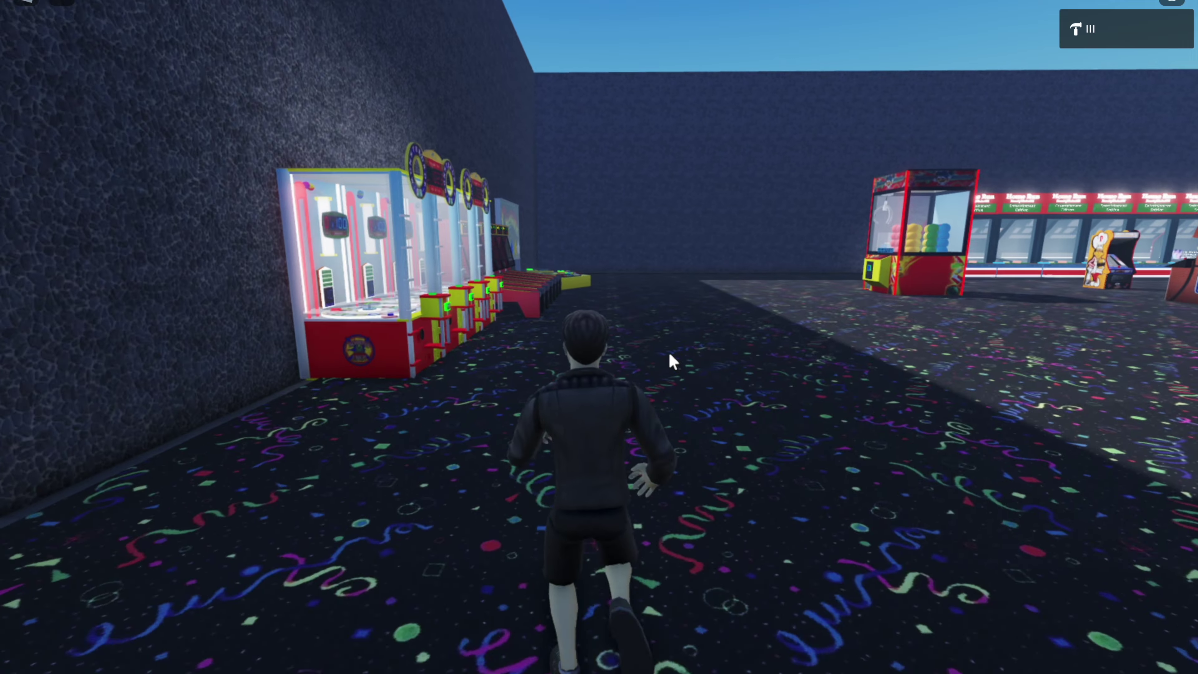
pyautogui.press('Up')
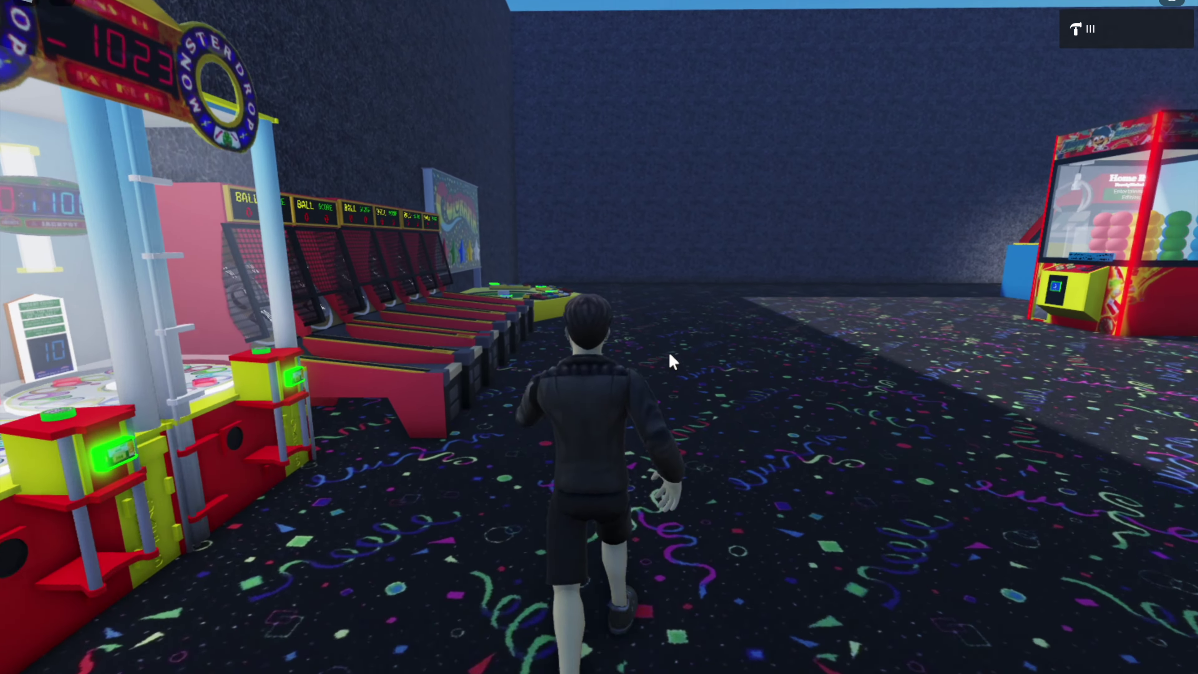
pyautogui.press('Up')
pyautogui.press('Right')
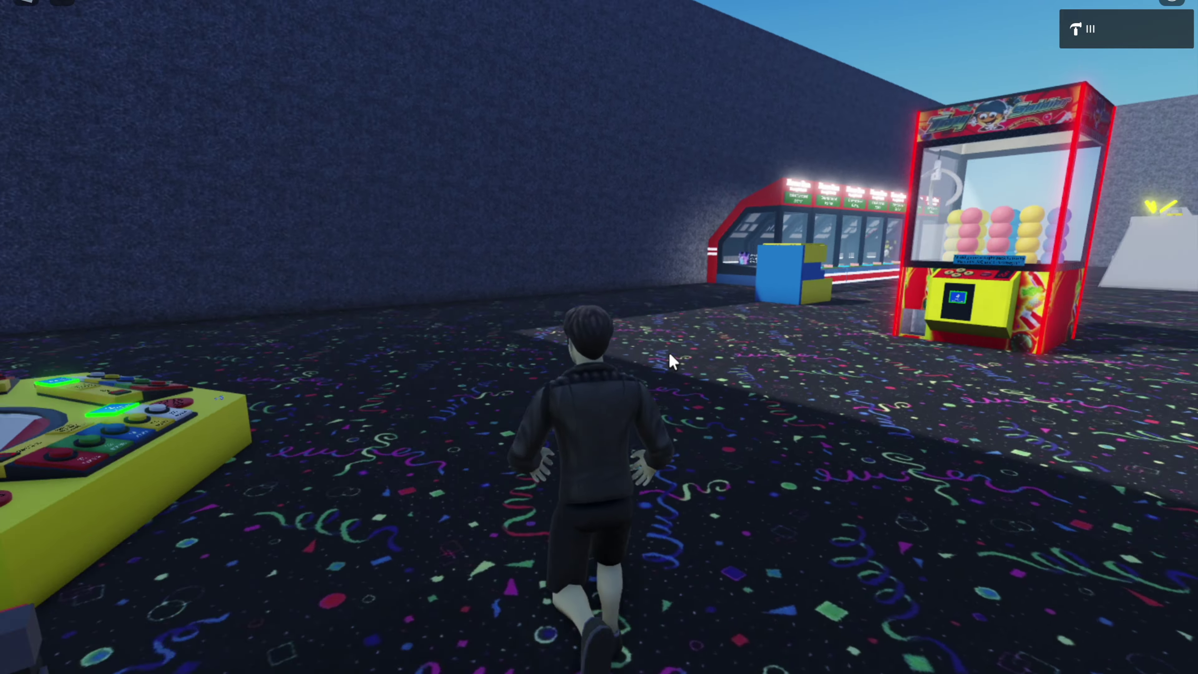
# Step: Run past the red claw machine and along the row of Home Run machines
pyautogui.press('Up')
pyautogui.press('Right')
pyautogui.press('Left')
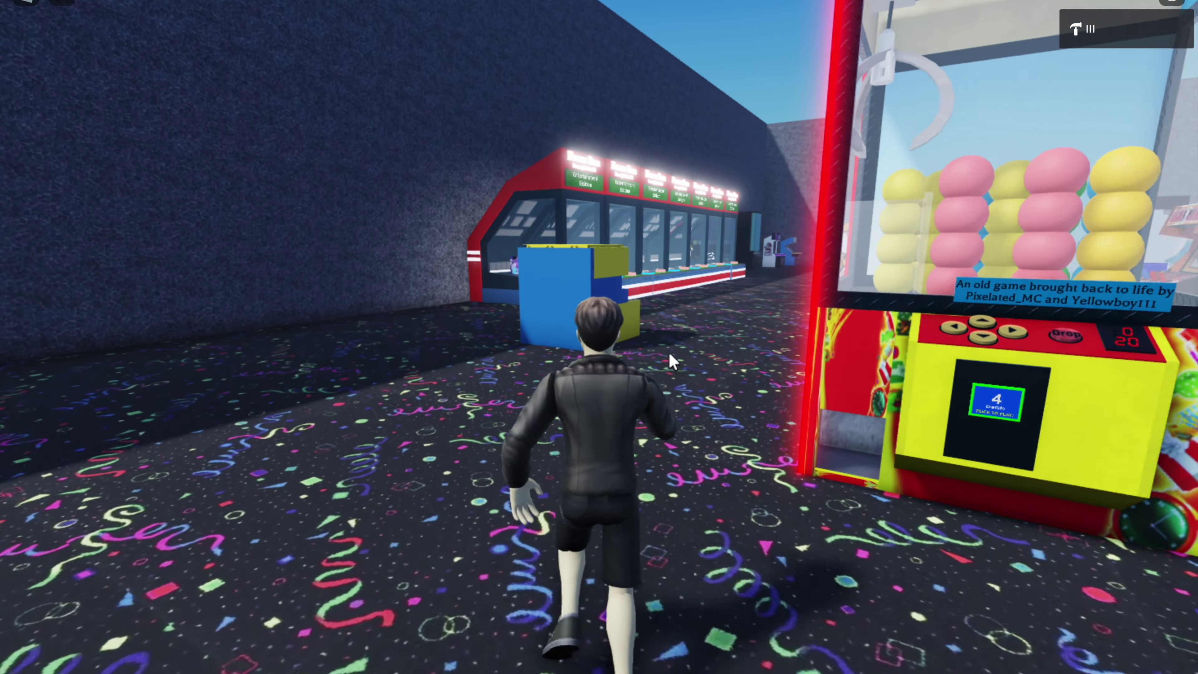
pyautogui.press('Up')
pyautogui.press('Left')
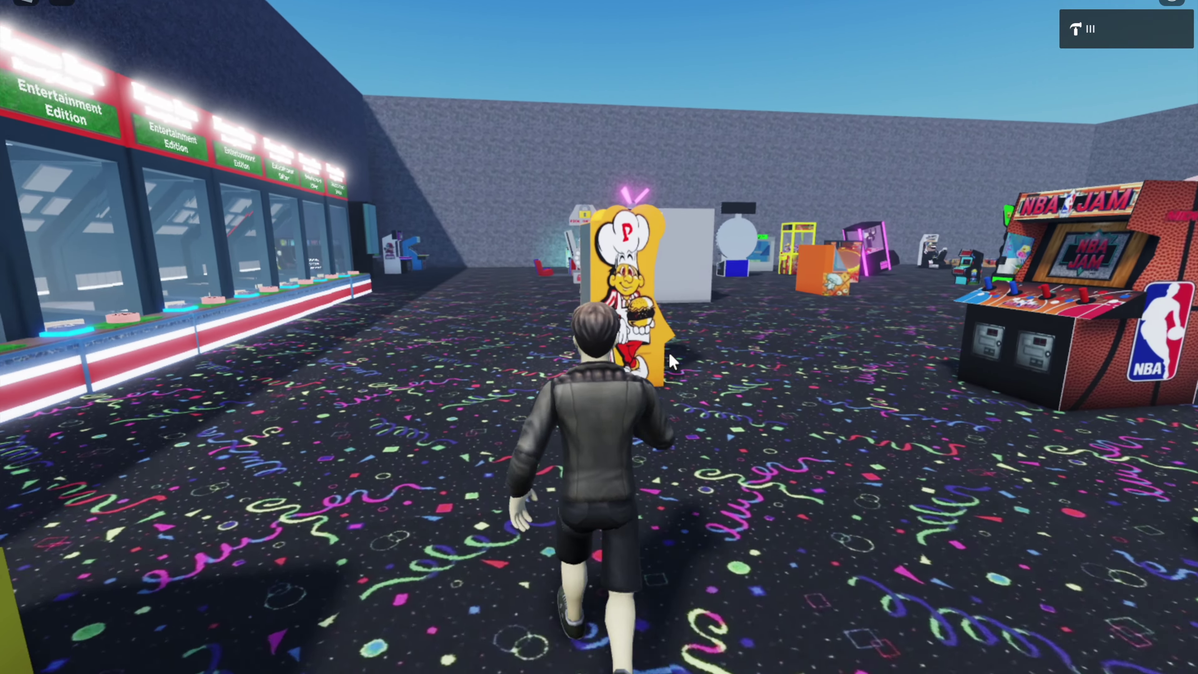
# Step: Run the character across the arcade floor from the Home Run machines to the Match Em Up machine
pyautogui.press('Up')
pyautogui.press('Up')
pyautogui.press('Up')
pyautogui.press('Up')
pyautogui.press('Up')
pyautogui.press('Up')
pyautogui.press('Up')
pyautogui.press('Left')
pyautogui.press('Right')
pyautogui.press('Up')
pyautogui.press('Left')
pyautogui.press('Up')
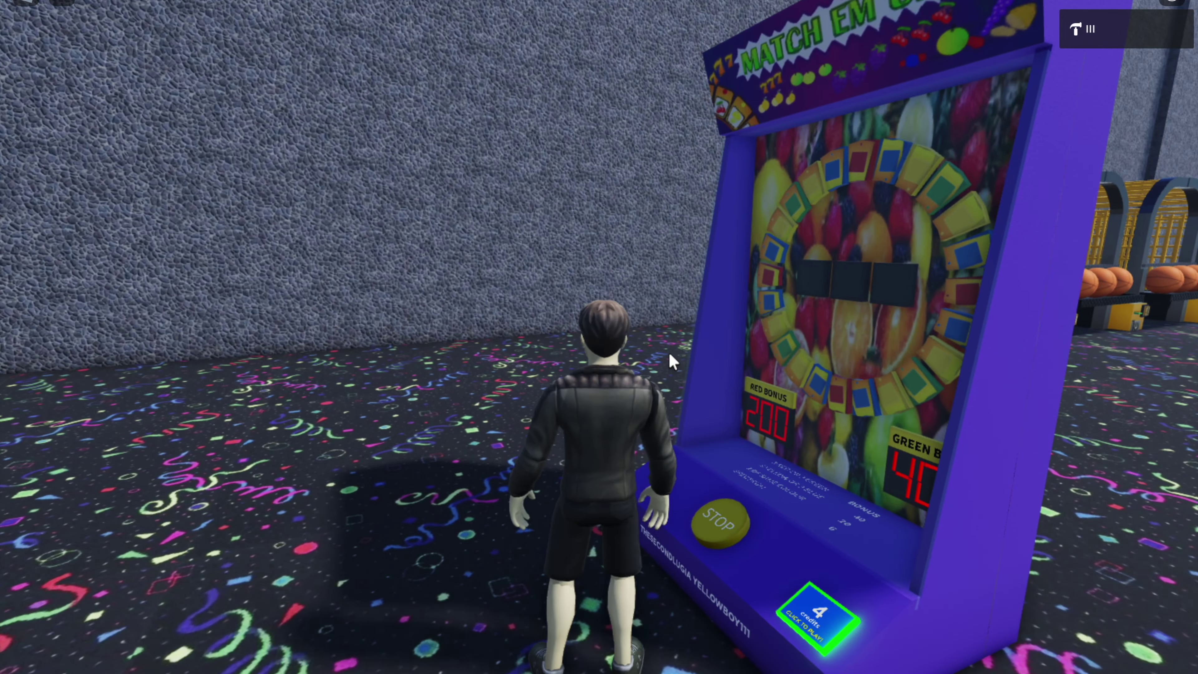
# Step: Inspect the Match Em Up machine from several angles and look back across the arcade floor
pyautogui.press('Left')
pyautogui.press('Right')
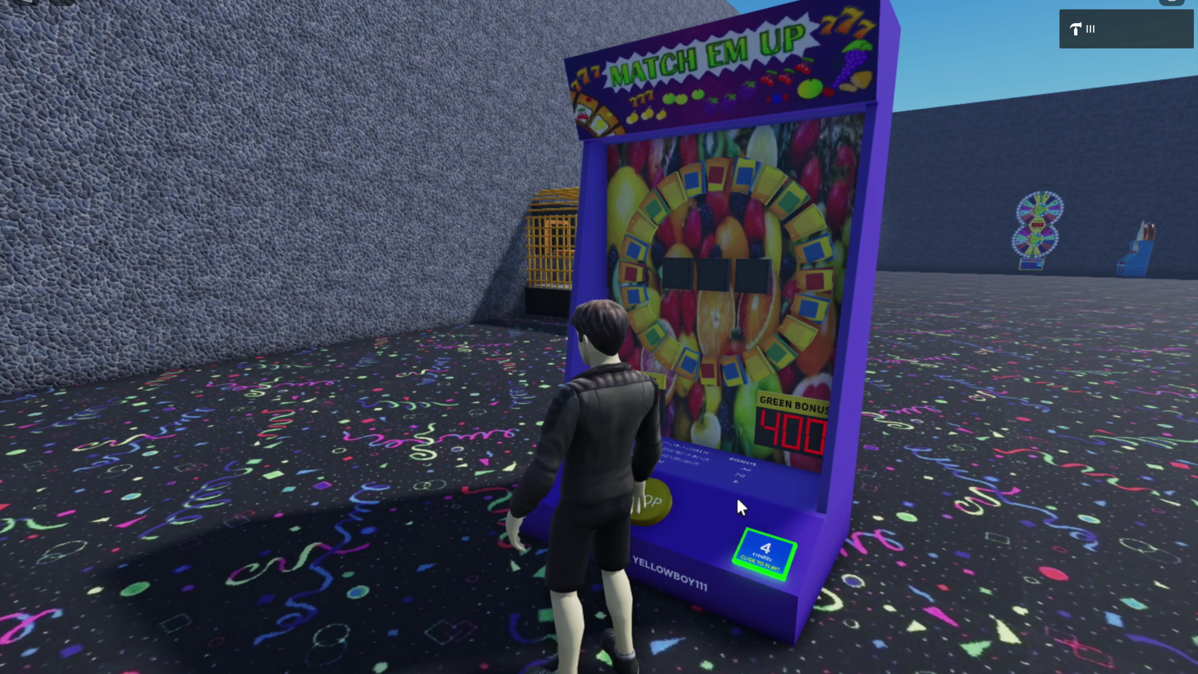
pyautogui.press('Right')
pyautogui.press('Right')
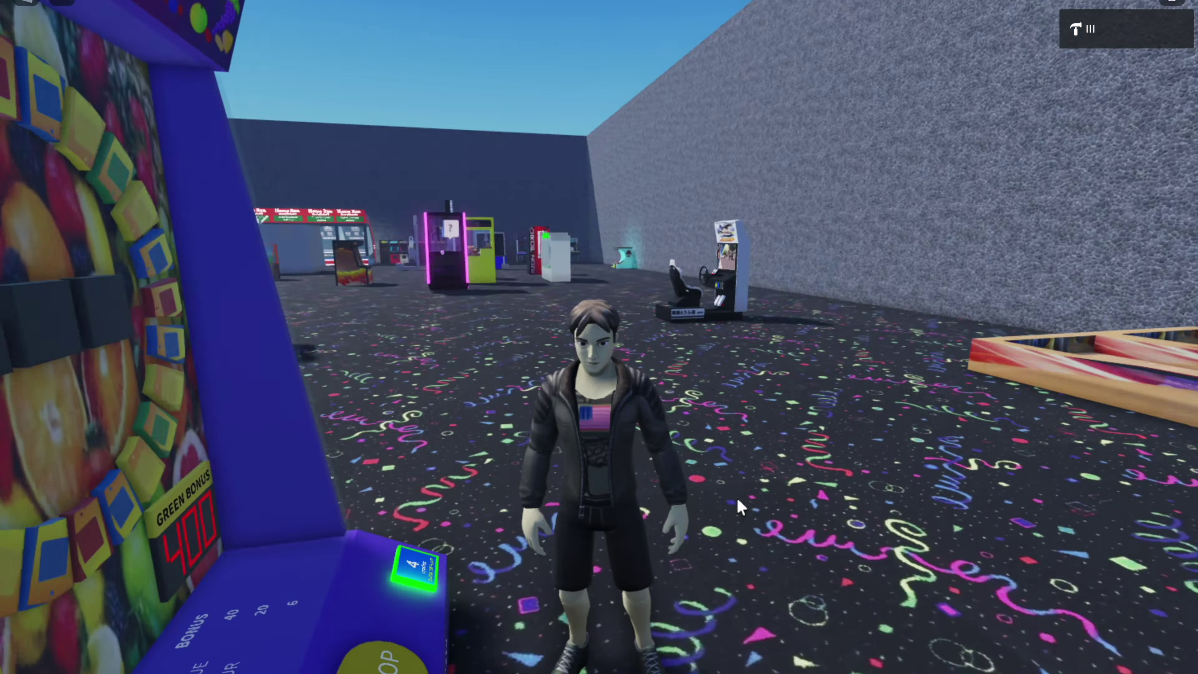
# Step: Walk the character onto the mini bowling lanes, step back off and view both lanes from their front end
pyautogui.press('w')
pyautogui.press('Right')
pyautogui.press('Right')
pyautogui.press('w')
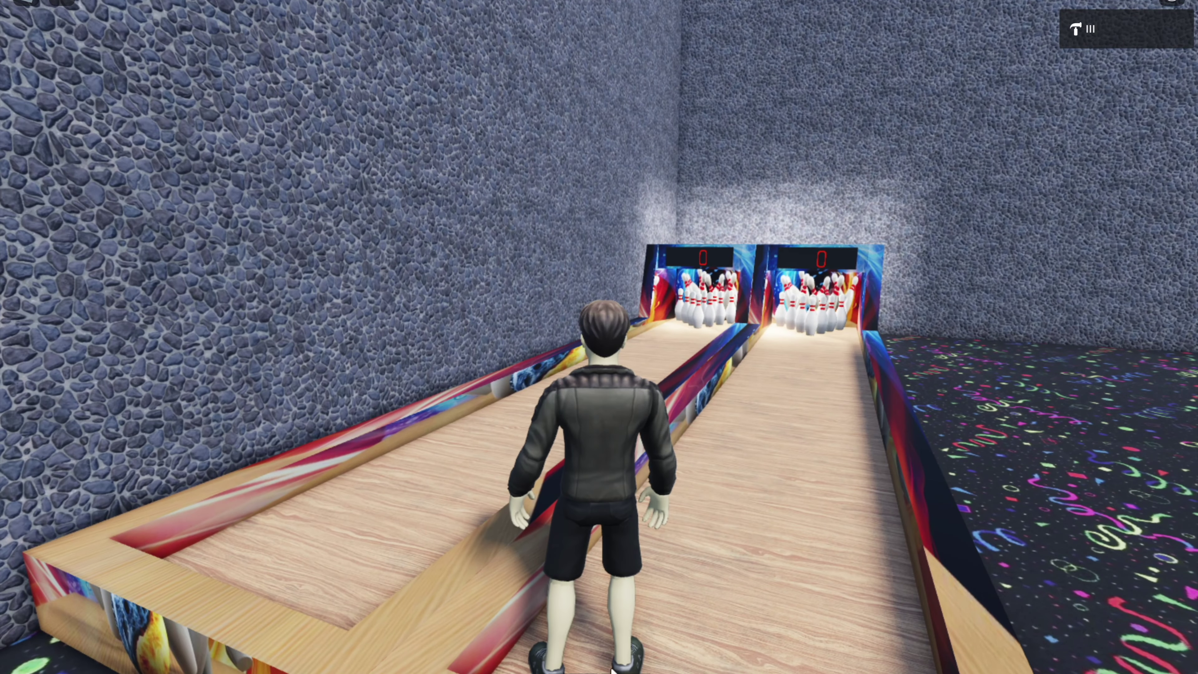
pyautogui.press('s')
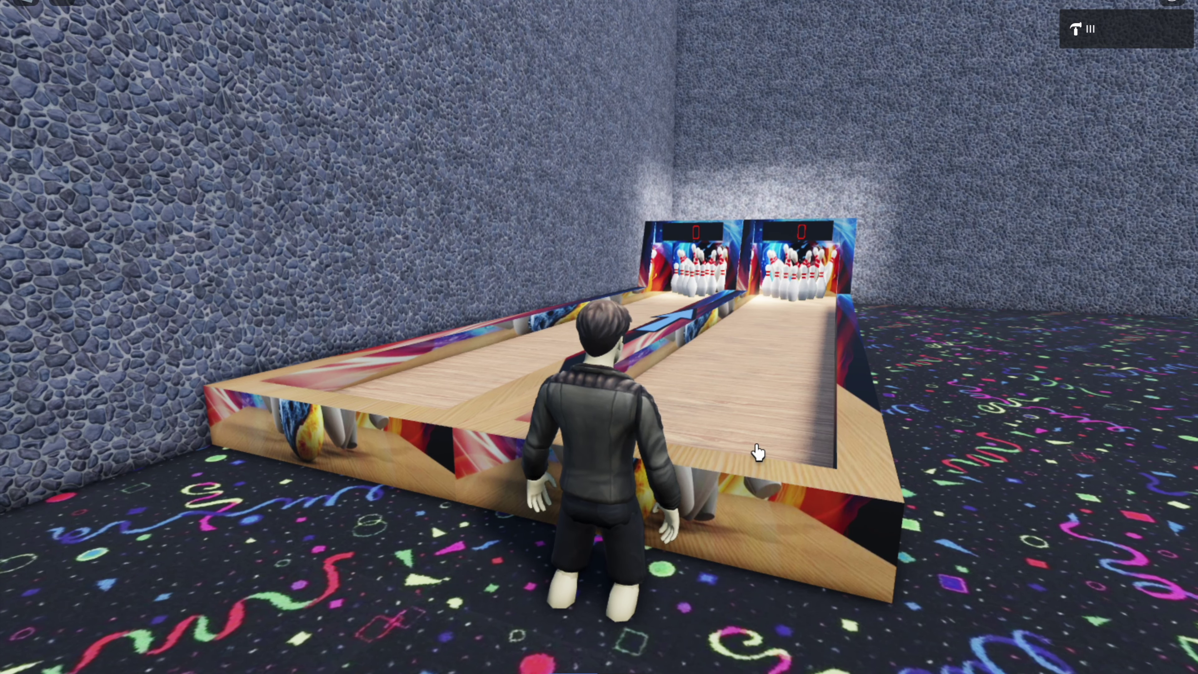
pyautogui.press('Right')
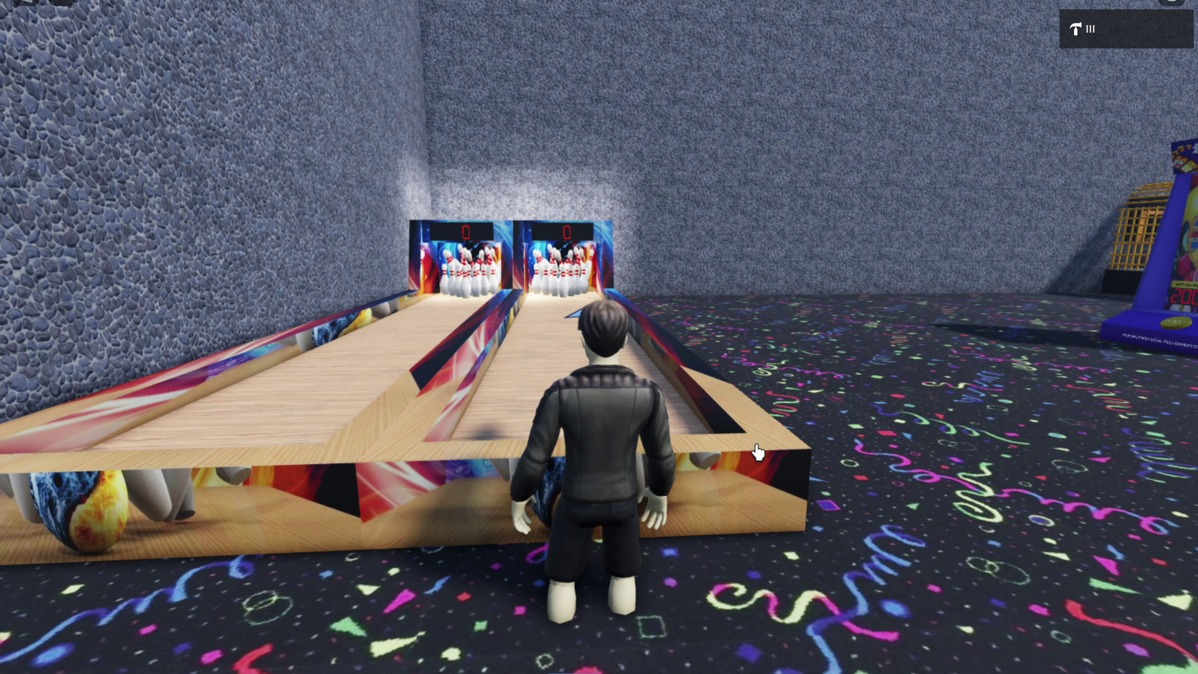
pyautogui.press('Left')
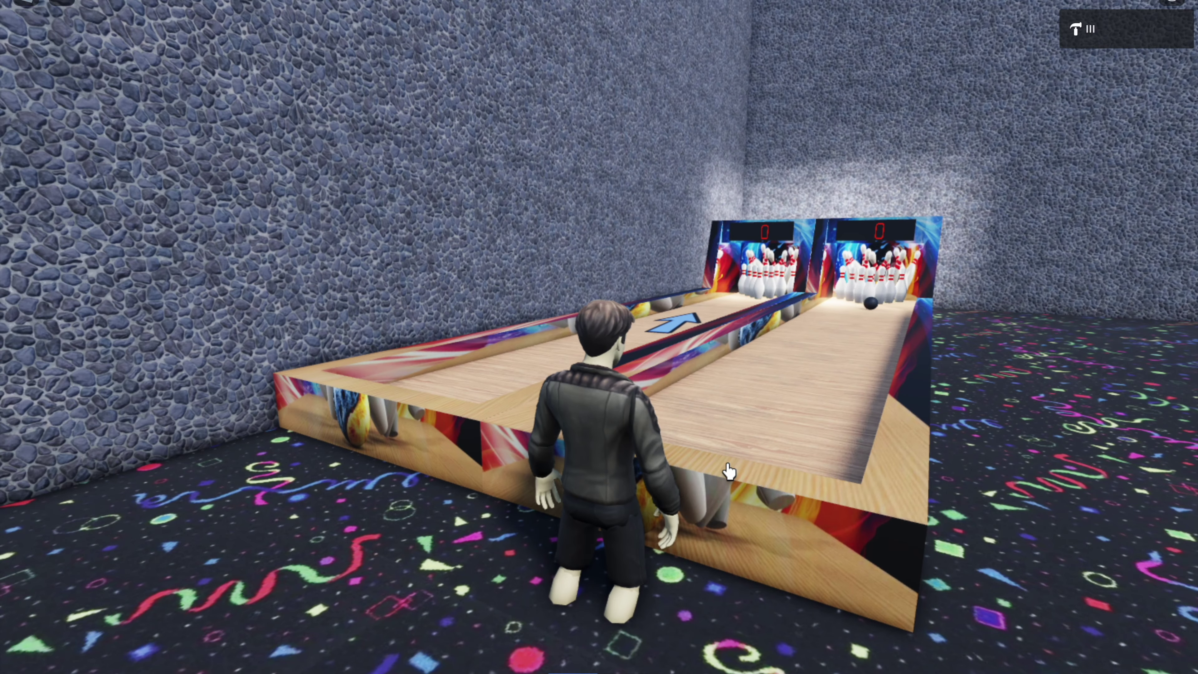